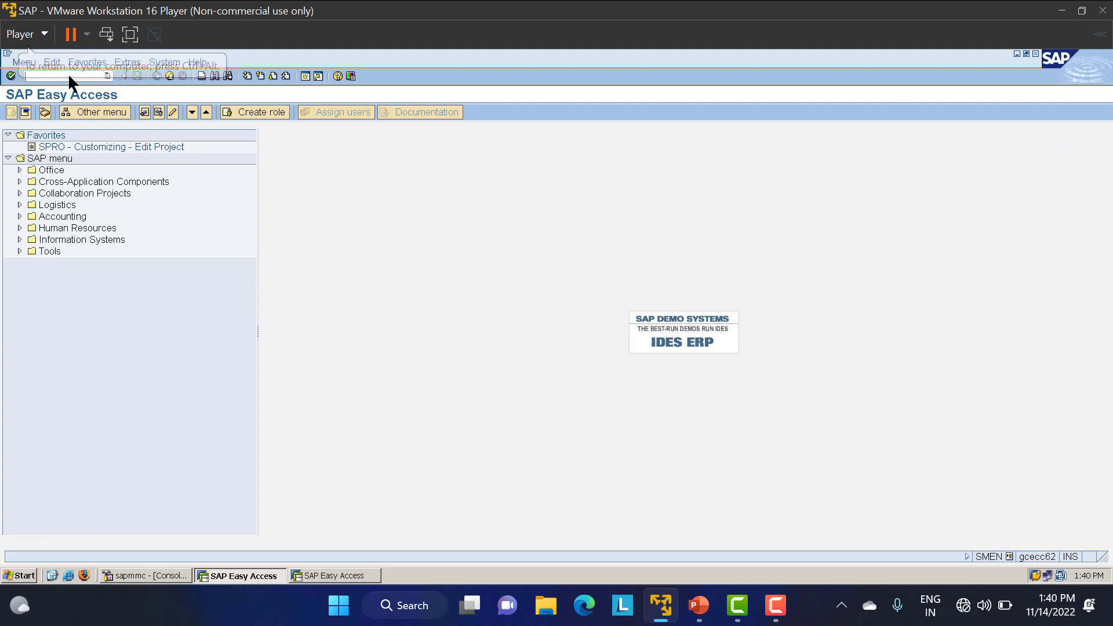
Start material creation with transaction MM01 and save the LT01 raw material LENSE for plant LT01
text(mm01)
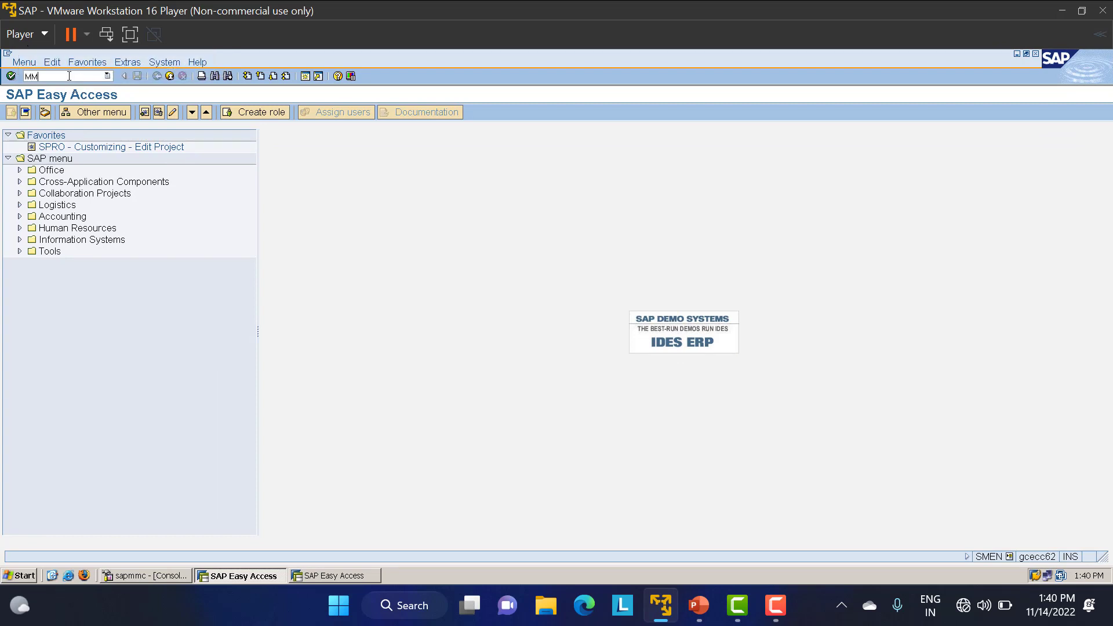
key(Return)
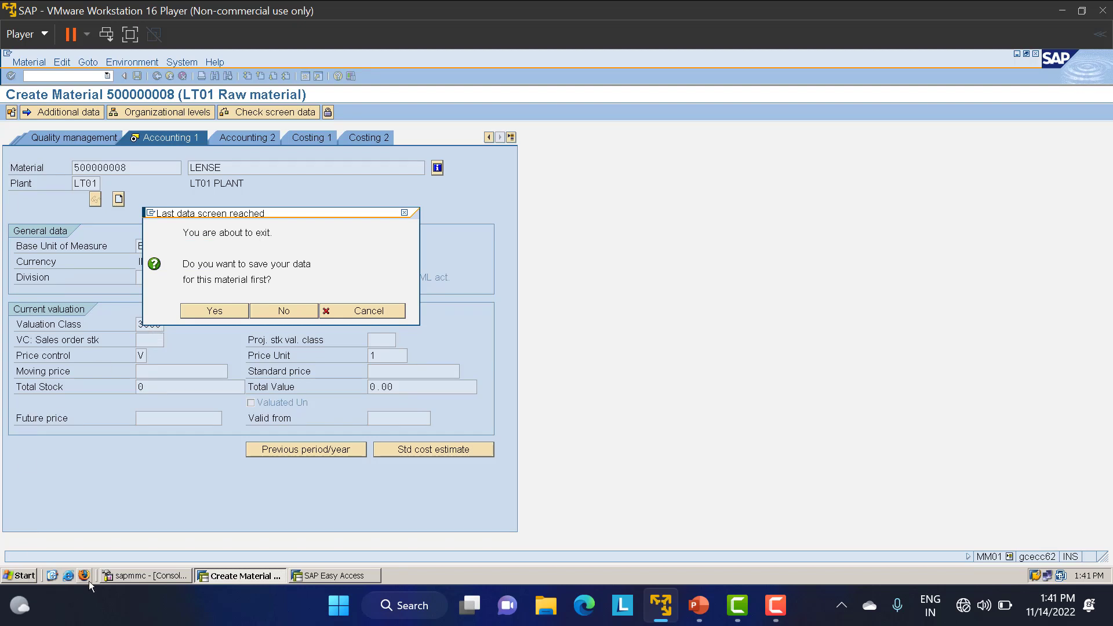
key(Return)
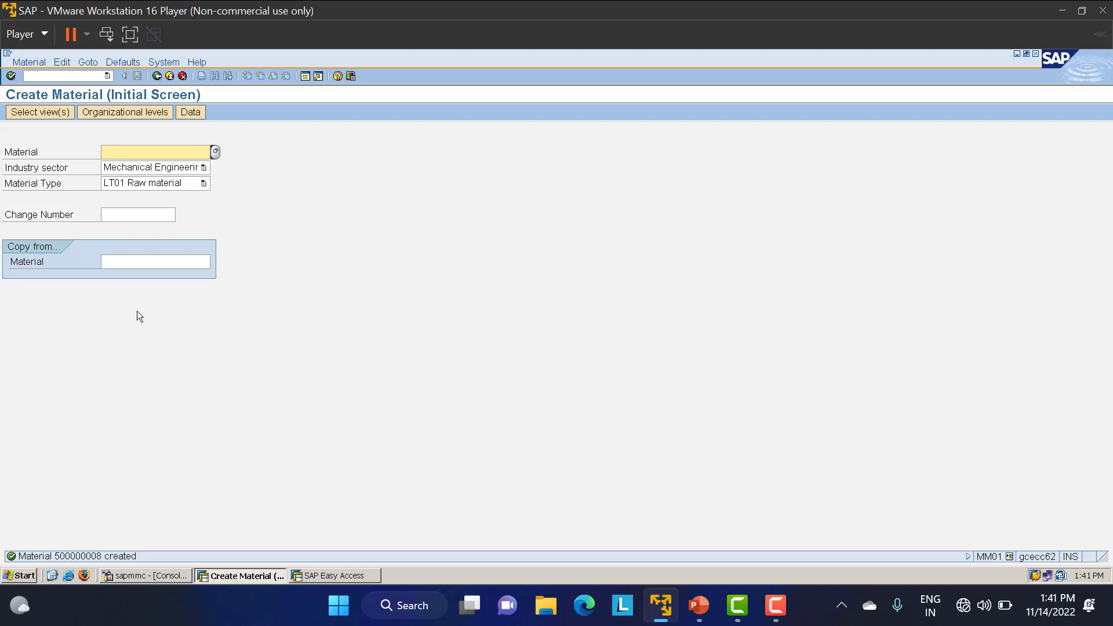
key(Return)
Begin a new material of type LT01 Semifinished product in Mechanical Engineering, accepting the preselected views
click(68, 74)
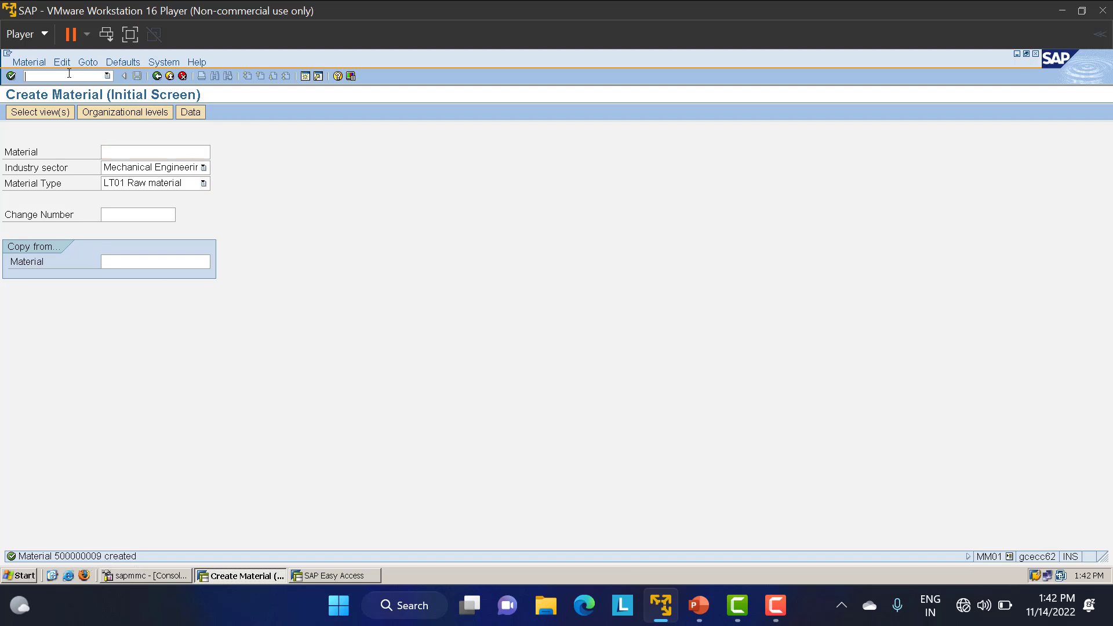
click(151, 186)
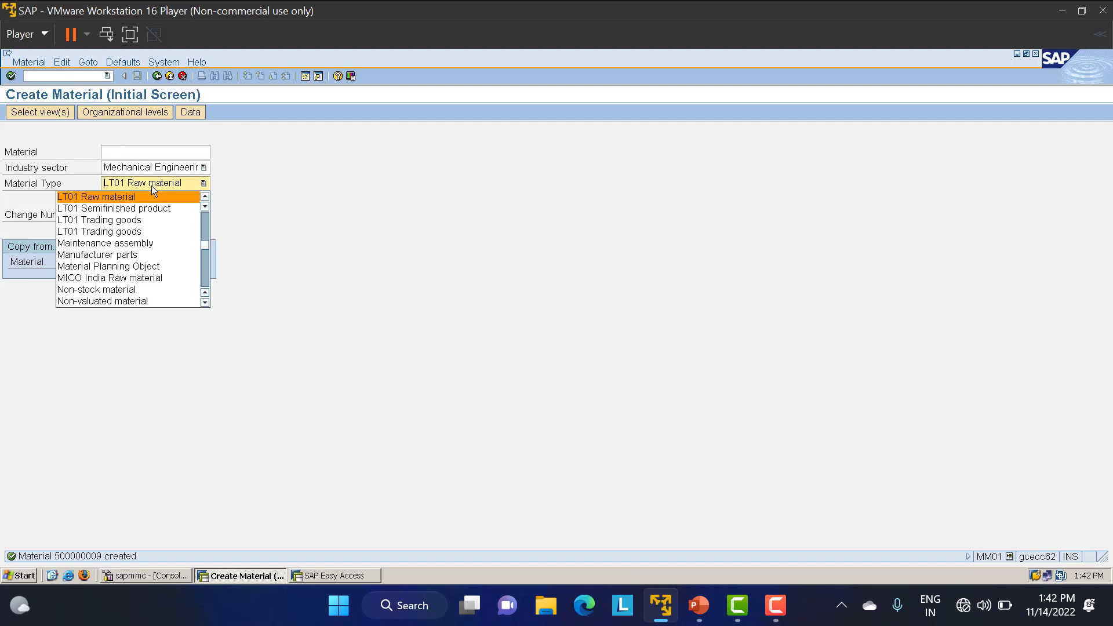
click(127, 211)
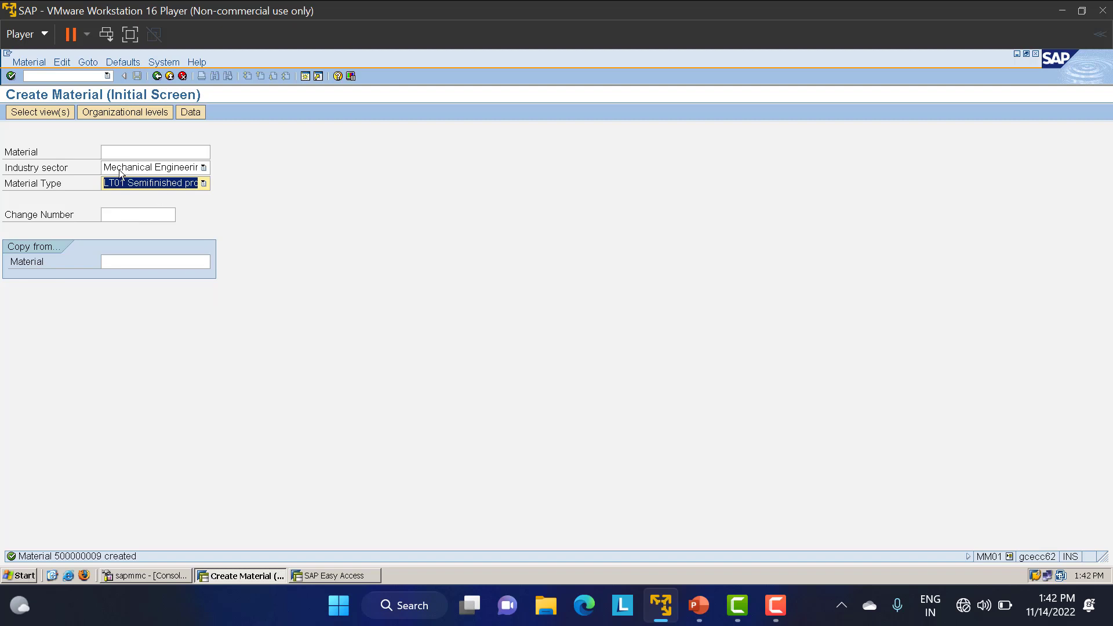
key(Return)
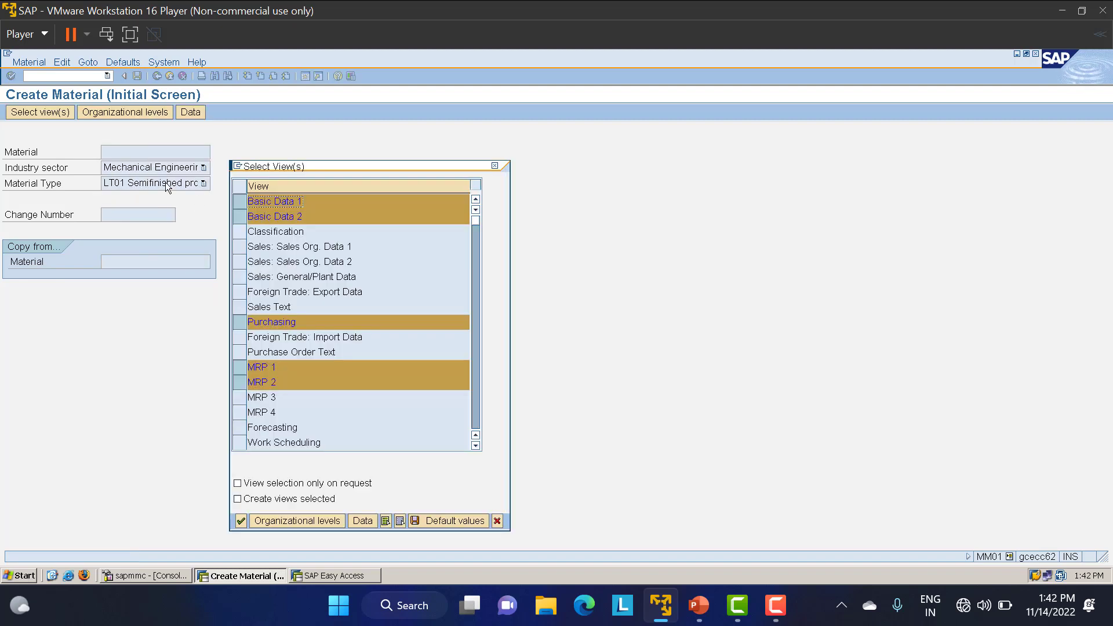
key(Return)
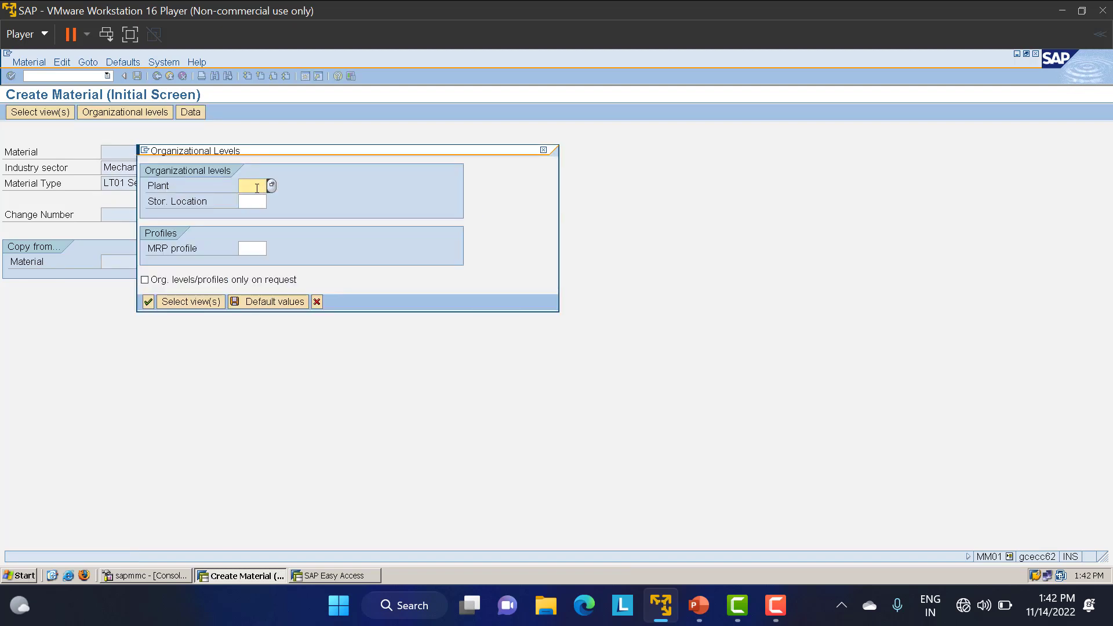
Assign plant LT01 and enter the description SUN GLASS, base unit EA and material group GENERAL
text(LL)
key(Down)
key(Return)
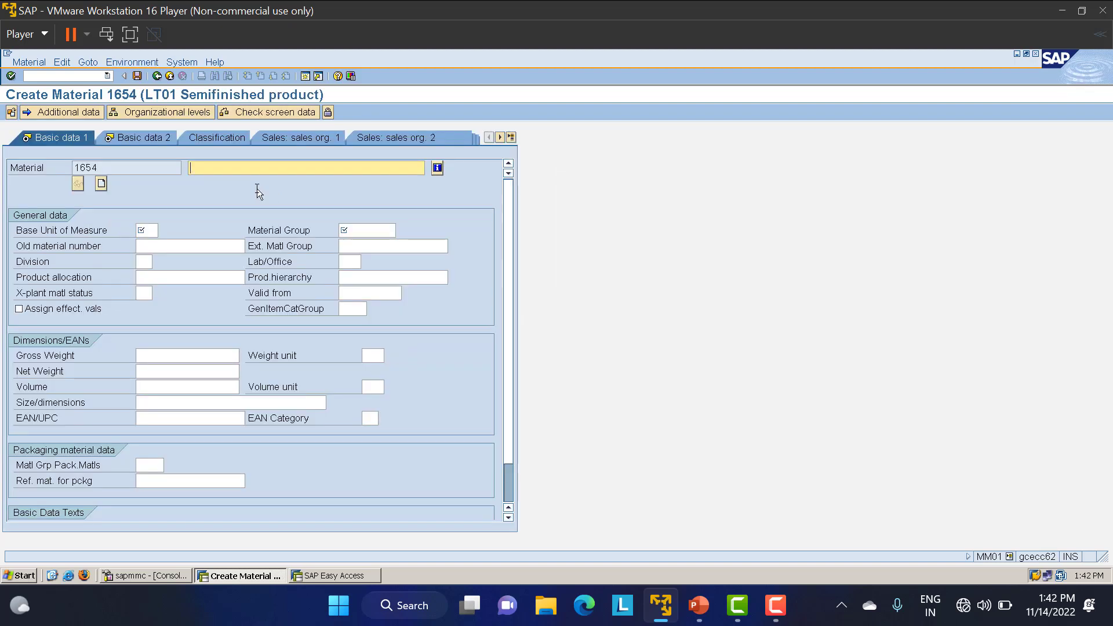
text(SUN GLASS)
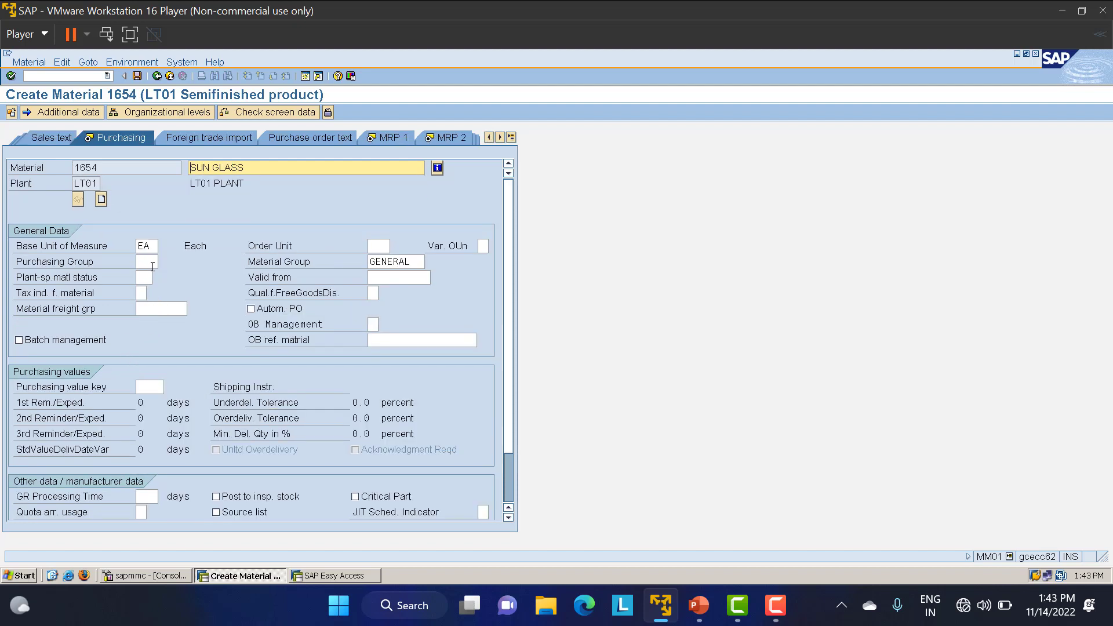
Set the purchasing group to 000 and fill in the purchasing value key for SUN GLASS
click(139, 263)
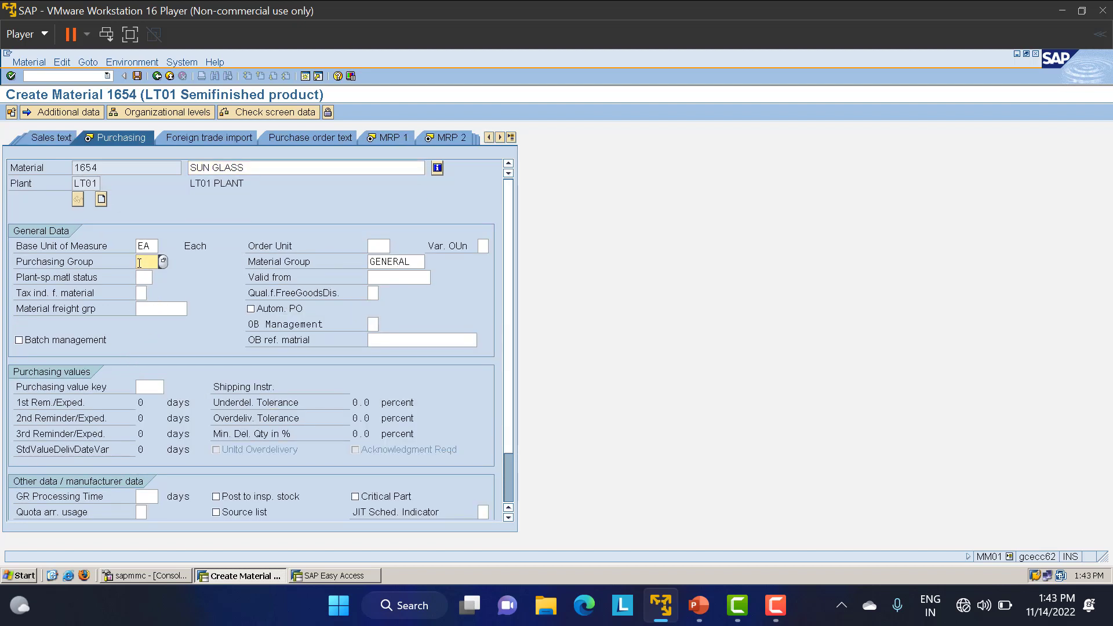
text(0)
click(141, 274)
click(153, 388)
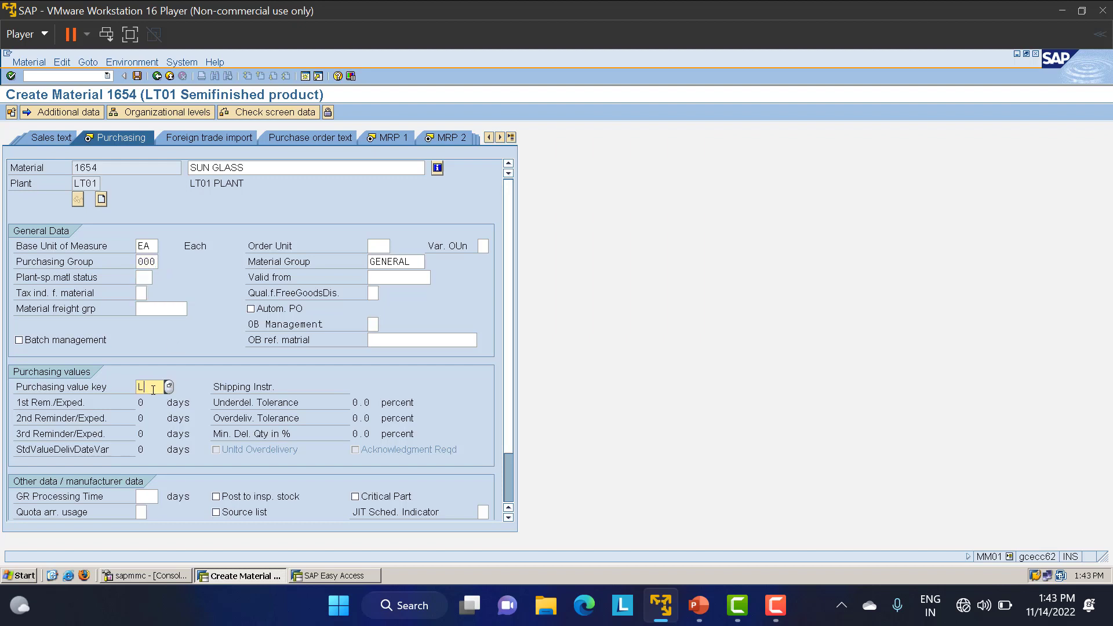
text(L)
key(Return)
Set the MRP type to PD, the MRP controller to LMC and the lot size to EX
click(147, 323)
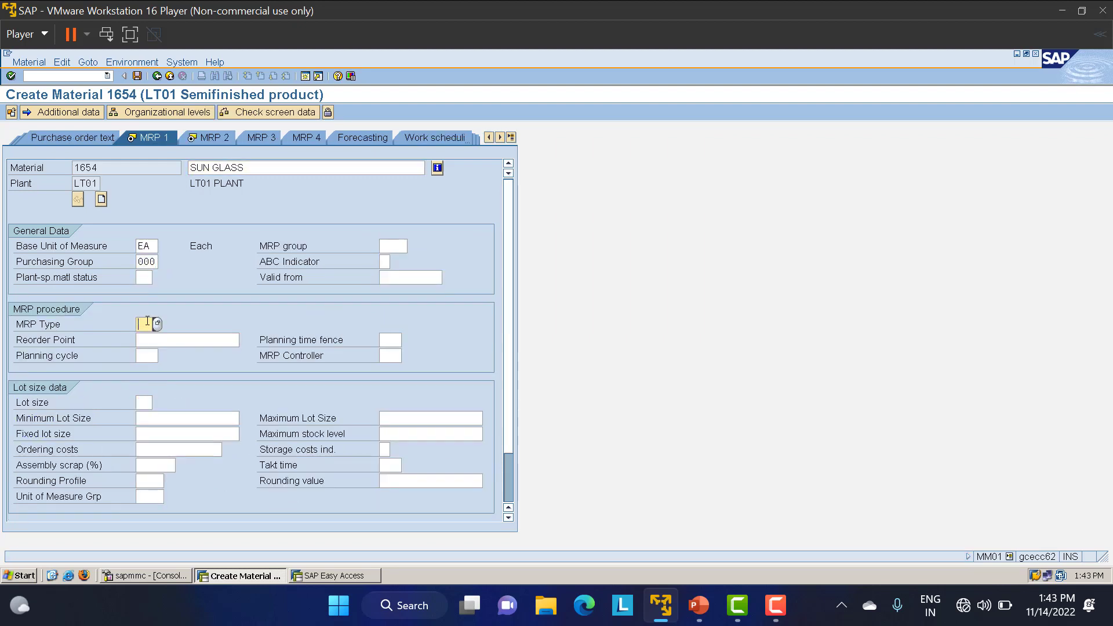
text(PD)
click(387, 356)
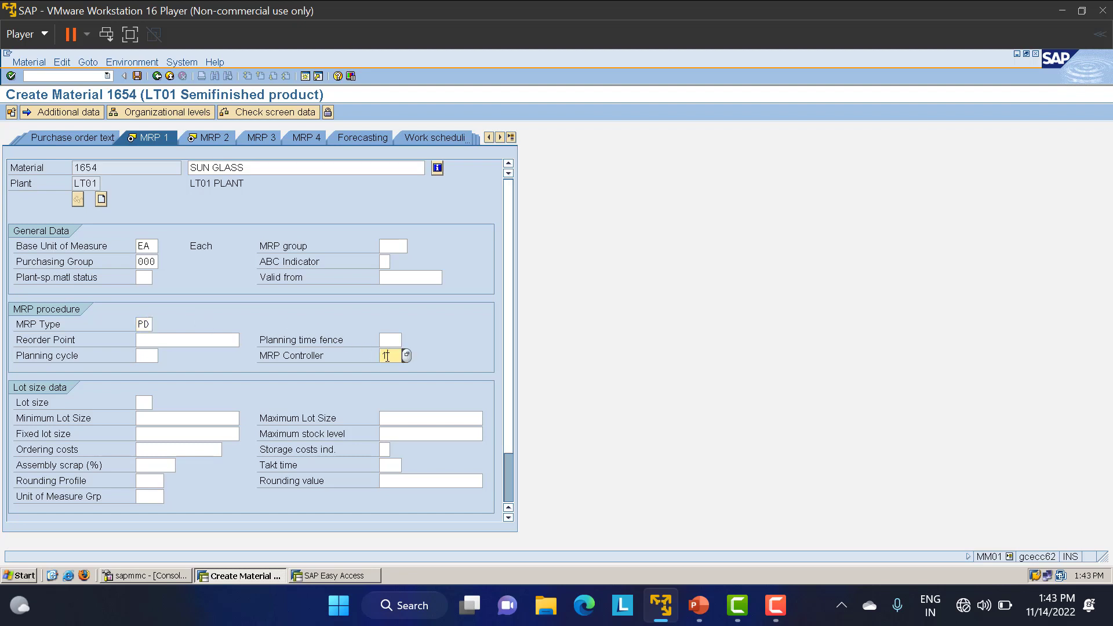
text(LMC)
click(145, 405)
text(EX)
key(Return)
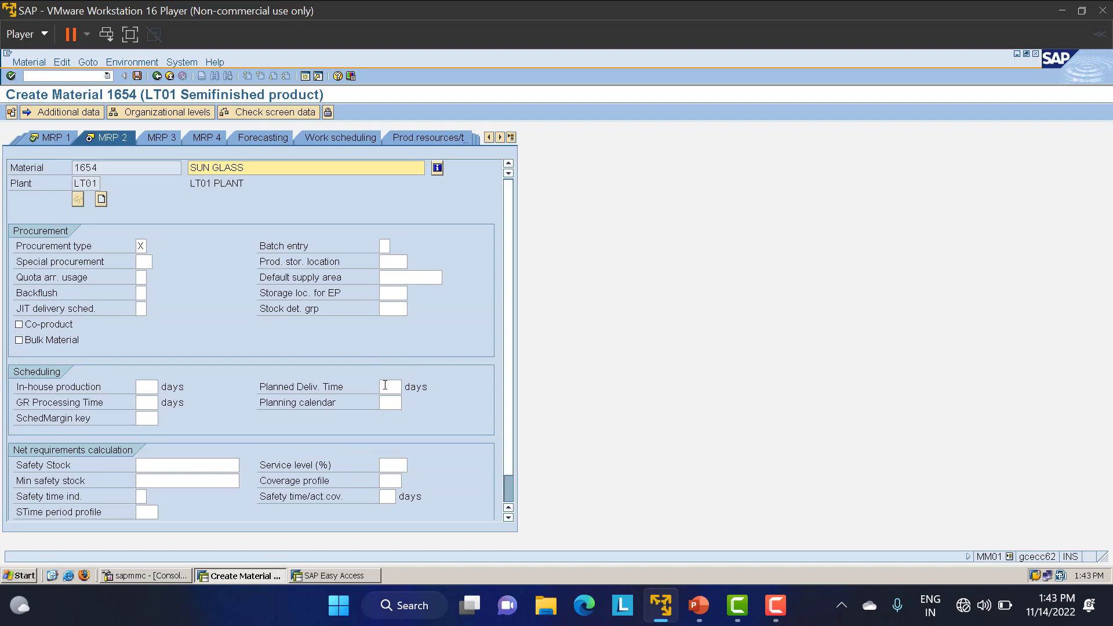
Set the planned delivery time to 10 days and view the available procurement types without changing the selection
click(384, 385)
text(10)
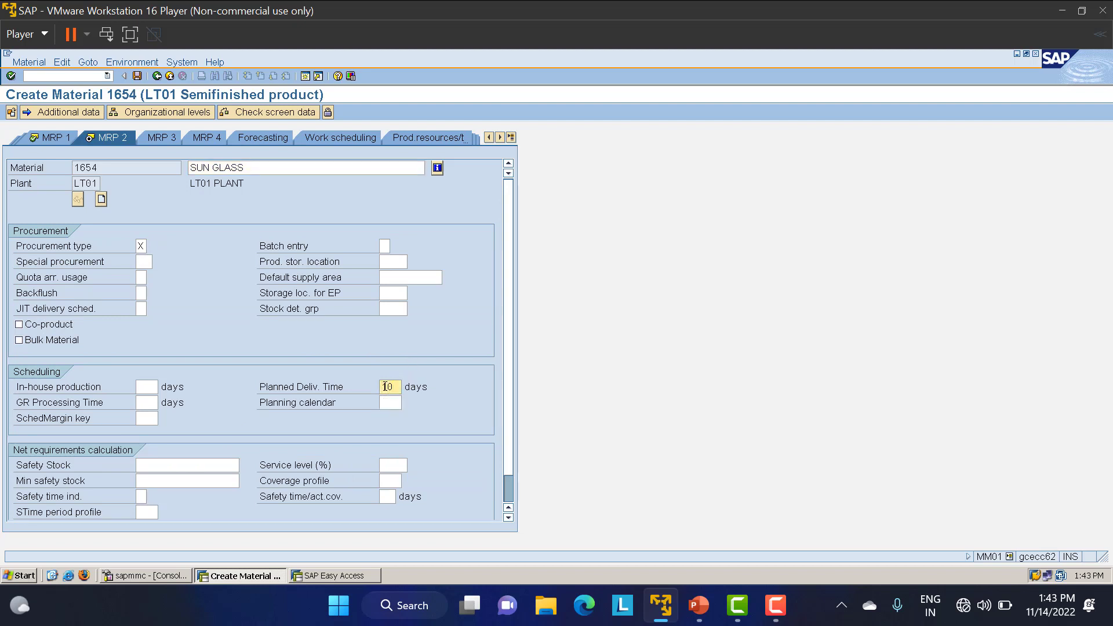
click(141, 245)
click(152, 245)
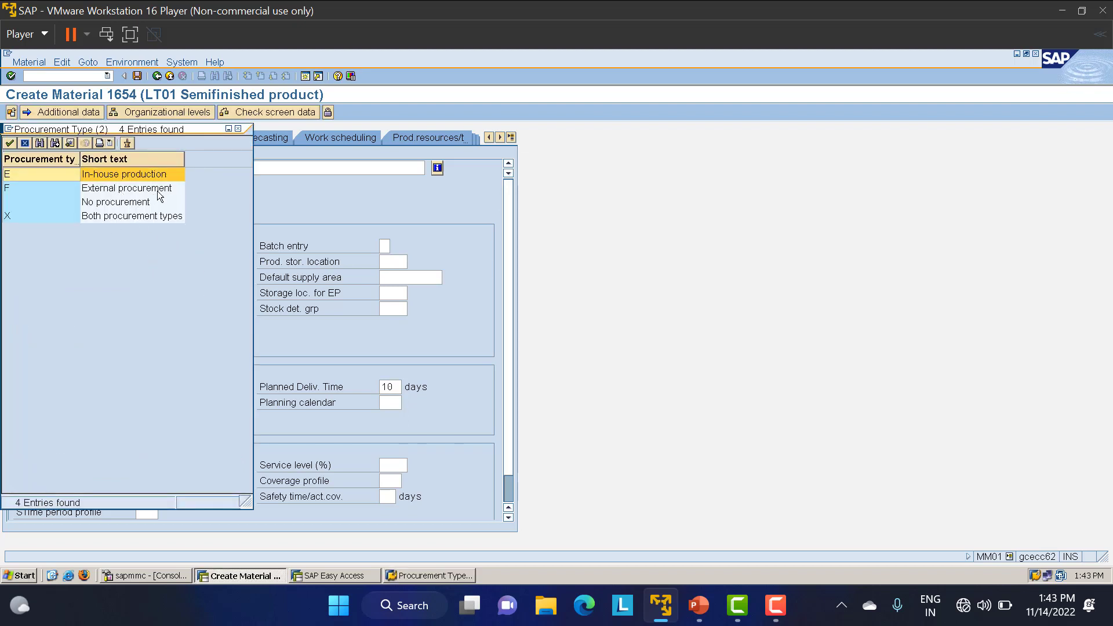
click(238, 129)
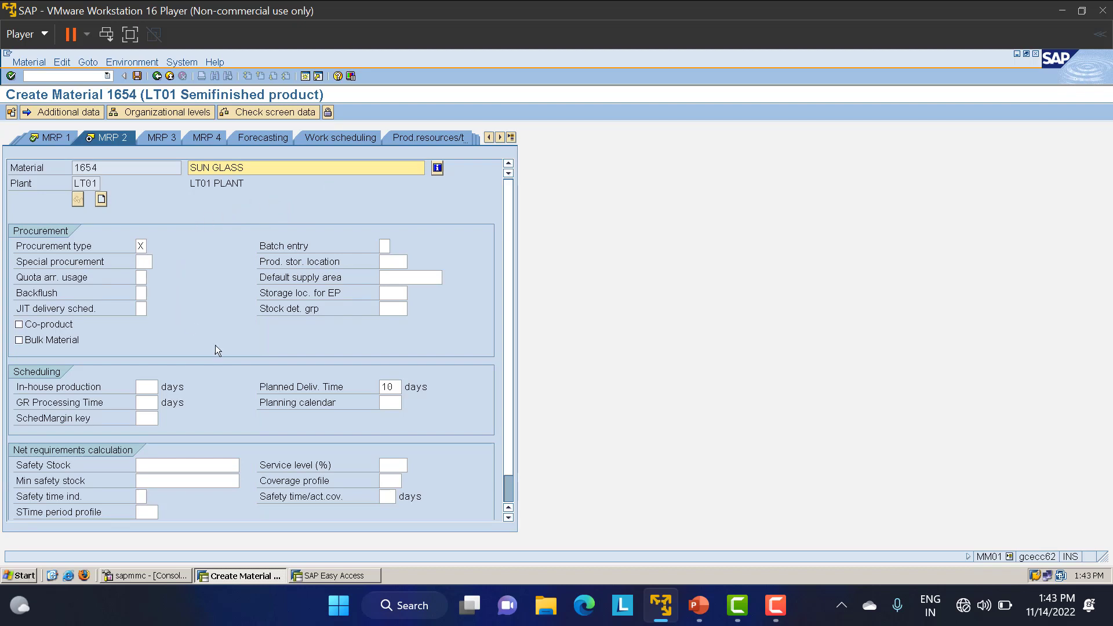
Set the scheduling margin key to LSK and continue to the first accounting view
click(147, 417)
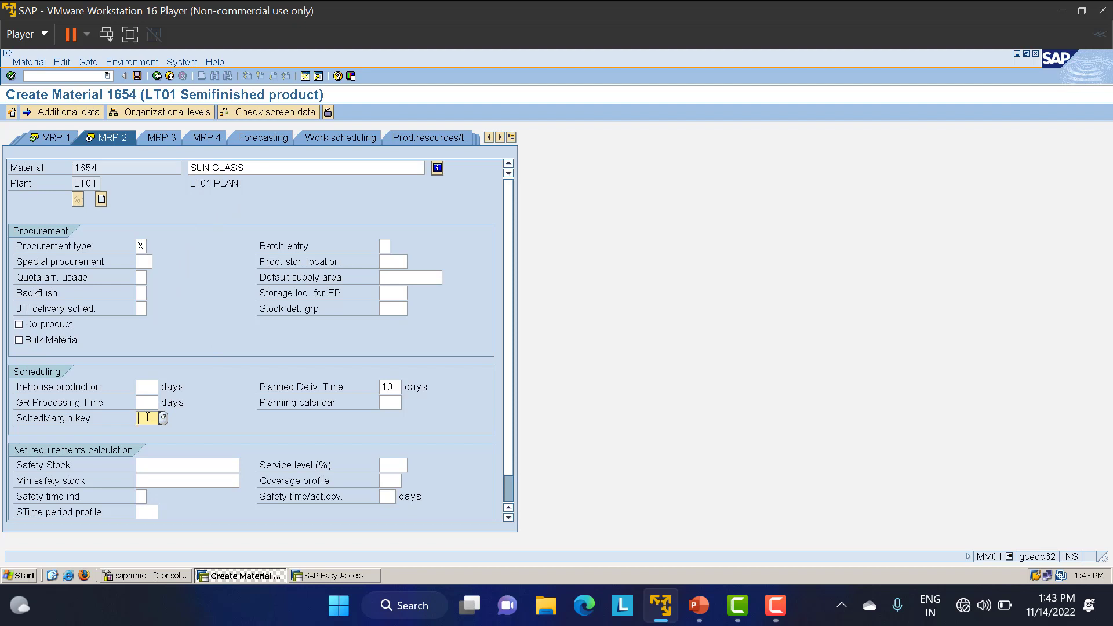
text(LSK)
key(Return)
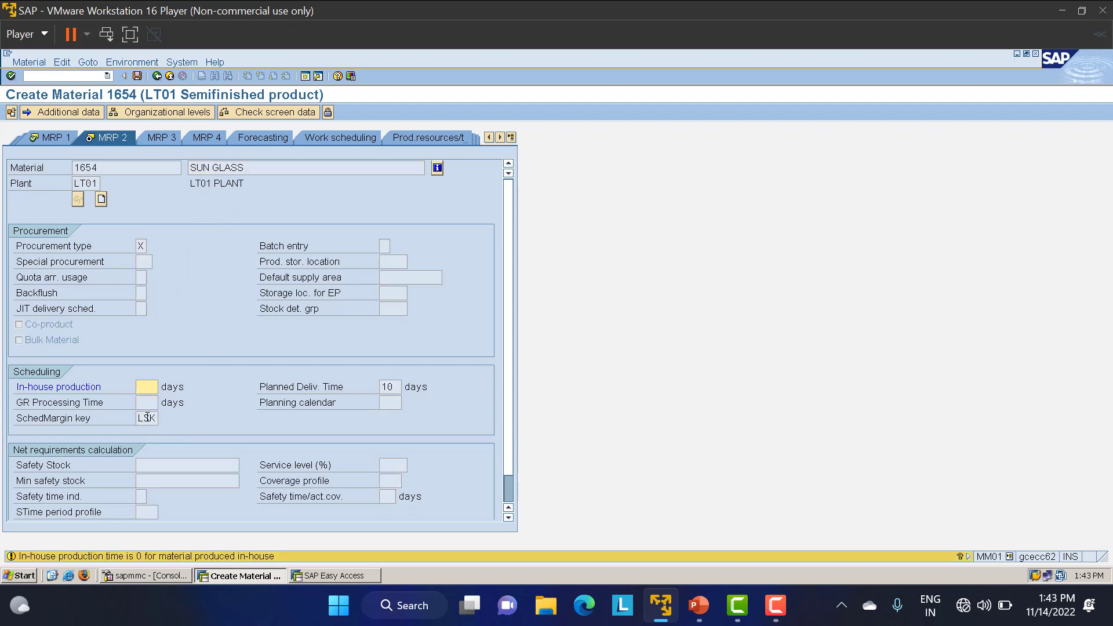
key(Return)
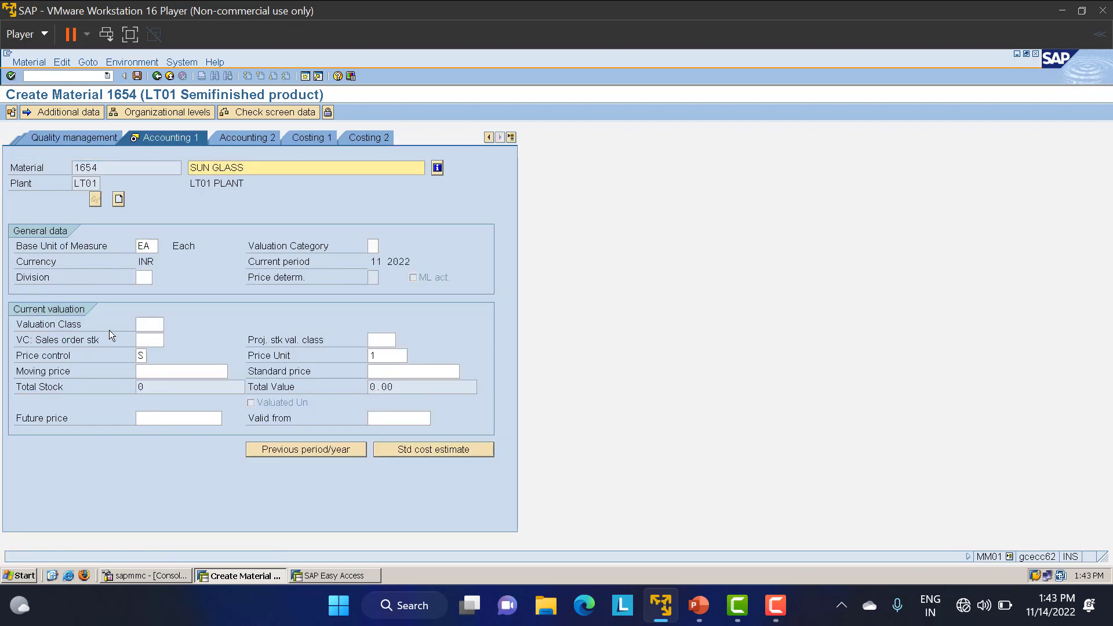
Choose valuation class 7900 (Semifinished products) and save the SUN GLASS material
click(146, 324)
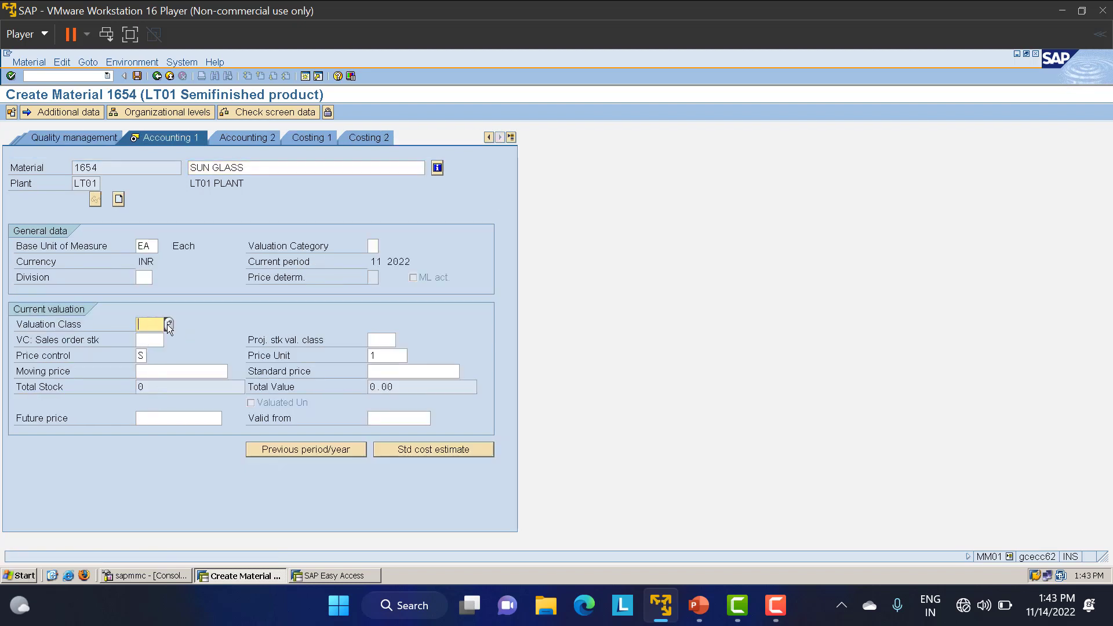
click(167, 325)
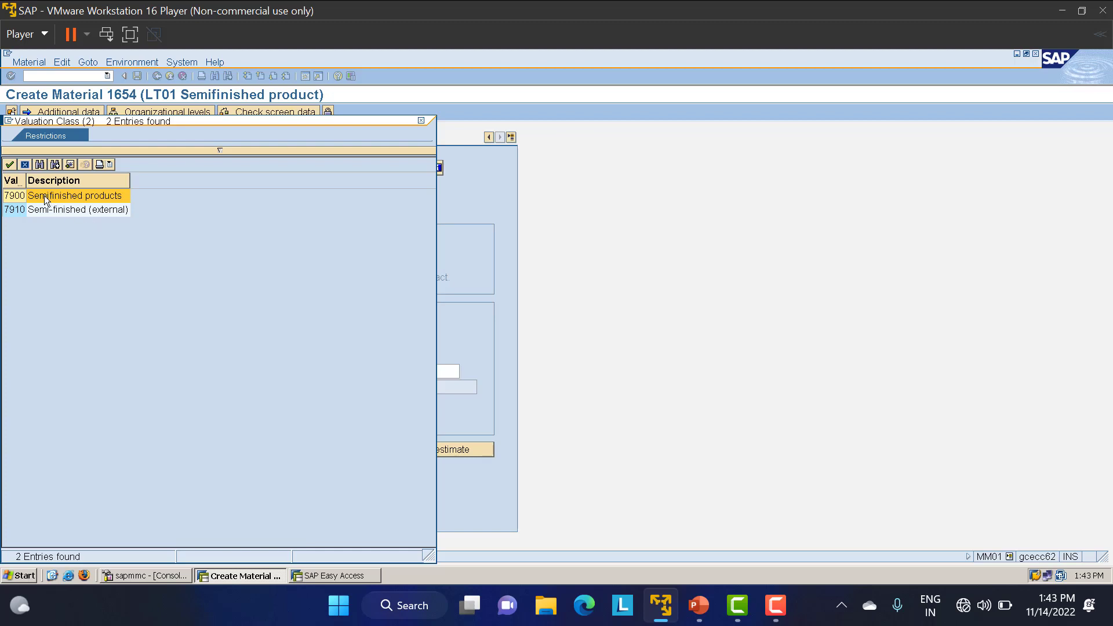
double_click(63, 196)
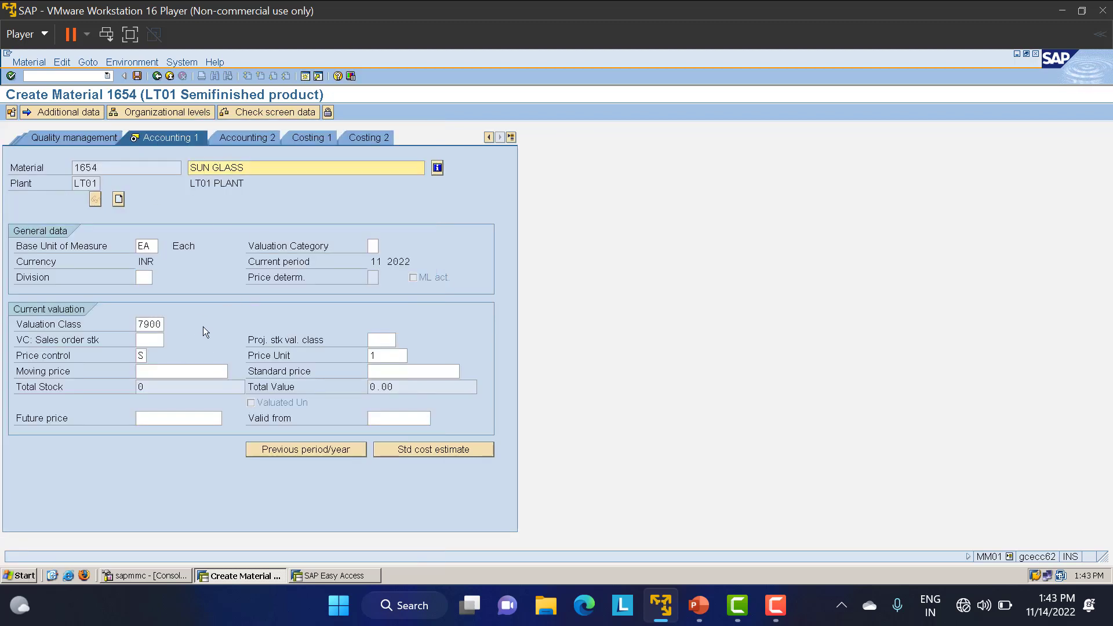
key(Return)
key(Return)
key(Return)
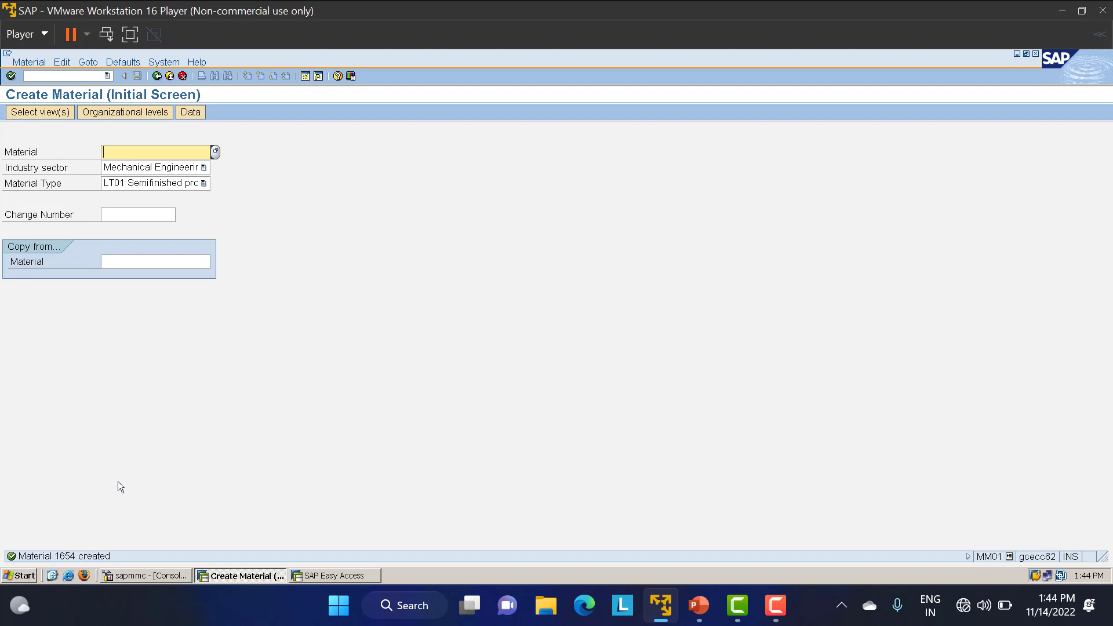
Open the material master number range groups for maintenance through transaction /nMMNR
click(53, 76)
text(/)
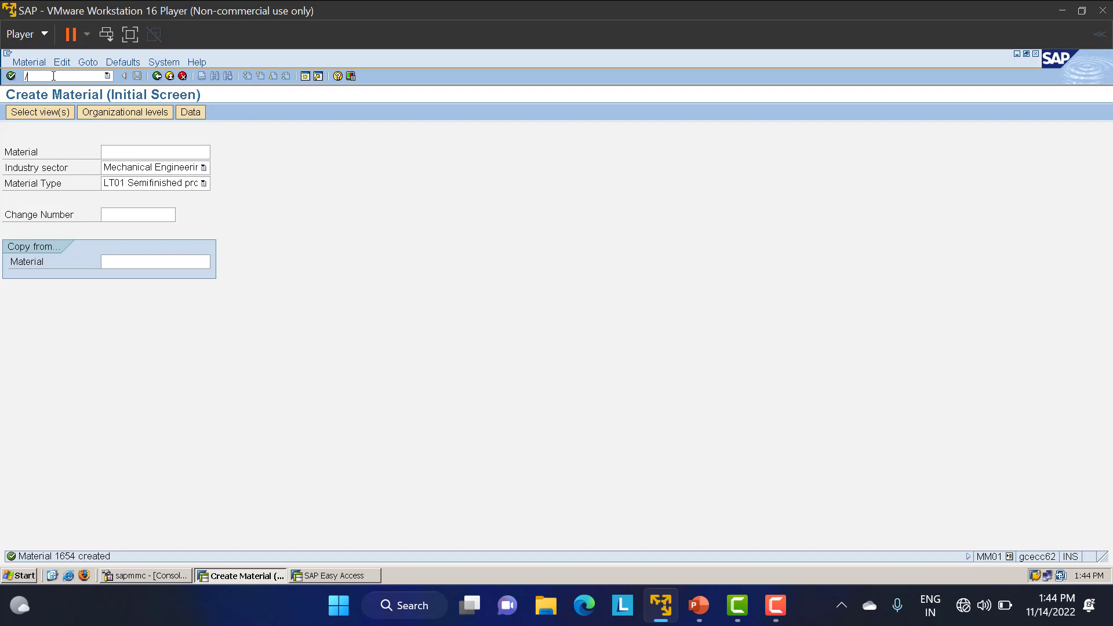
text(nmmnr)
key(Return)
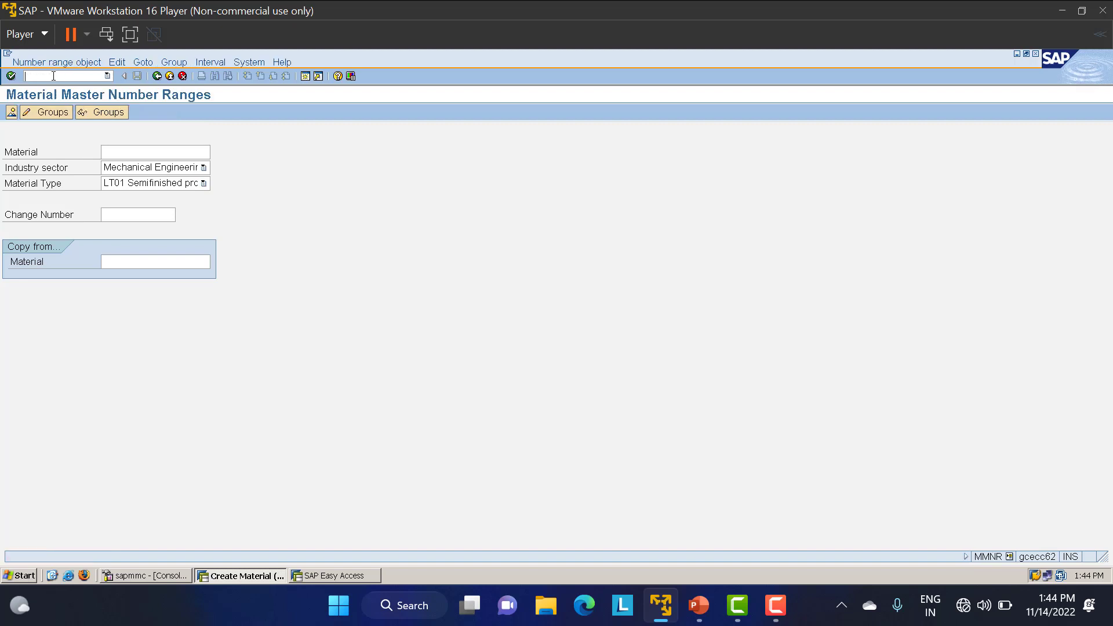
click(39, 113)
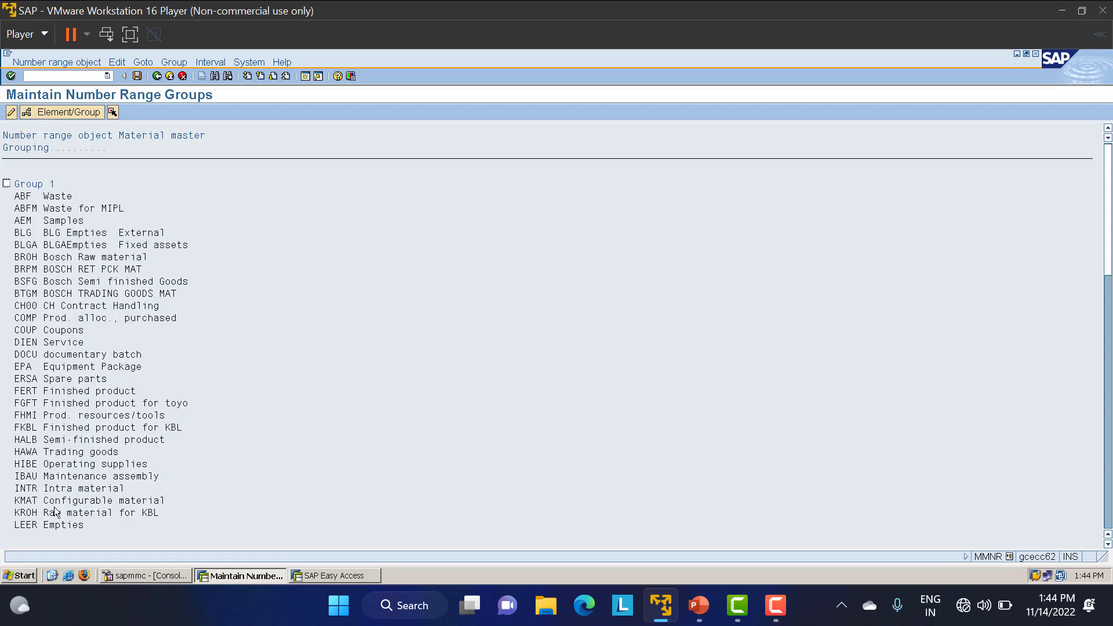
Select number range Group 1 and examine its intervals and current number
scroll(69, 504, down, 2)
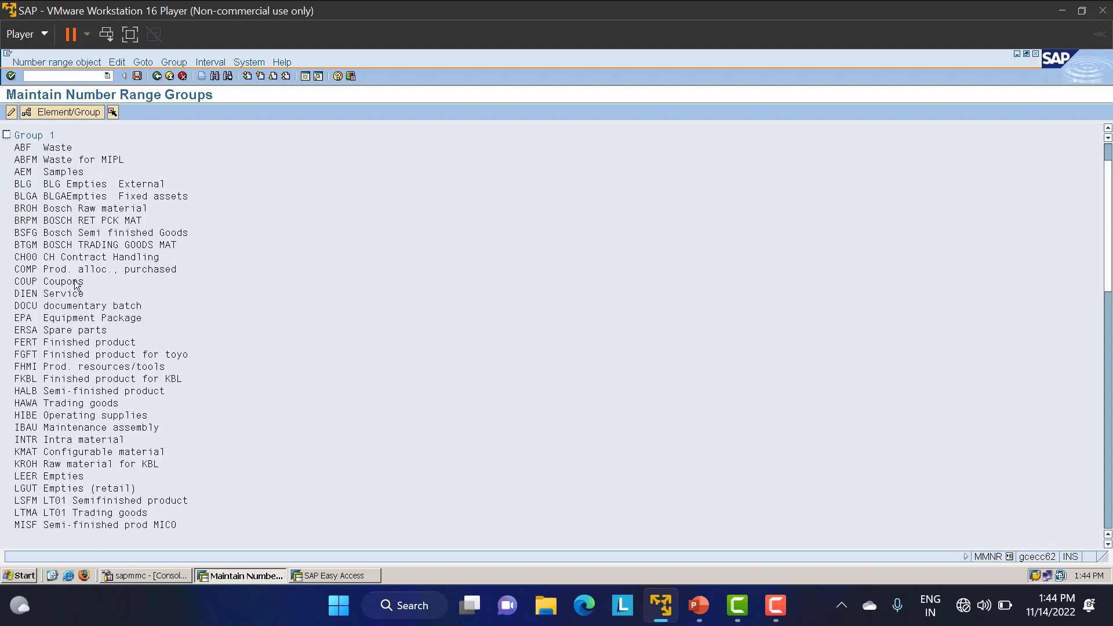
click(7, 135)
click(11, 112)
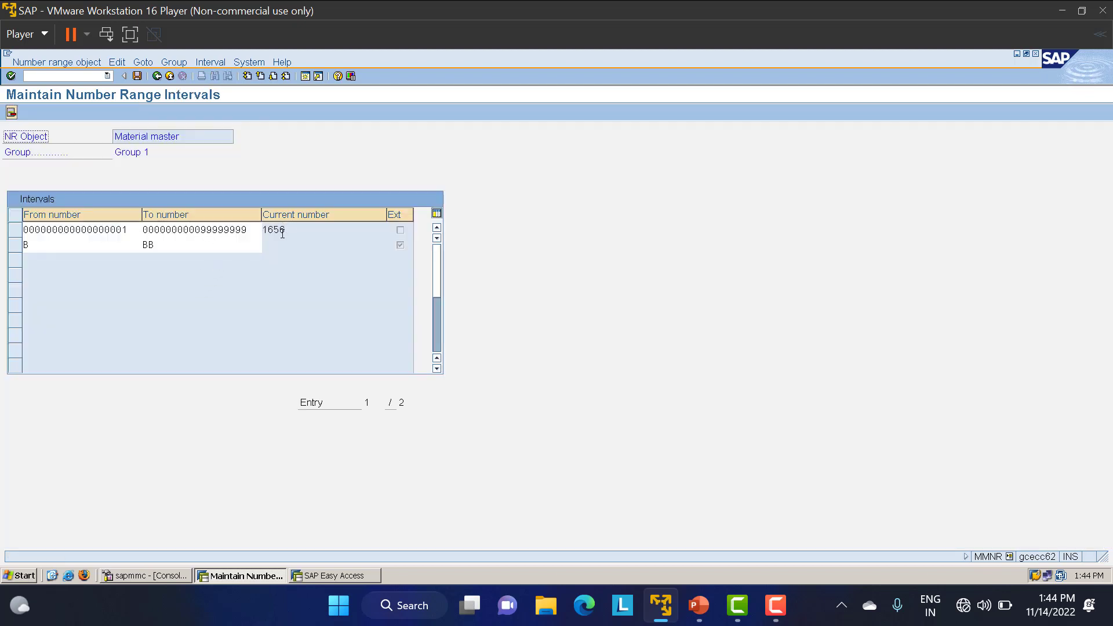
click(331, 583)
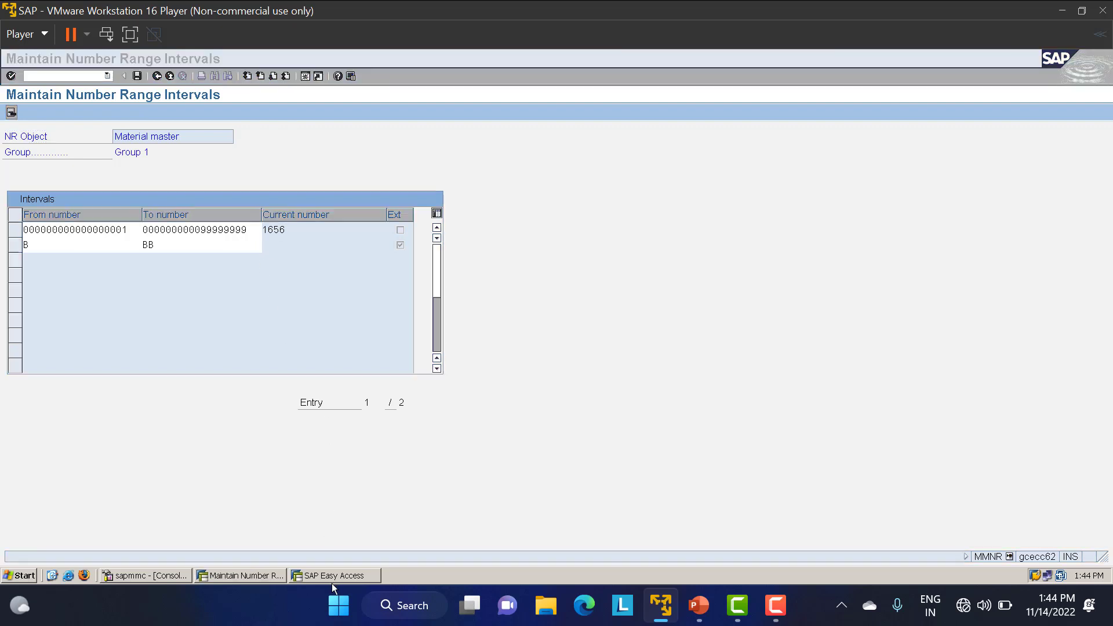
Run the materials list with /nMM60 for plant LT01, valuated materials only, with the material number left blank
click(64, 76)
text(/)
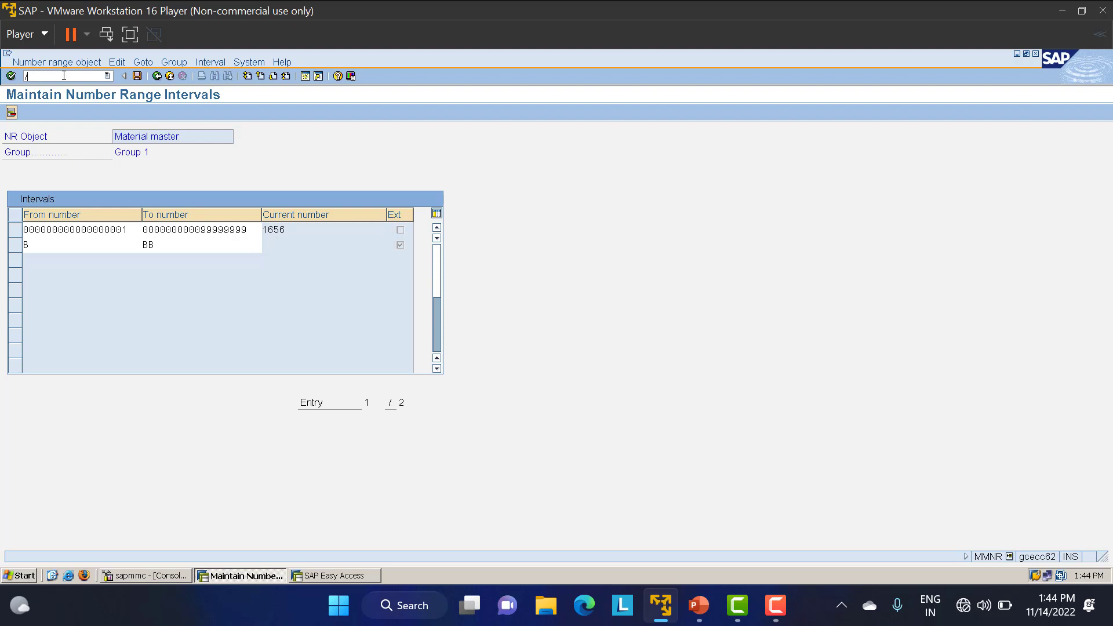
text(NMM60)
key(Return)
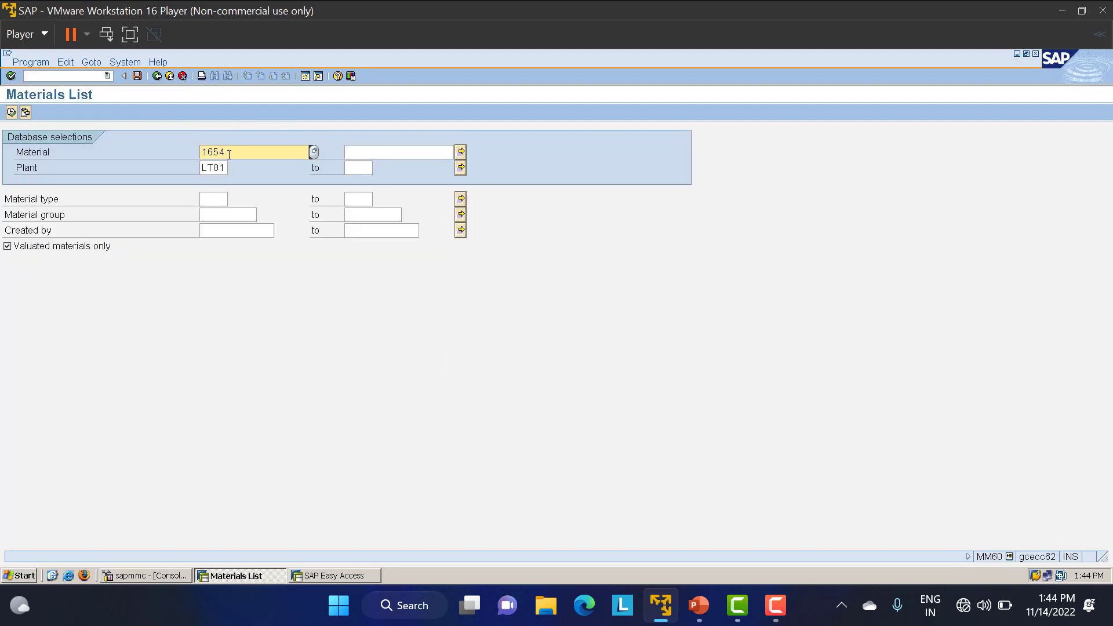
key(BackSpace)
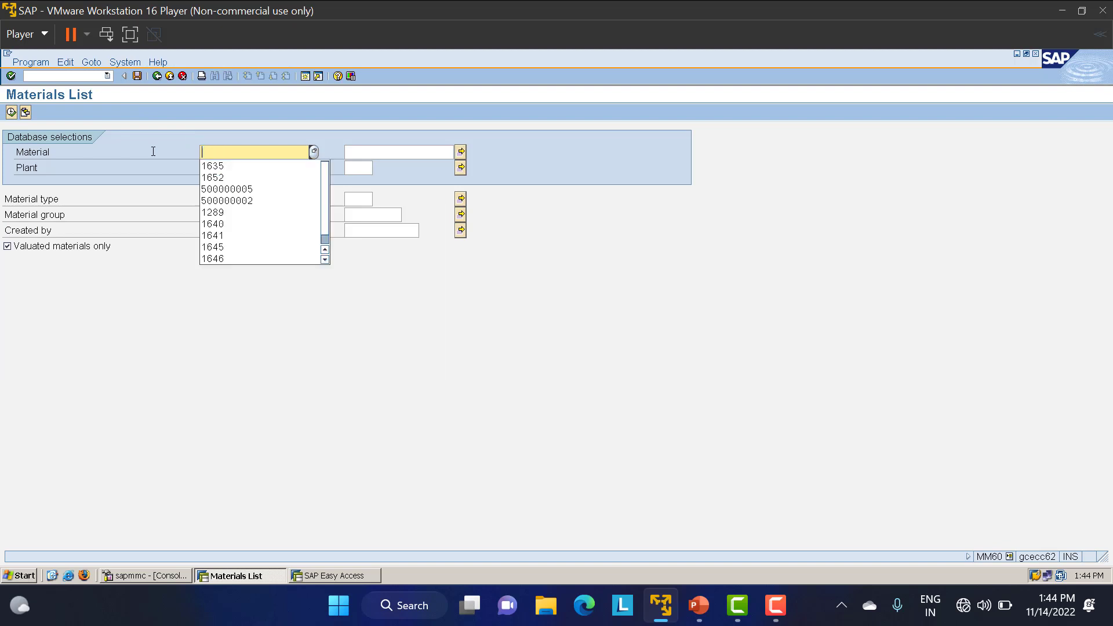
click(11, 112)
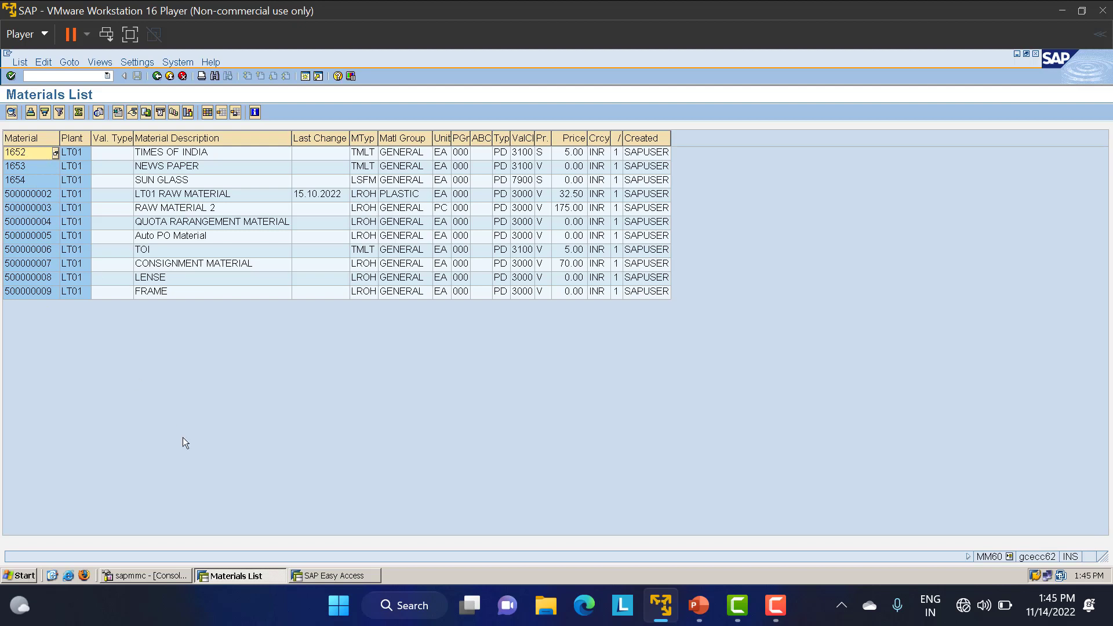
Switch to the other SAP session and start creating a purchasing info record through transaction ME11
click(340, 576)
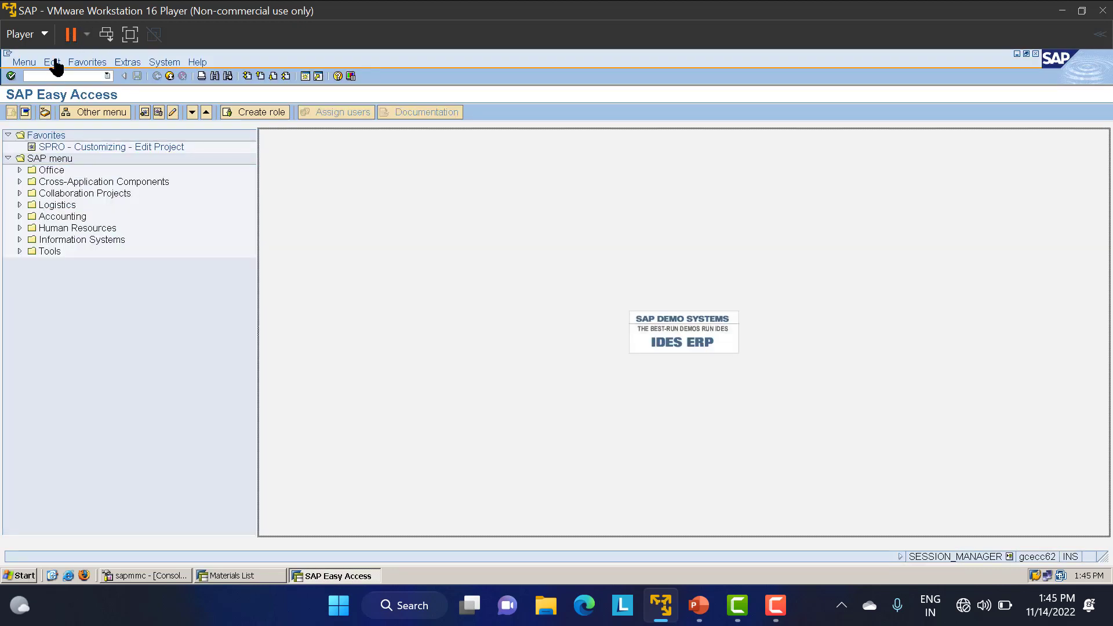
click(58, 76)
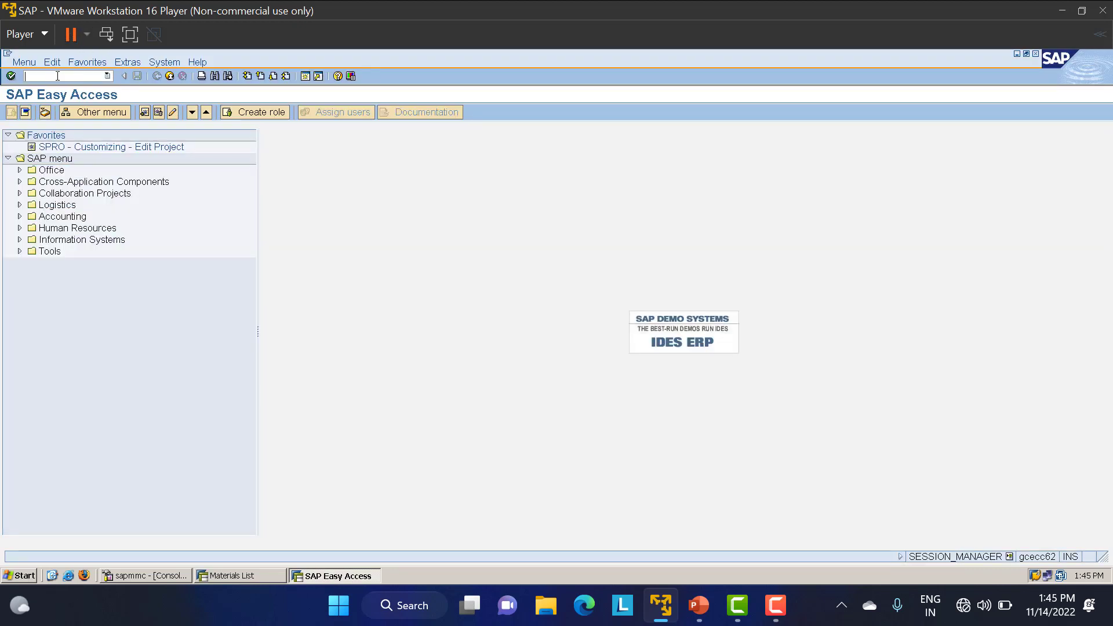
text(me11)
key(Return)
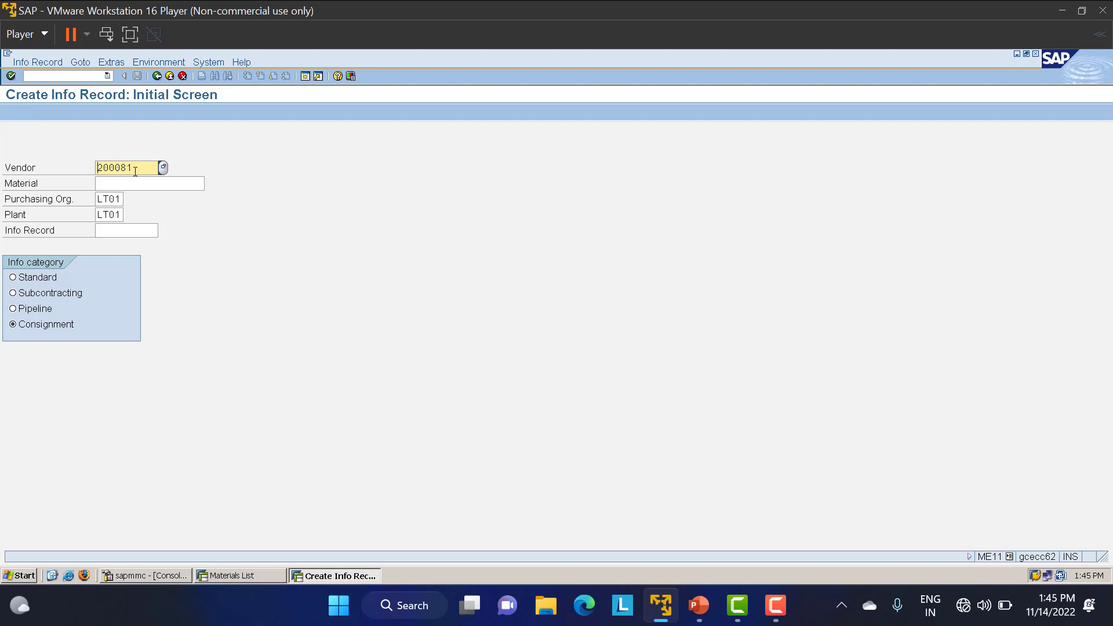
Enter 1654 as the vendor of the new info record
drag(135, 170, 59, 168)
text(1654)
click(110, 182)
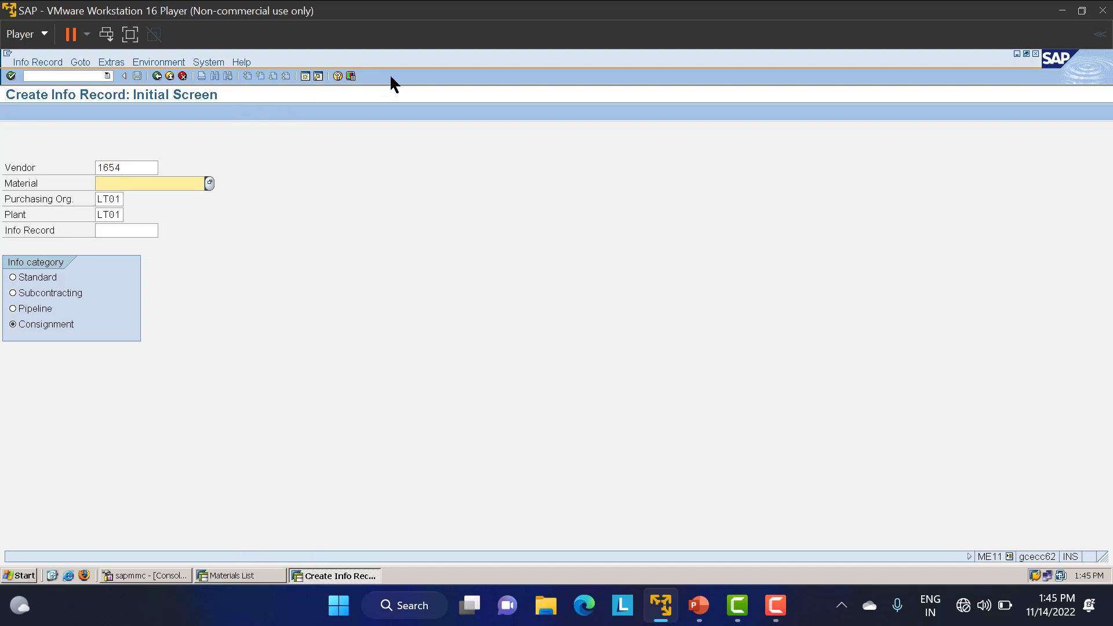
click(377, 65)
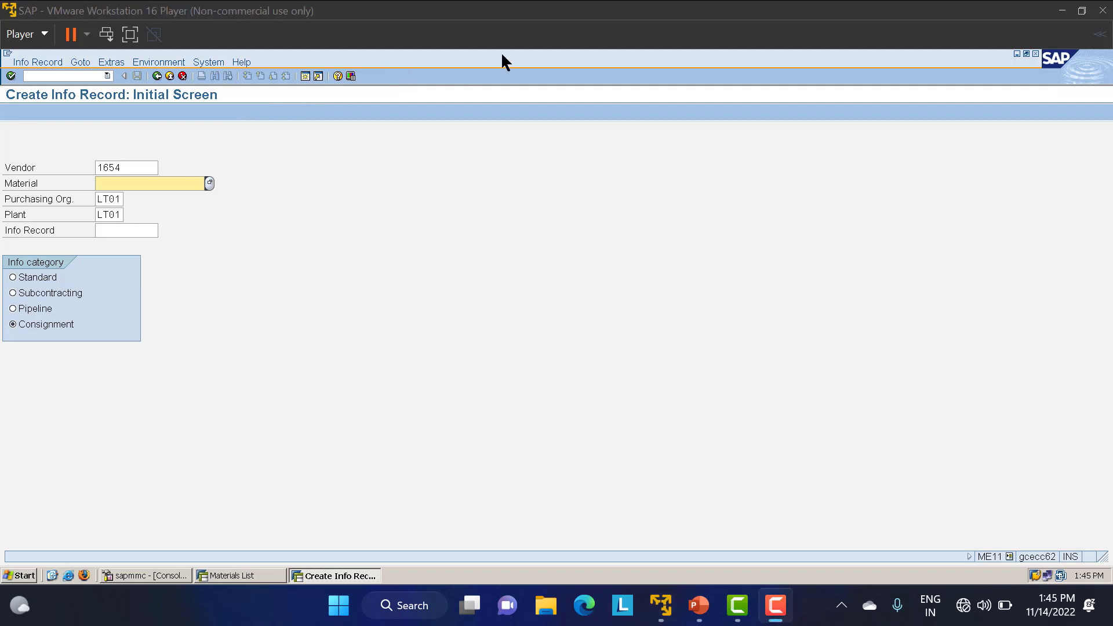
Open a new SAP session, start central vendor creation through /nXK01 and continue to the address data with the preset organizational data
click(313, 76)
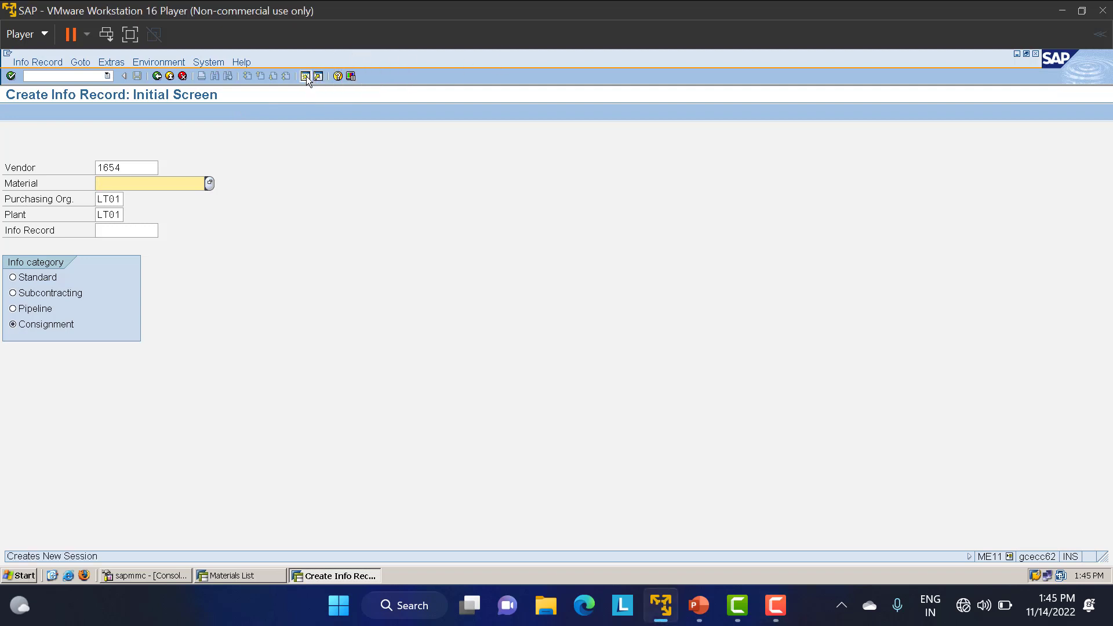
click(306, 75)
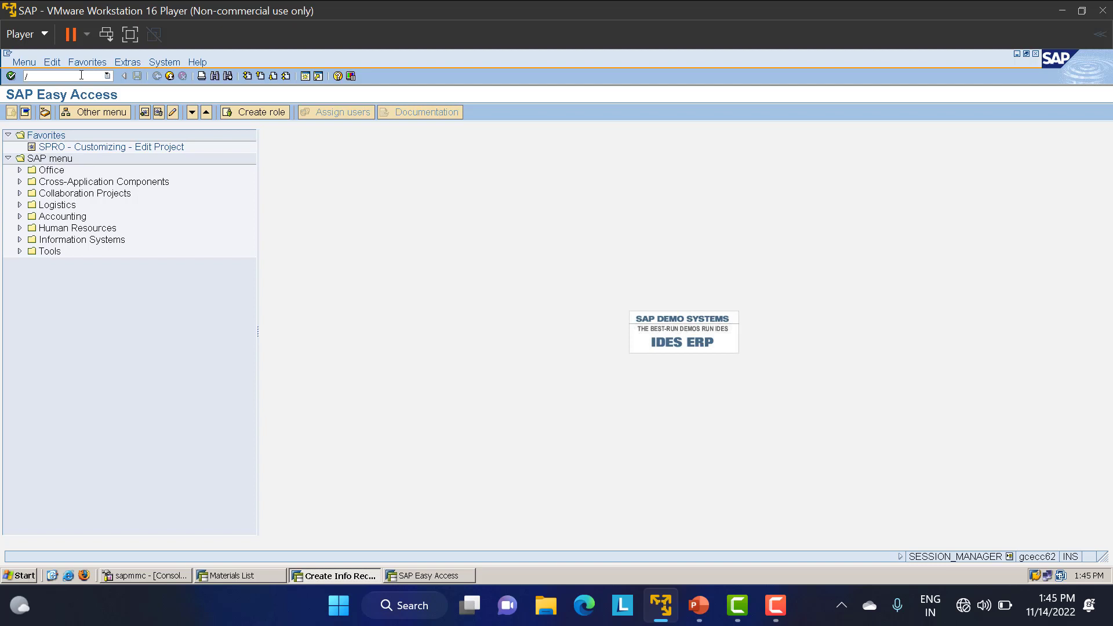
text(nxk01)
key(Return)
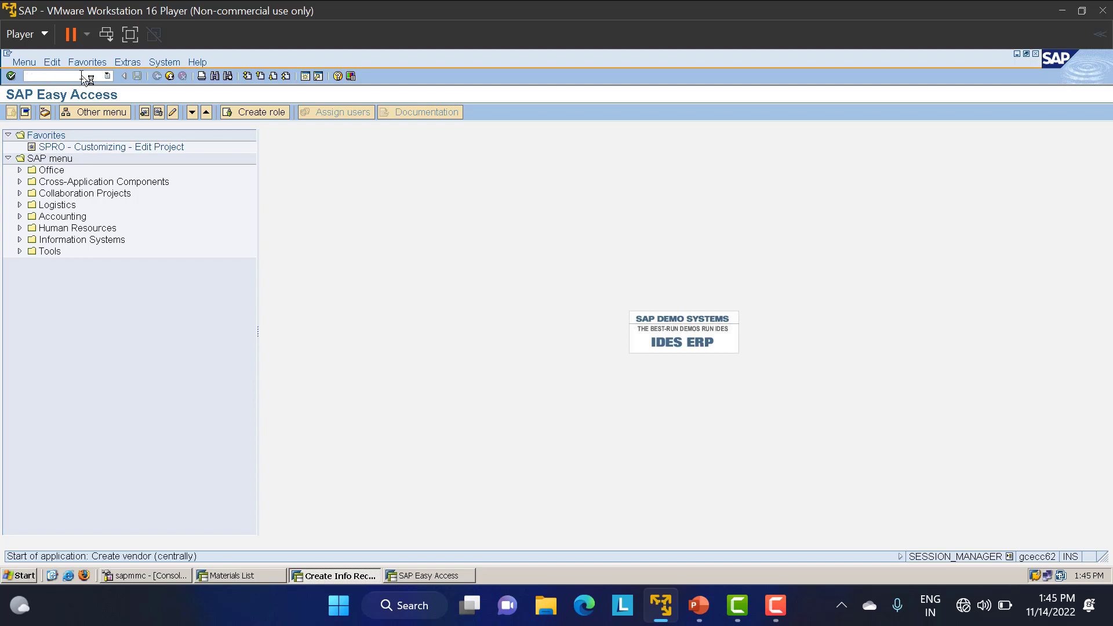
key(Return)
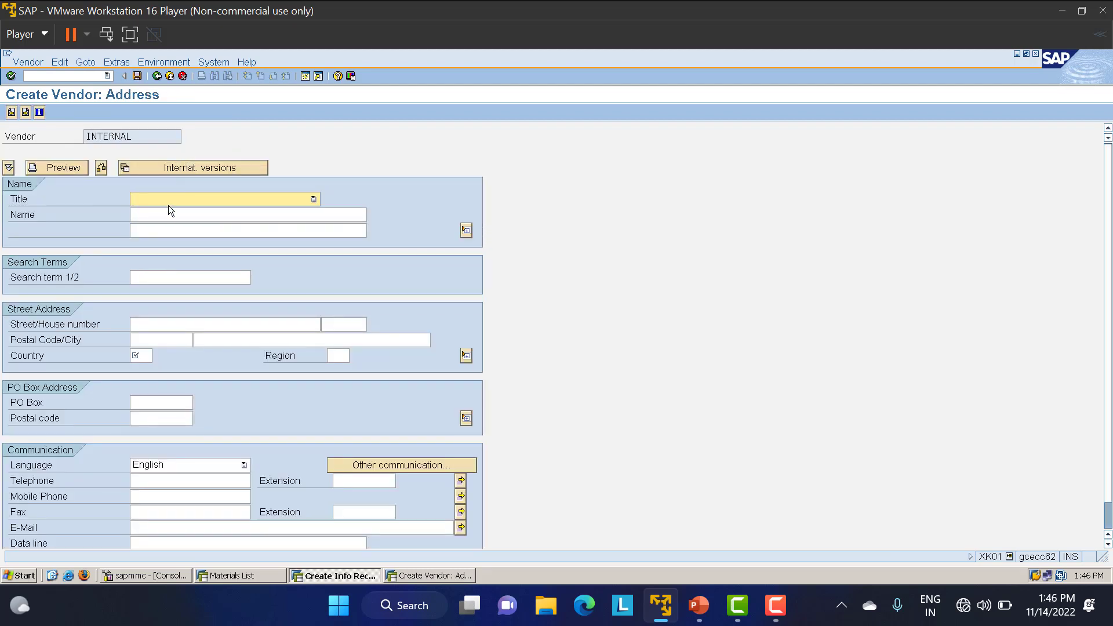
Fill in the vendor's address data with title Company, name SUBCONTRACTING VENDOR and the country, and continue to the control data
click(168, 204)
click(168, 211)
click(167, 215)
text(SUBCO)
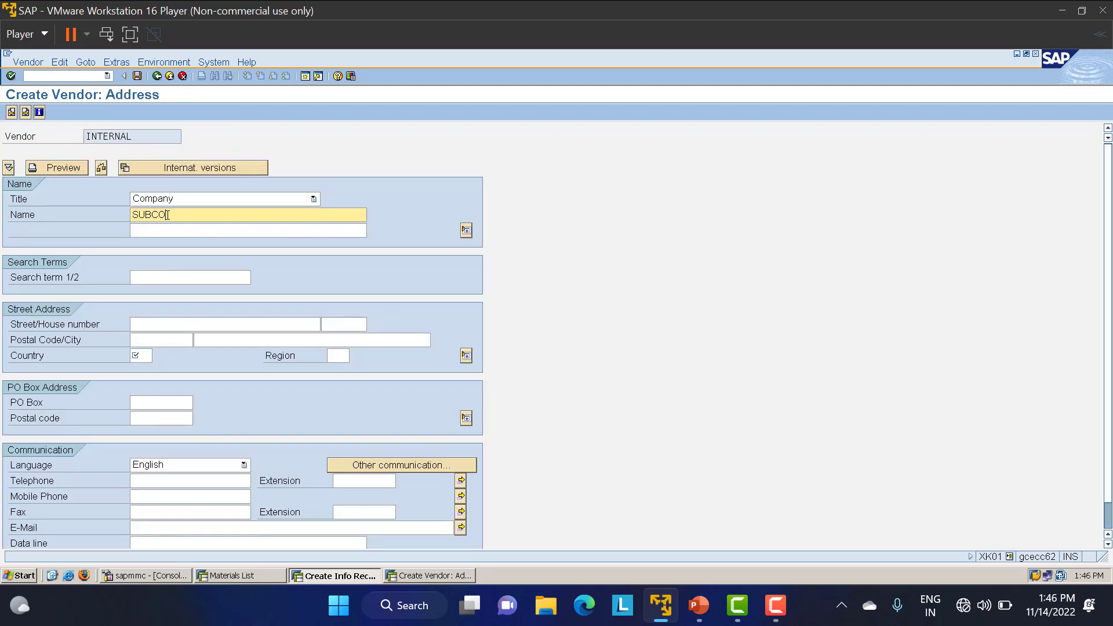
text(NTRACTING VENDOR)
click(137, 356)
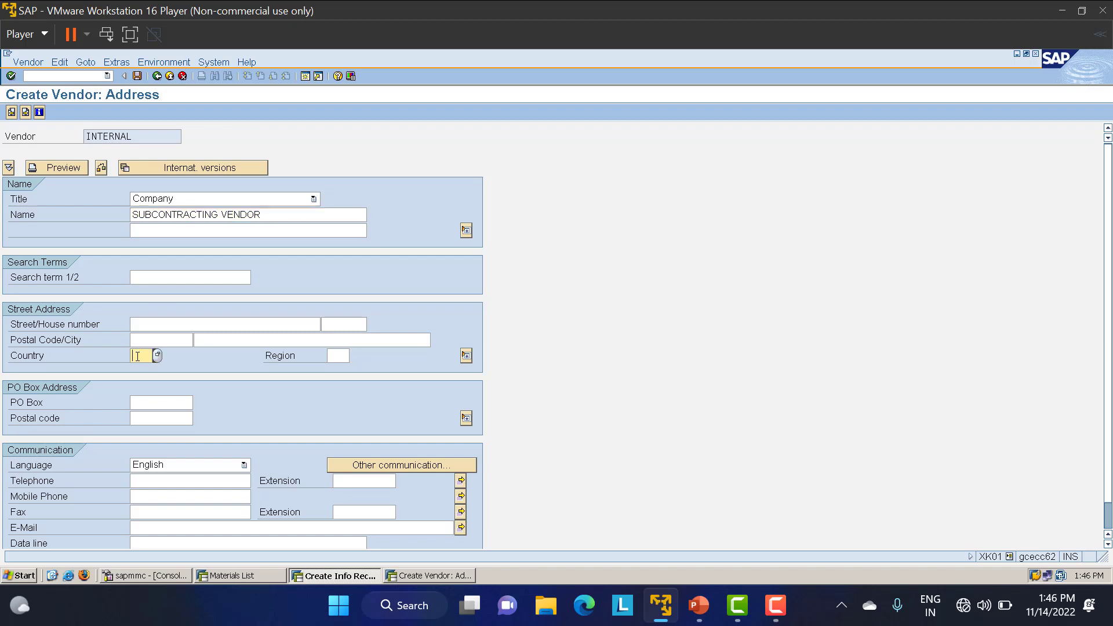
key(Return)
key(Return)
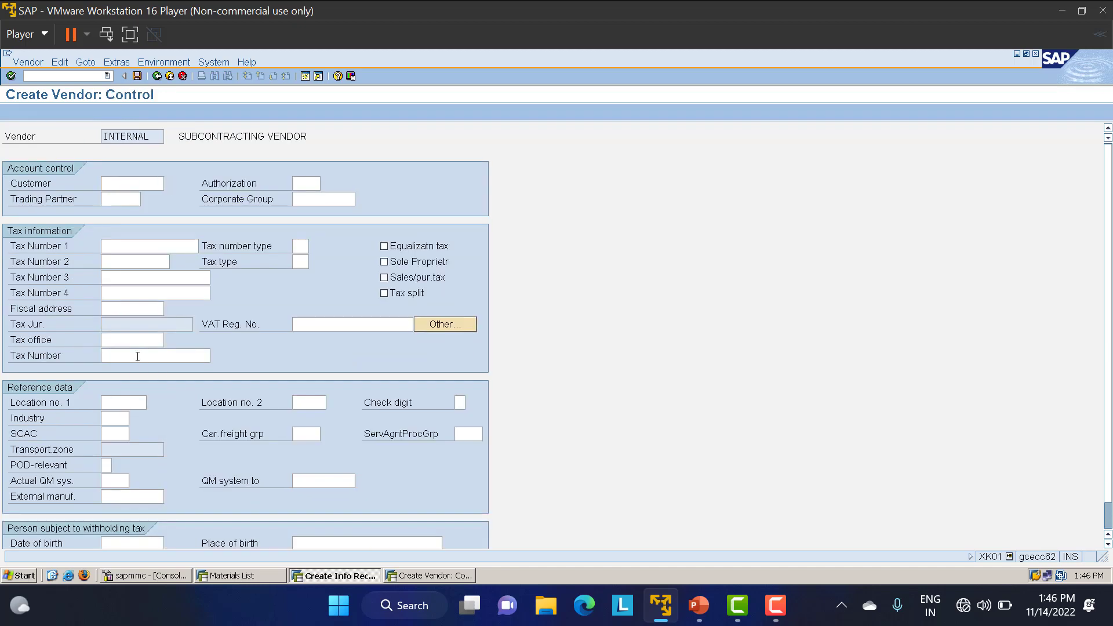
Enter order currency INR, payment terms 0001 and incoterms COD "cod", enable GR-based invoice verification, and save the vendor
key(Return)
text(1)
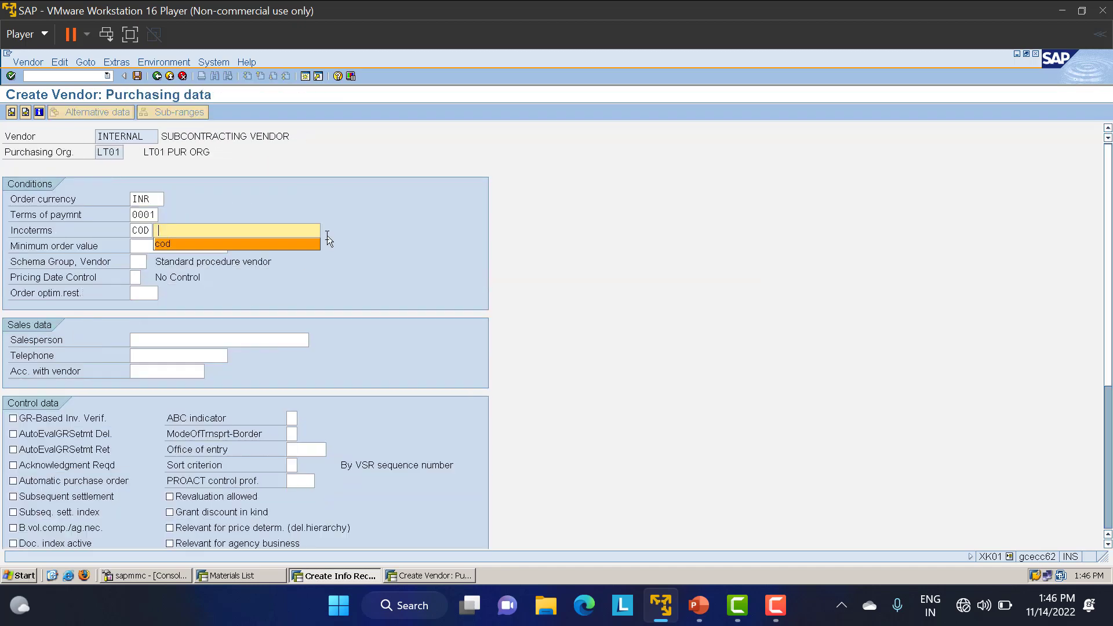
key(Down)
key(Return)
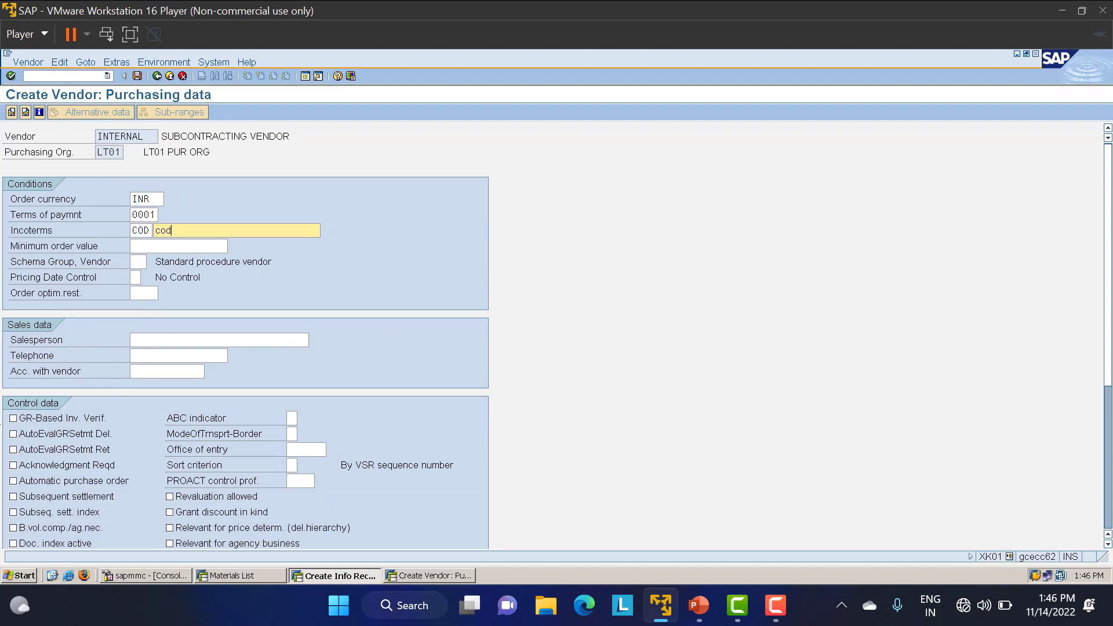
click(14, 418)
key(Return)
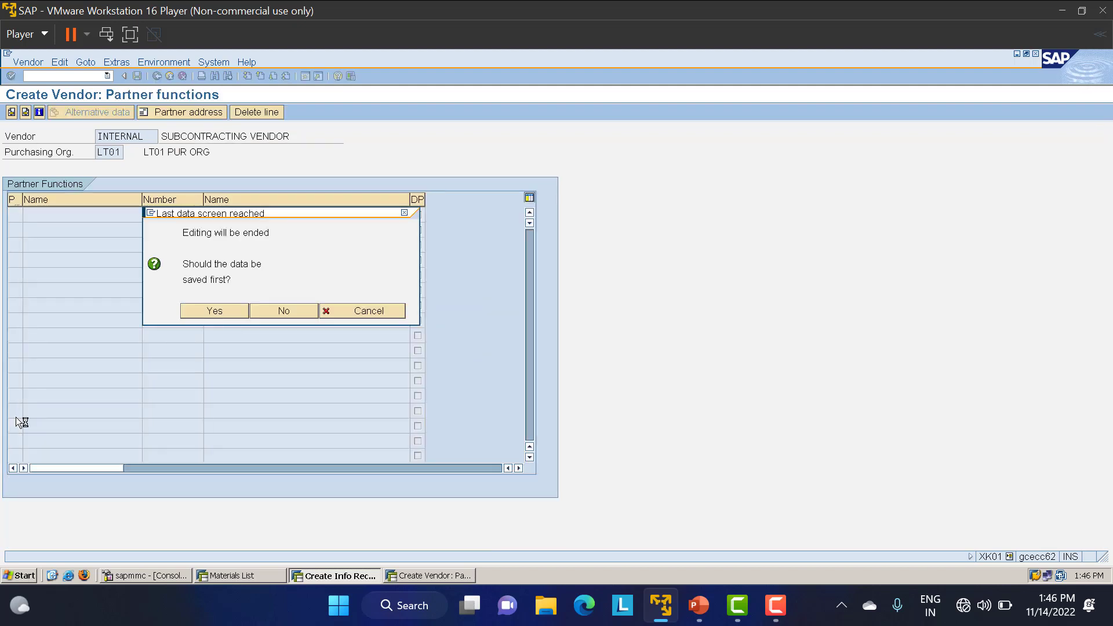
key(Return)
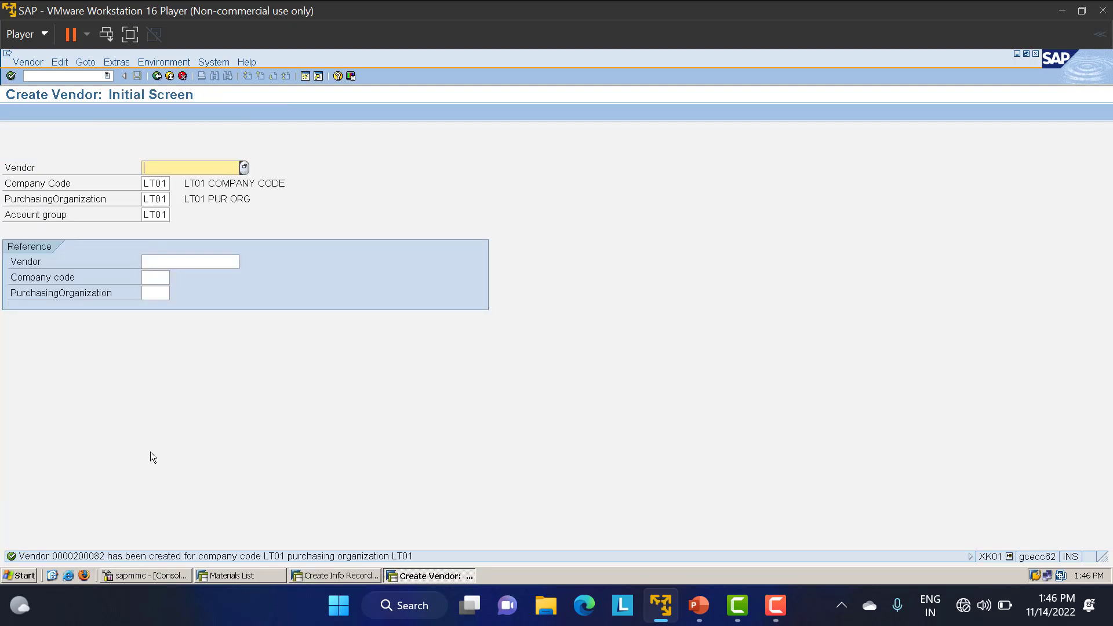
Return to the info record, enter the new vendor's number as material and choose the Subcontracting info category
click(327, 576)
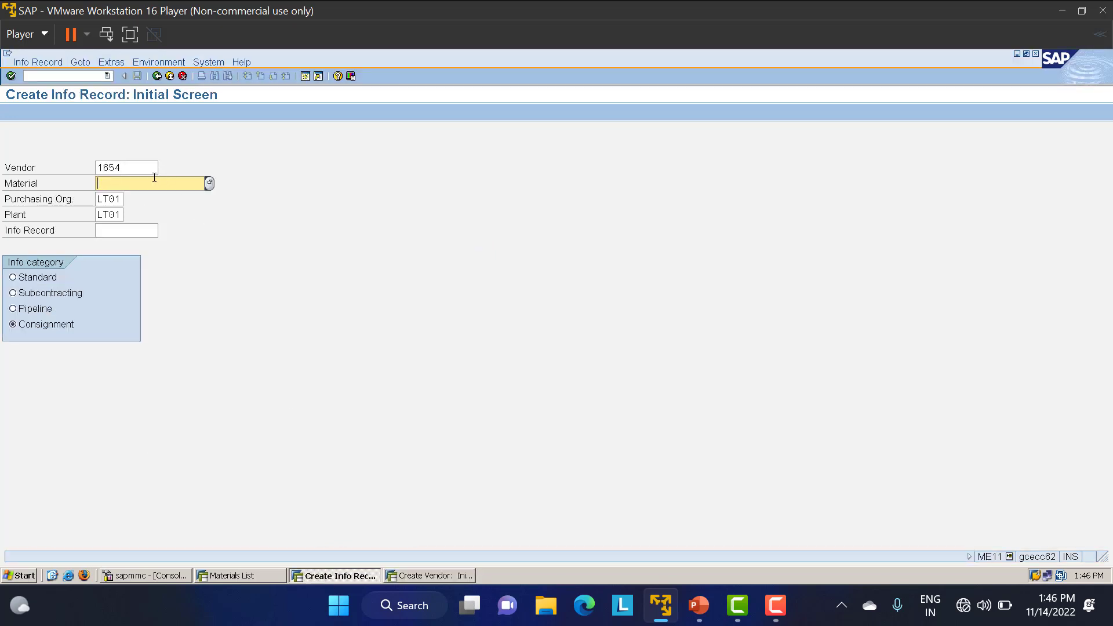
text(200082)
click(33, 296)
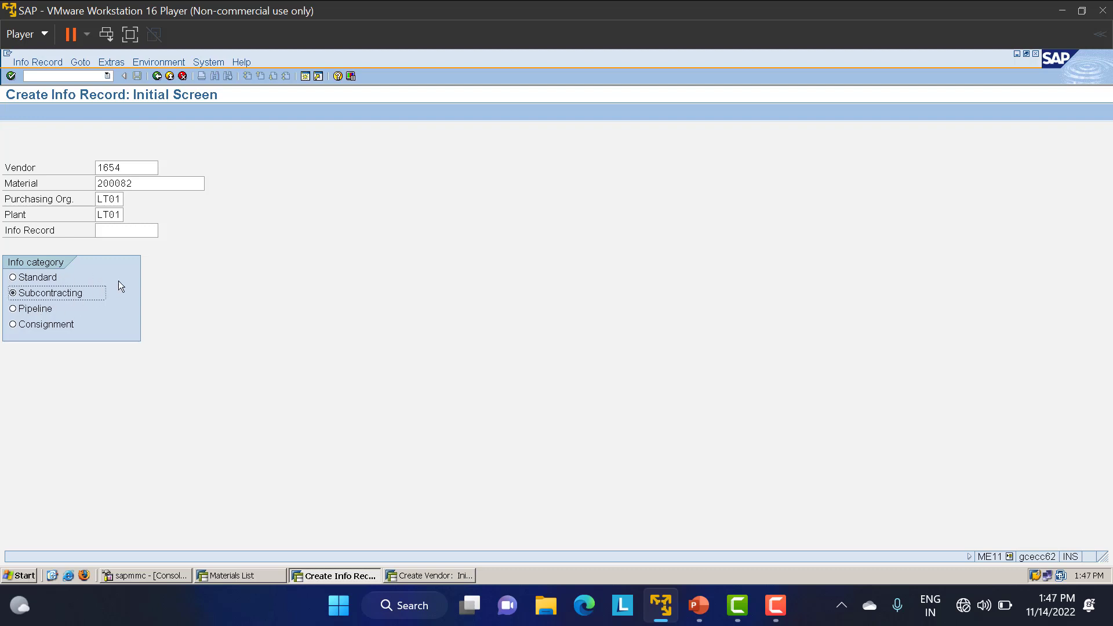
key(Return)
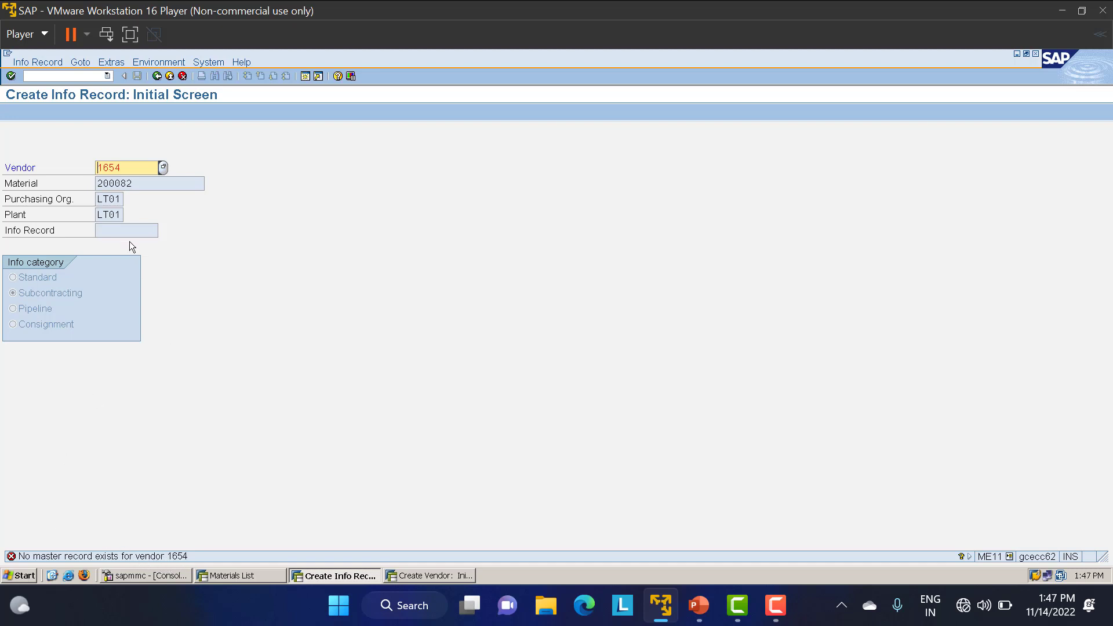
Replace the info record's vendor with the new subcontracting vendor's number and its material with 1654, and continue to the general data
drag(123, 168, 15, 169)
text(2000)
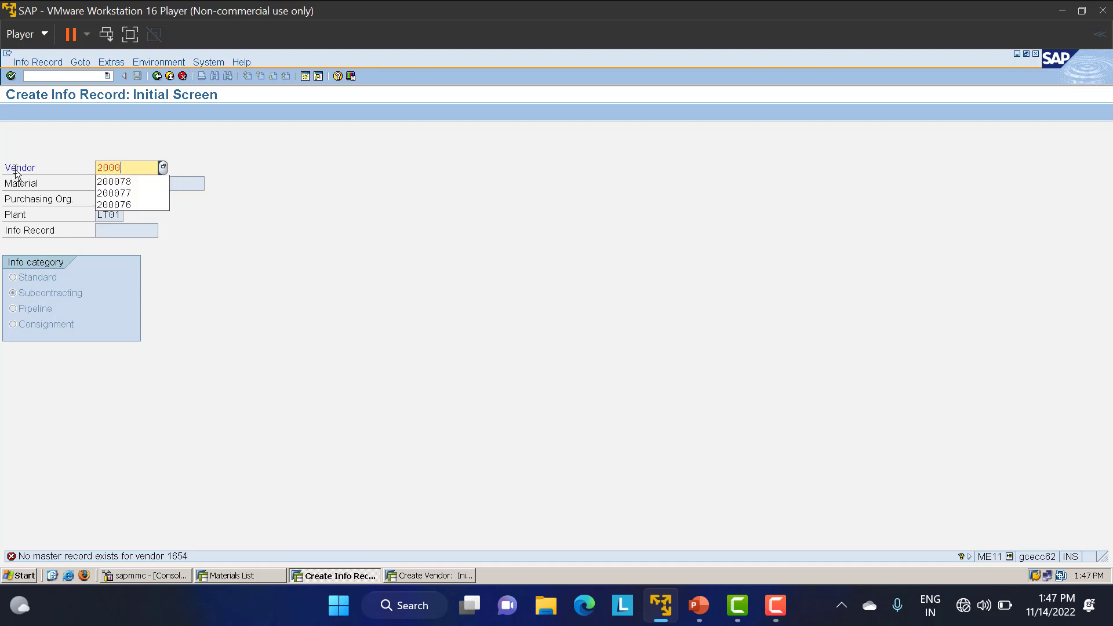
text(82)
key(Return)
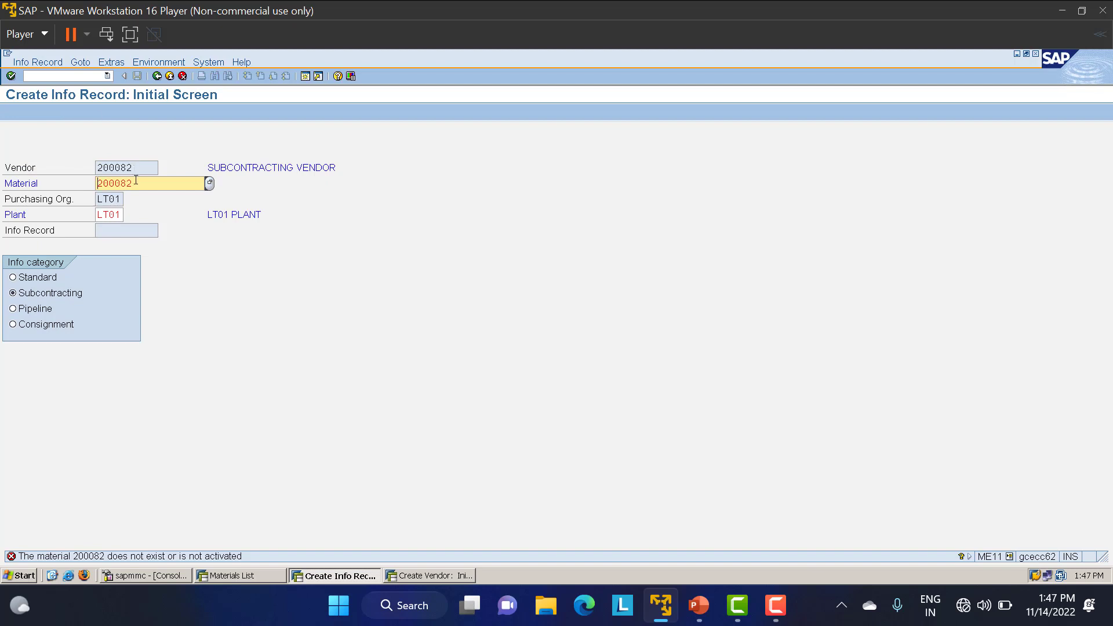
drag(136, 180, 10, 195)
text(1654)
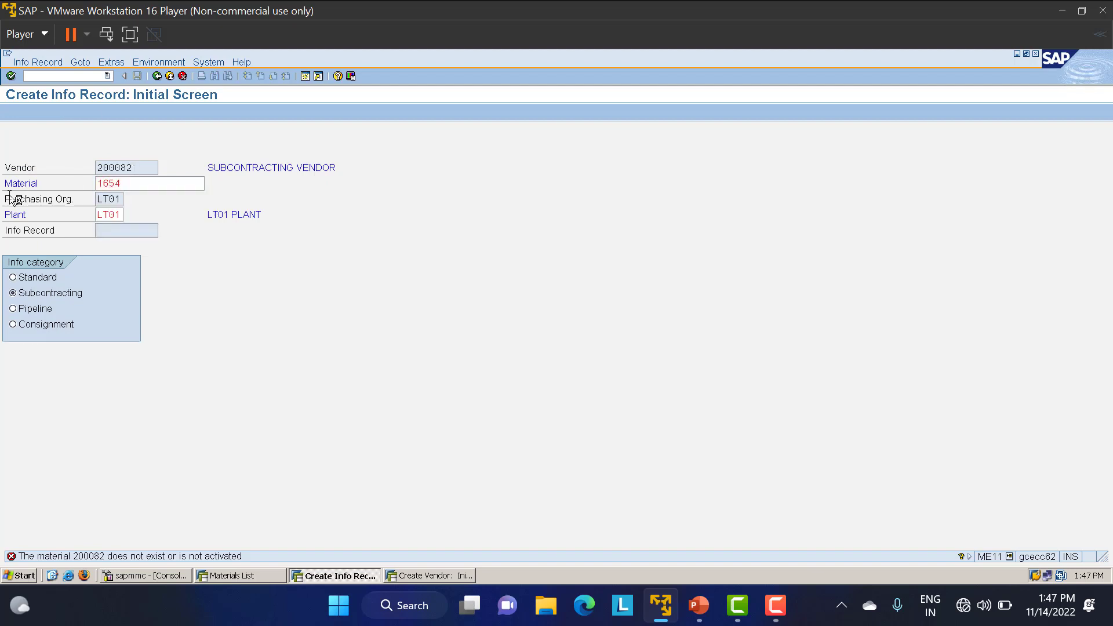
key(Return)
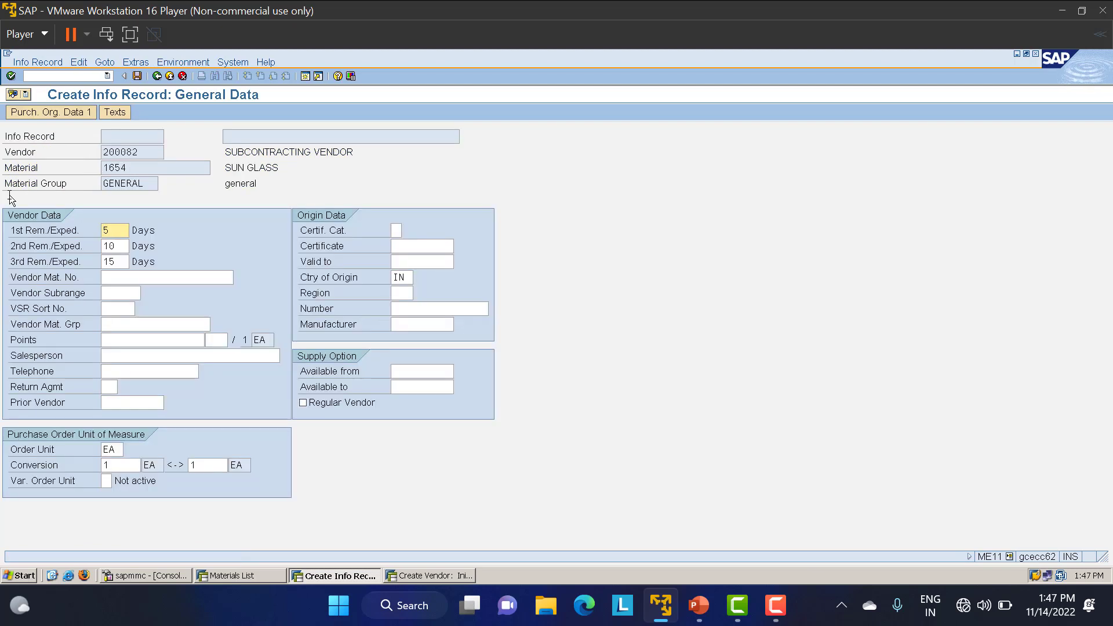
Set the info record's standard quantity to 100 EA and net price to 50 INR per EA, and save it
key(Return)
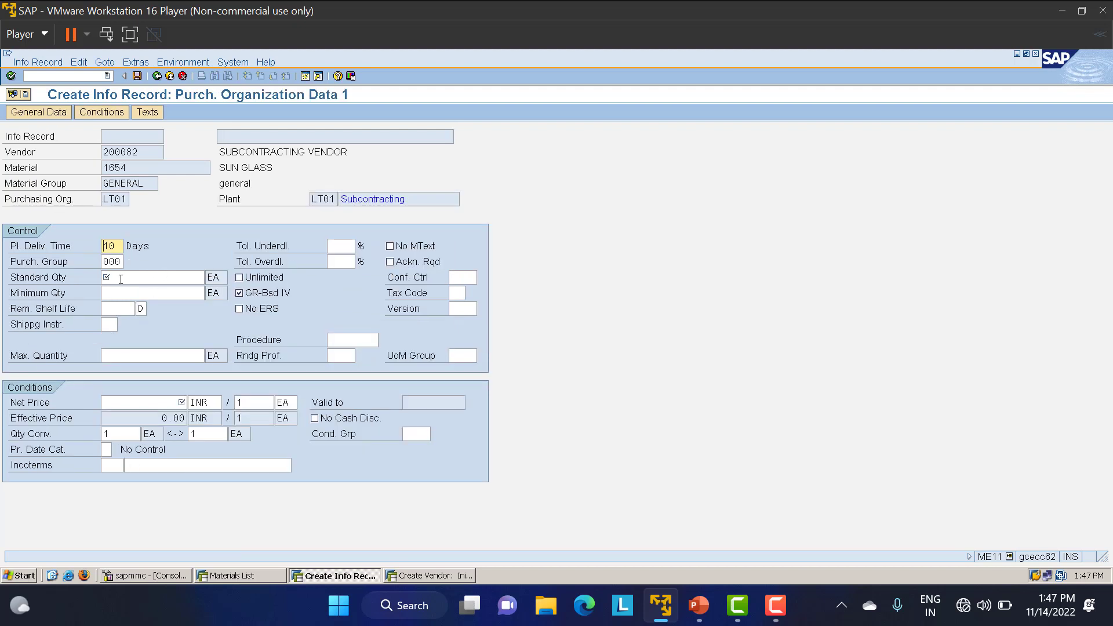
click(120, 278)
text(100)
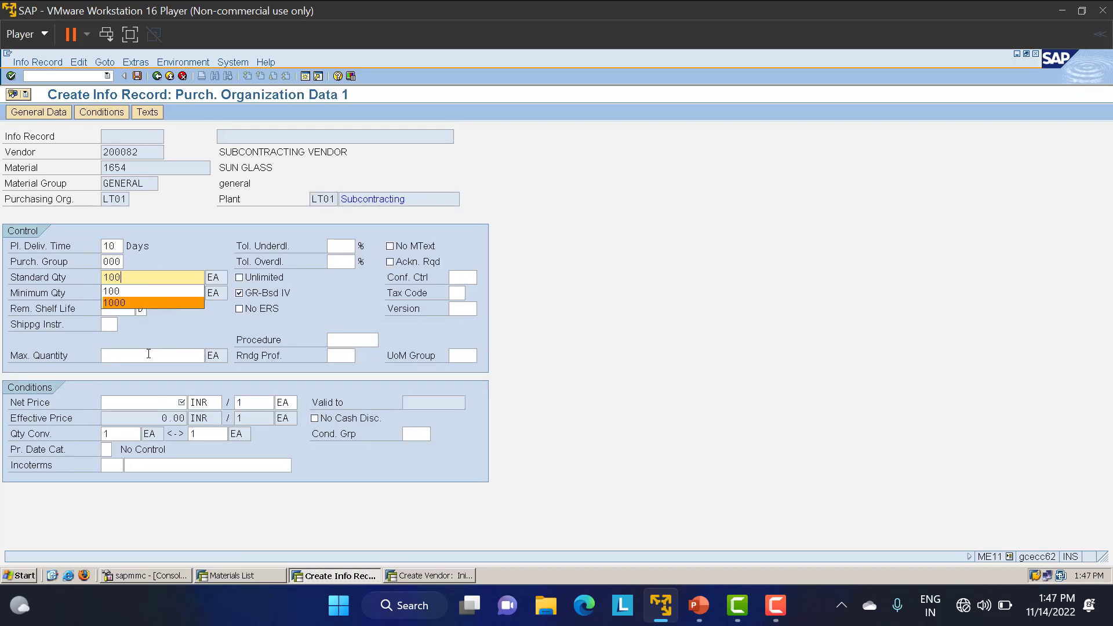
click(129, 402)
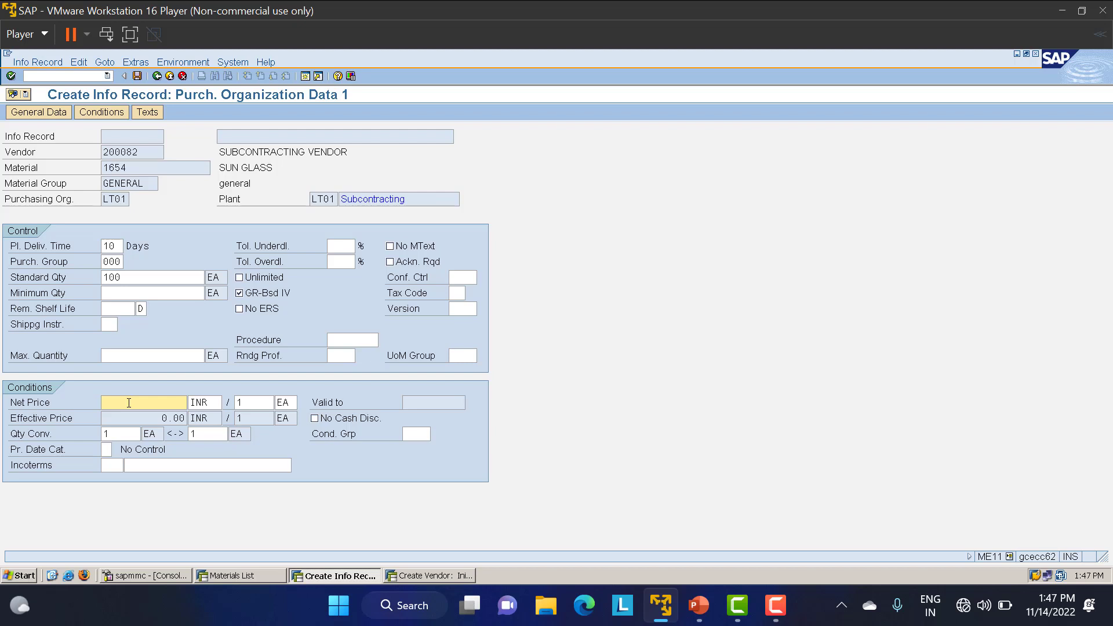
text(50)
key(Return)
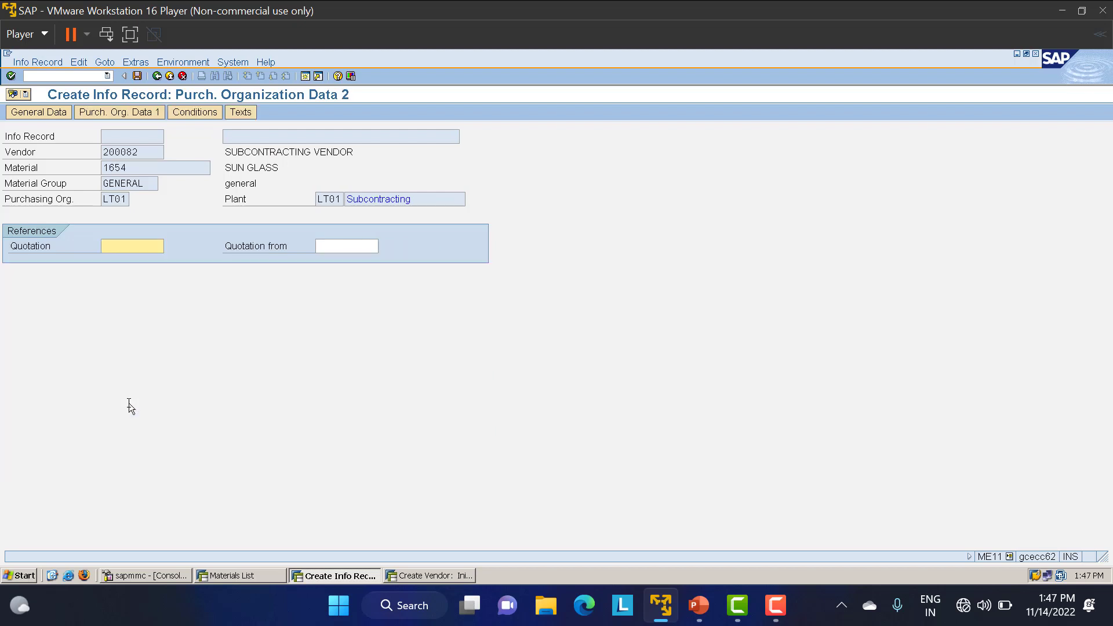
key(Return)
key(Return)
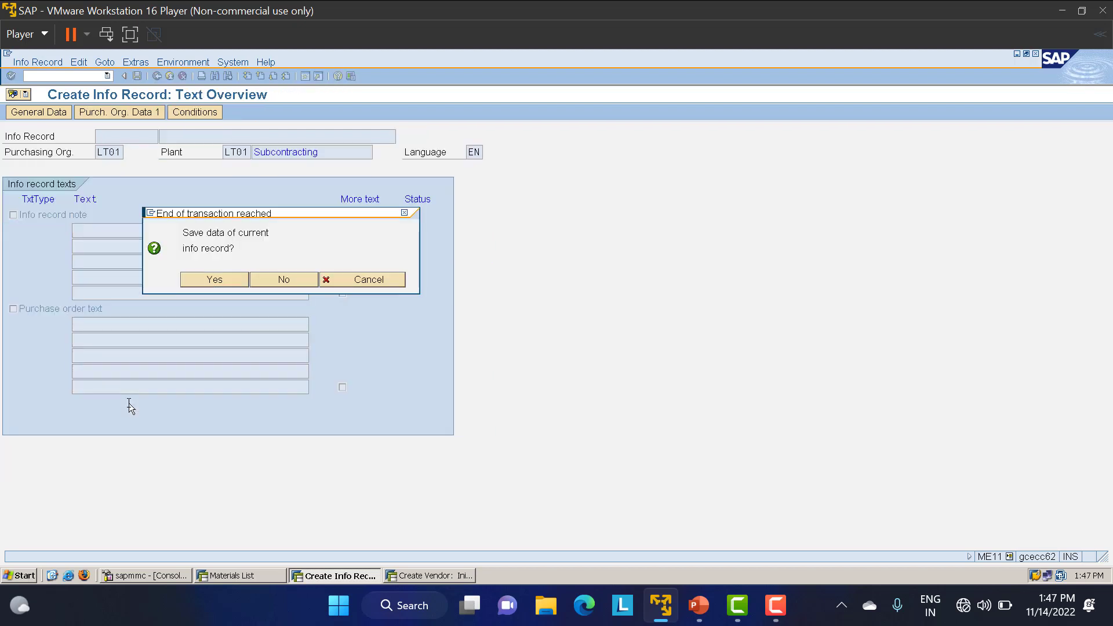
key(Return)
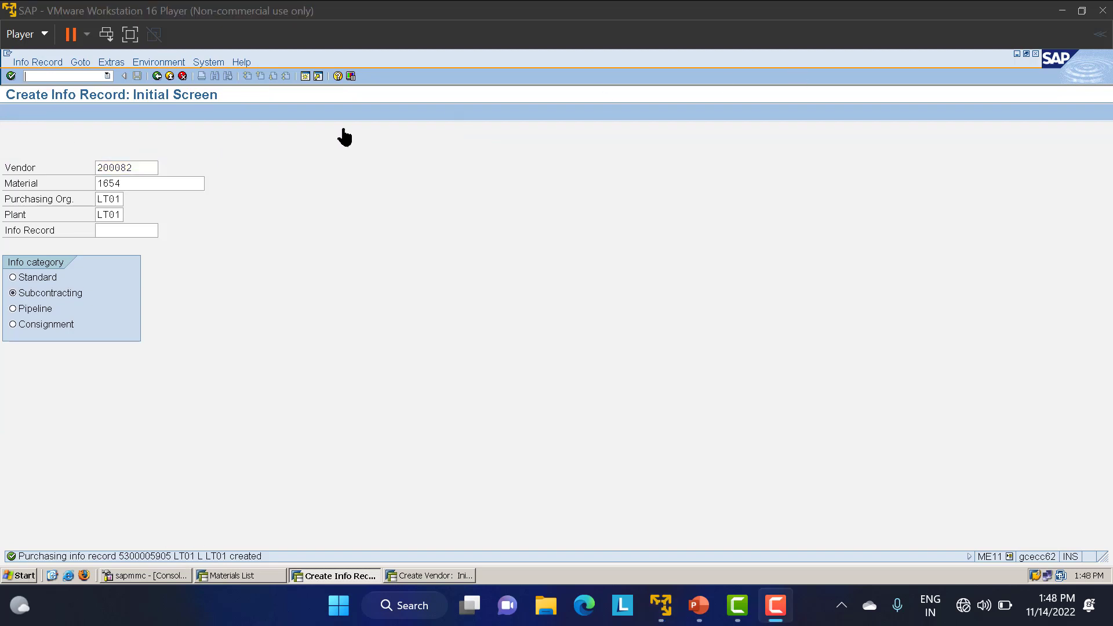
Start a material BOM through /nCS01 for material 1654 in plant LT01 with BOM usage 1 (Production)
click(66, 75)
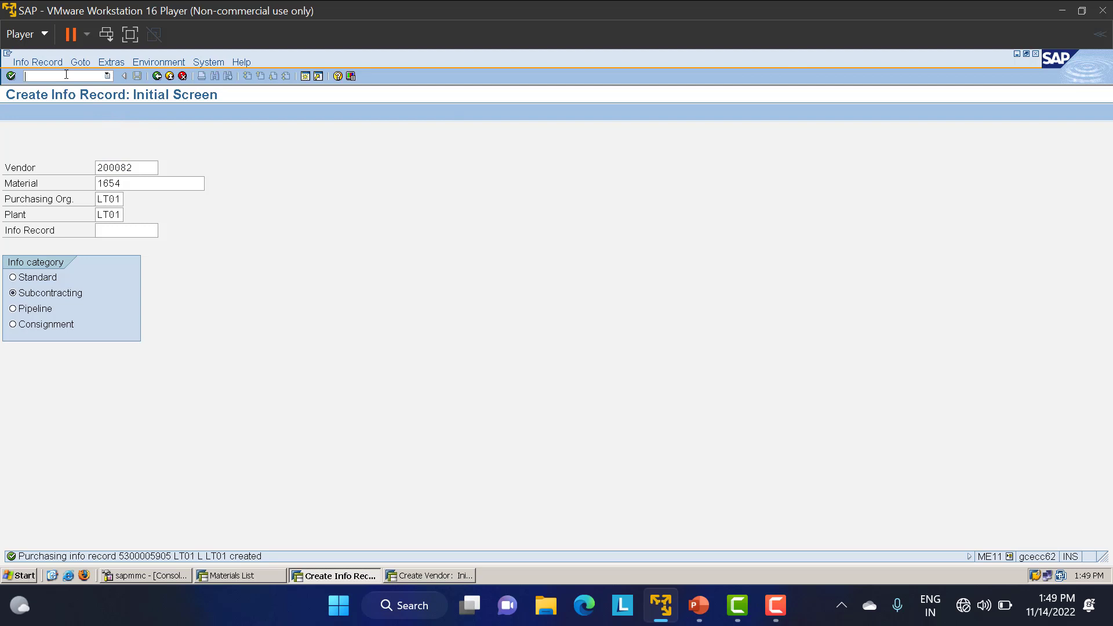
text(/NCS01)
key(Return)
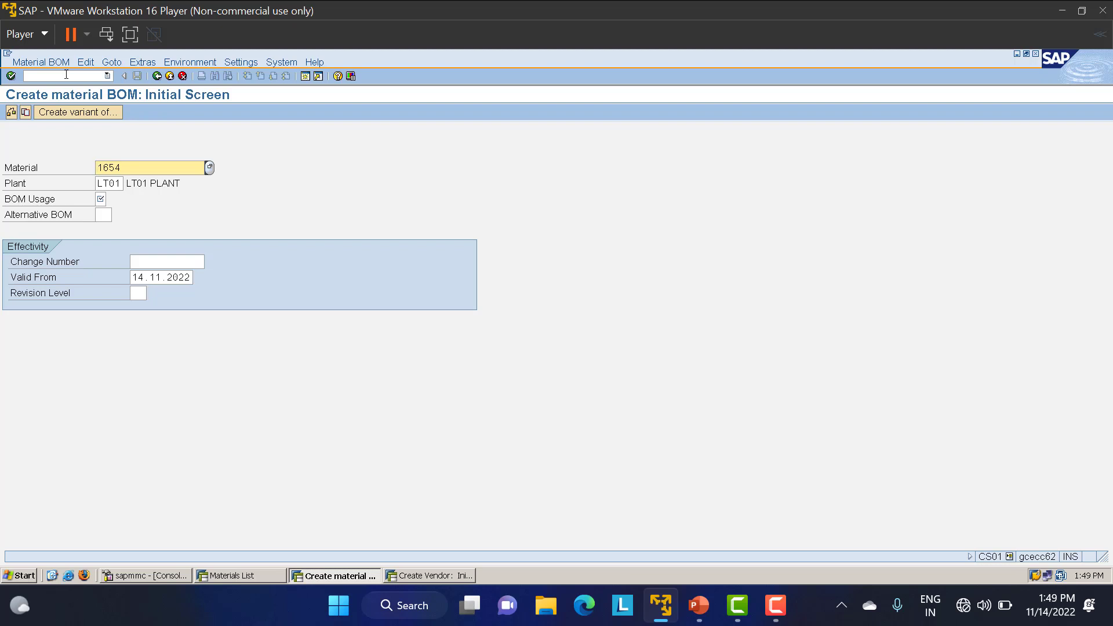
click(101, 199)
click(109, 200)
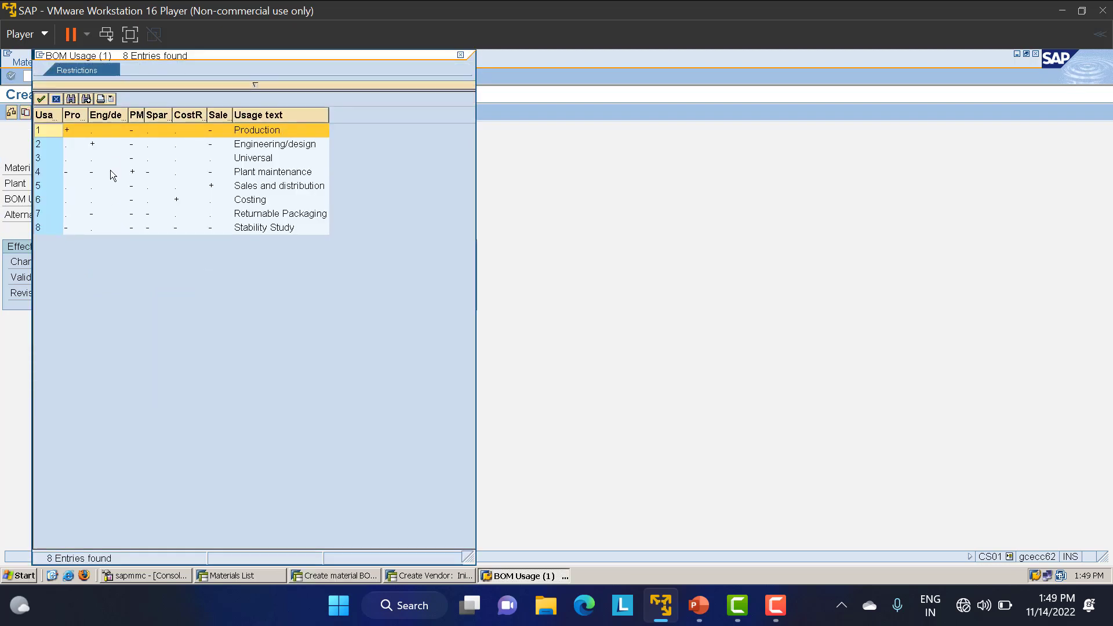
double_click(243, 129)
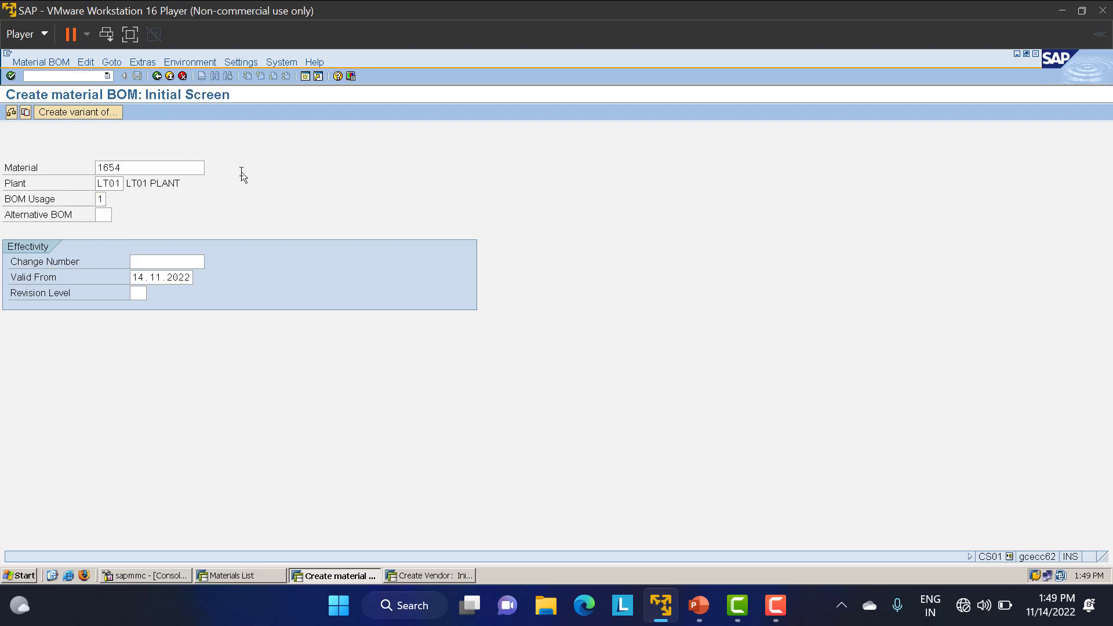
key(Return)
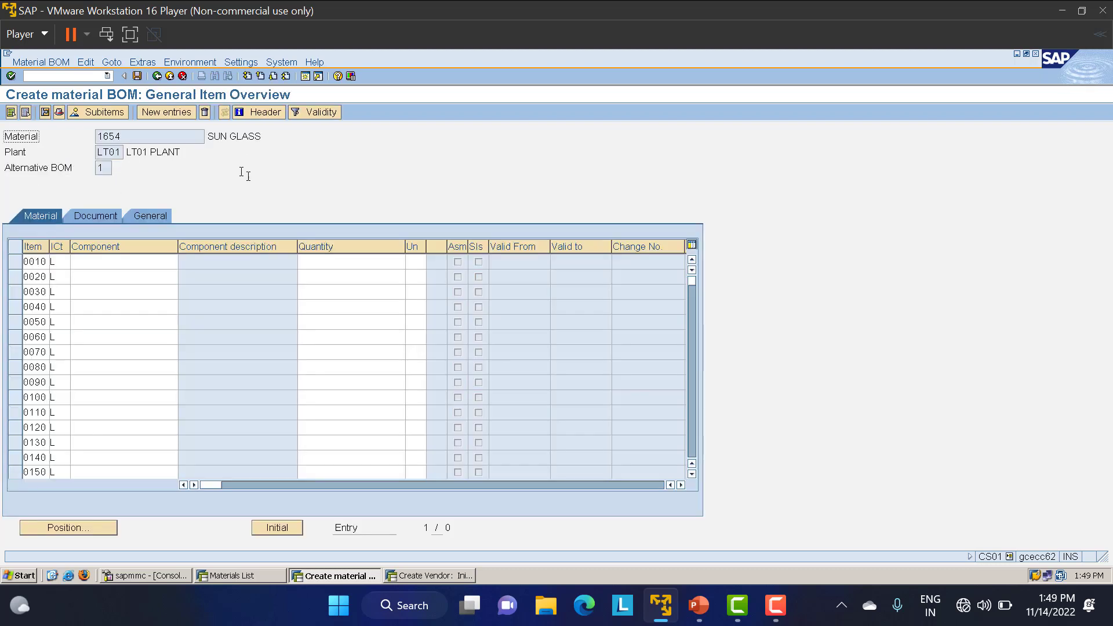
Look up the LENSE material number in the materials list and enter 500000008 as BOM item 0010 with quantity 2
click(46, 137)
click(102, 261)
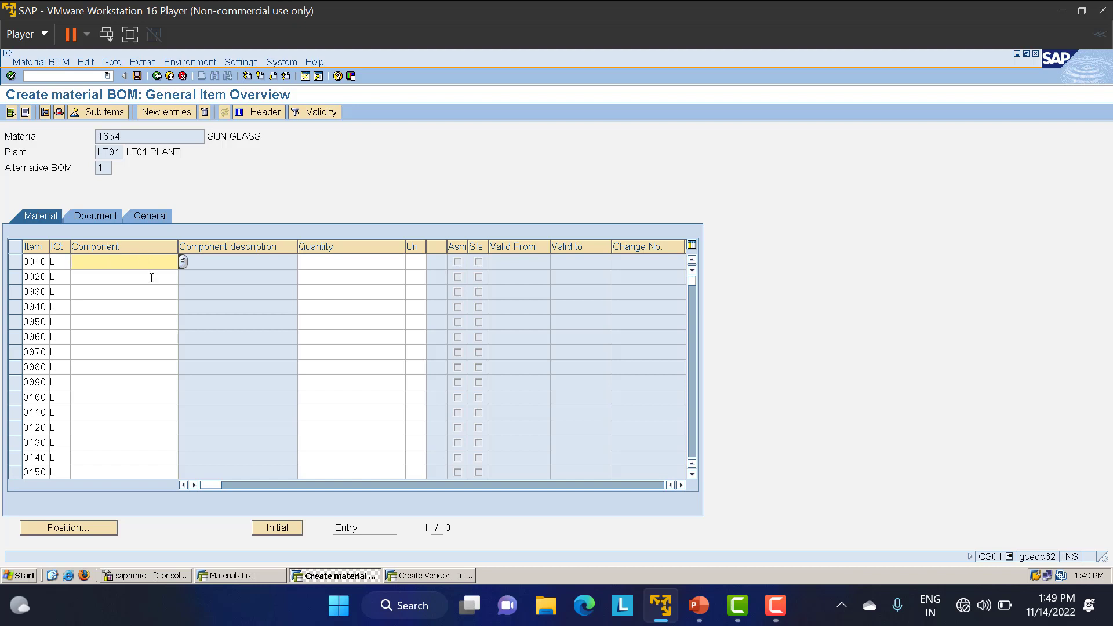
click(232, 576)
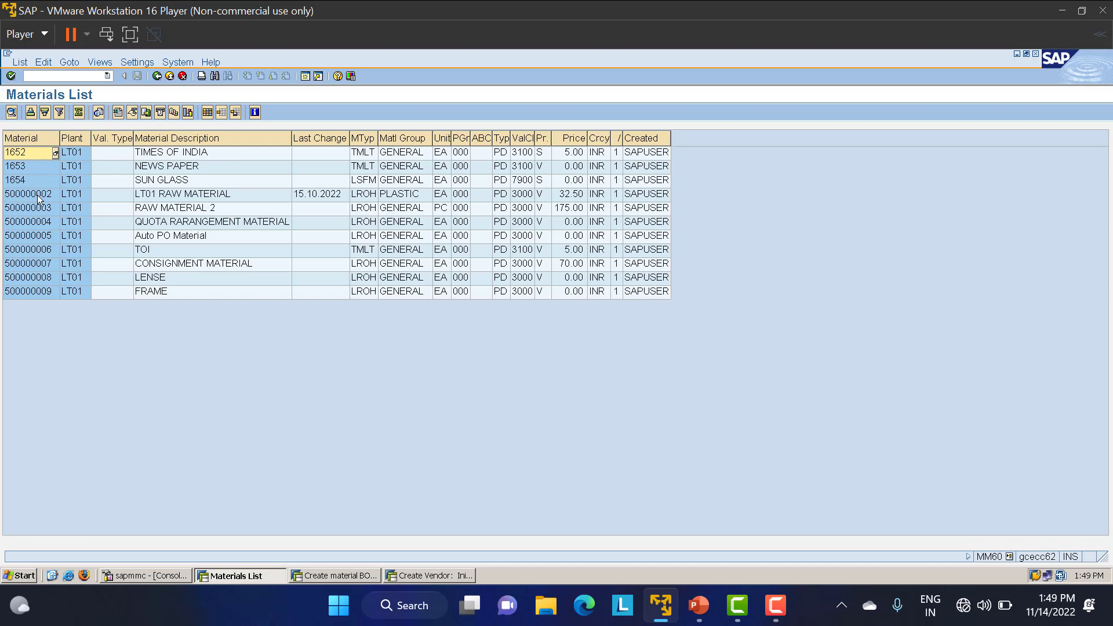
click(35, 278)
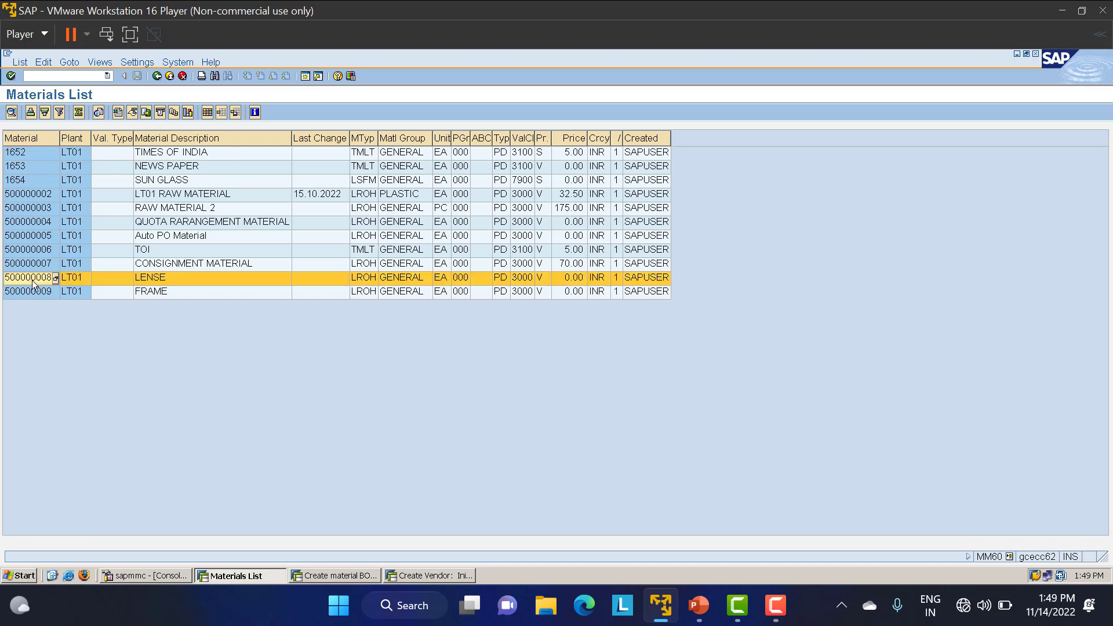
click(33, 282)
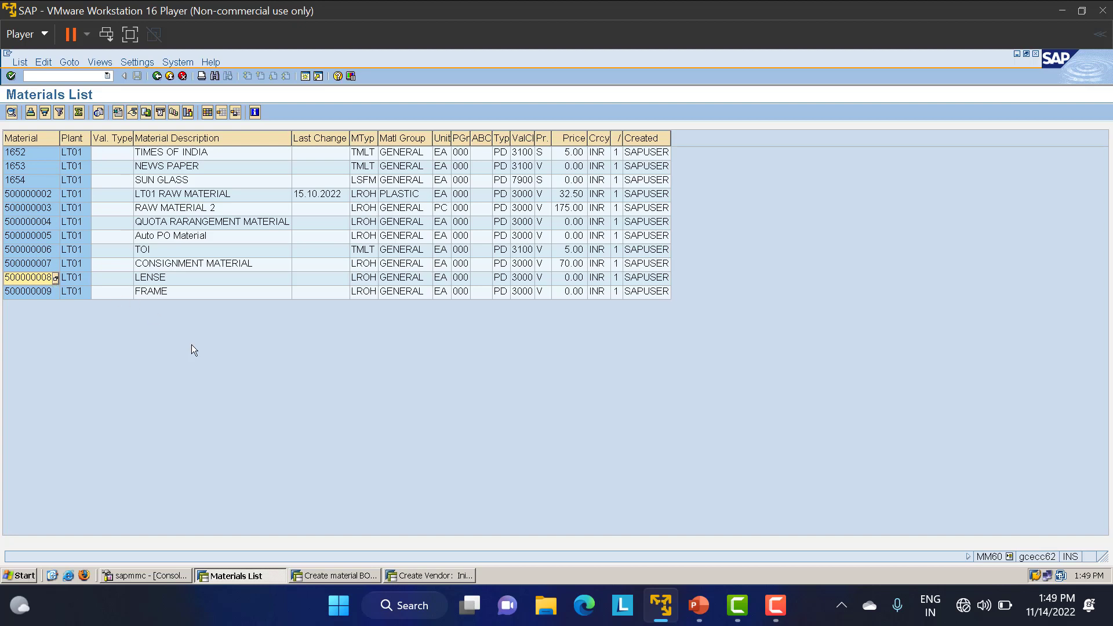
click(346, 575)
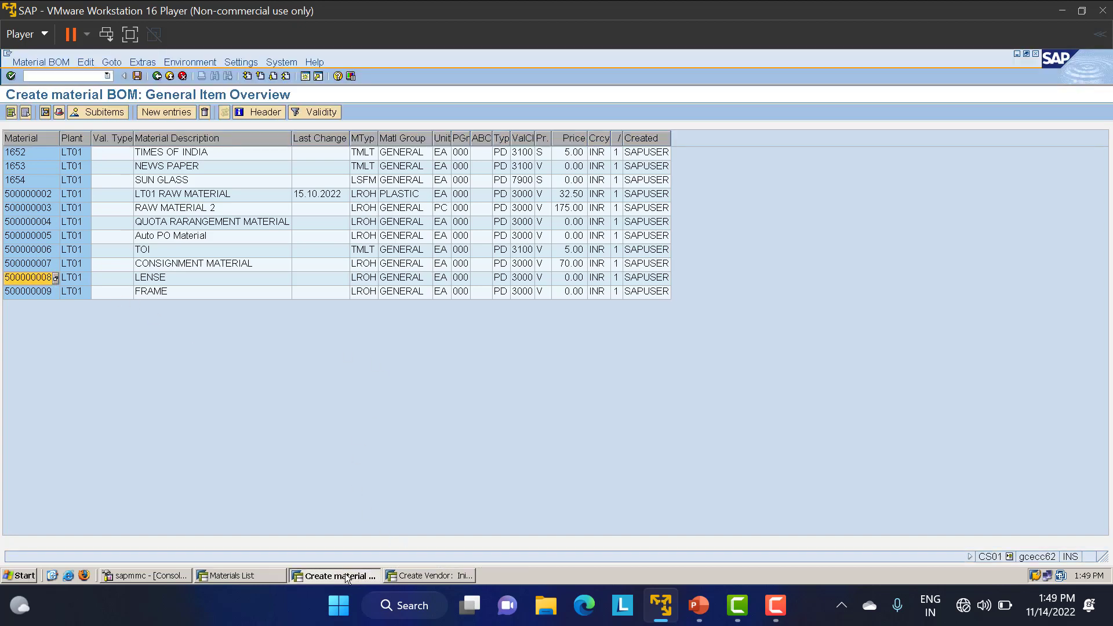
text(500000008)
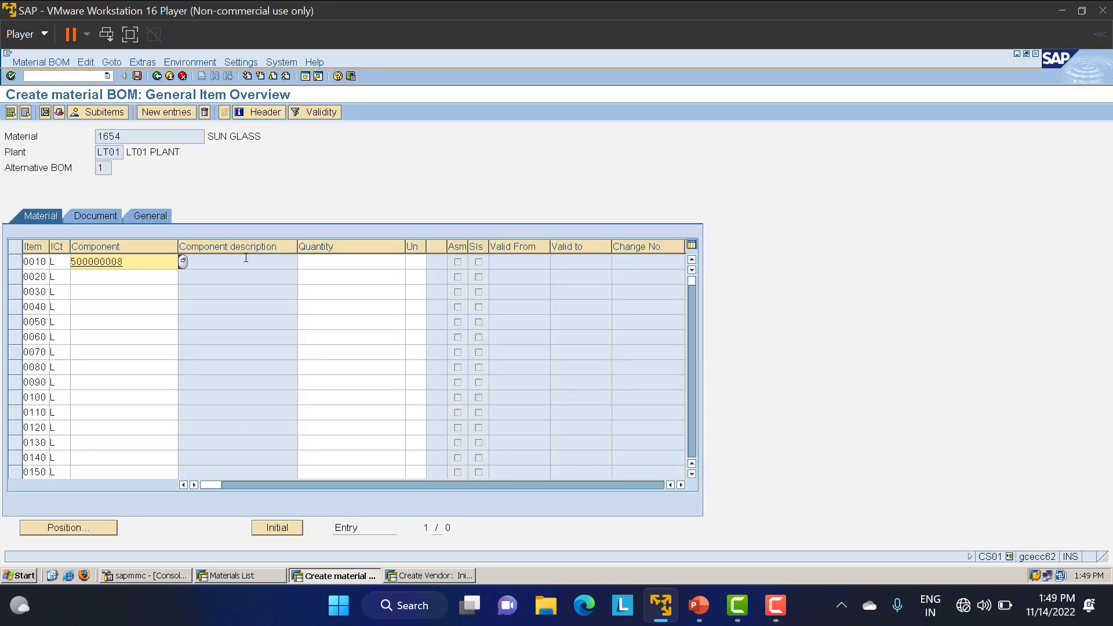
click(320, 267)
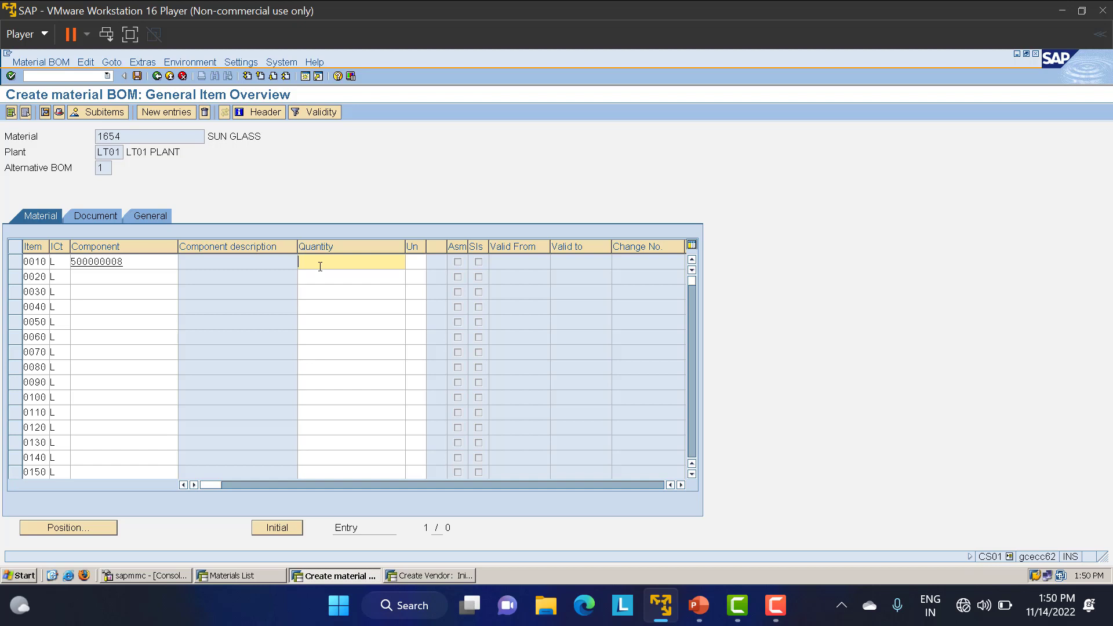
text(2)
Add component 500000009 as BOM item 0020 with quantity 1, and save the bill of materials
click(89, 278)
drag(126, 263, 2, 273)
key(ctrl+c)
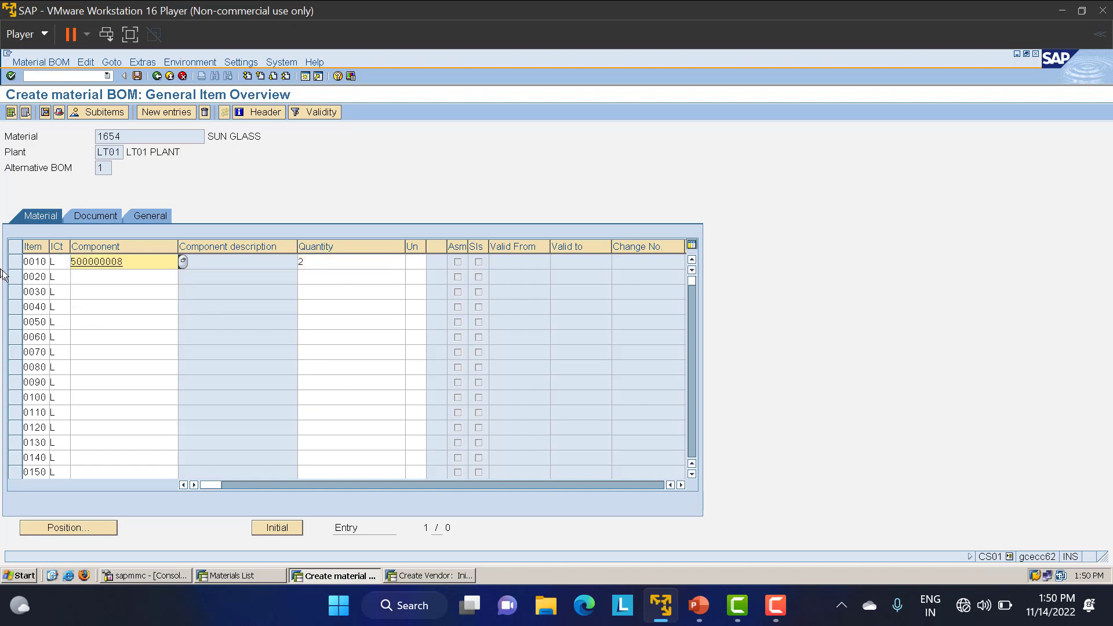
click(88, 280)
key(ctrl+v)
key(BackSpace)
text(9)
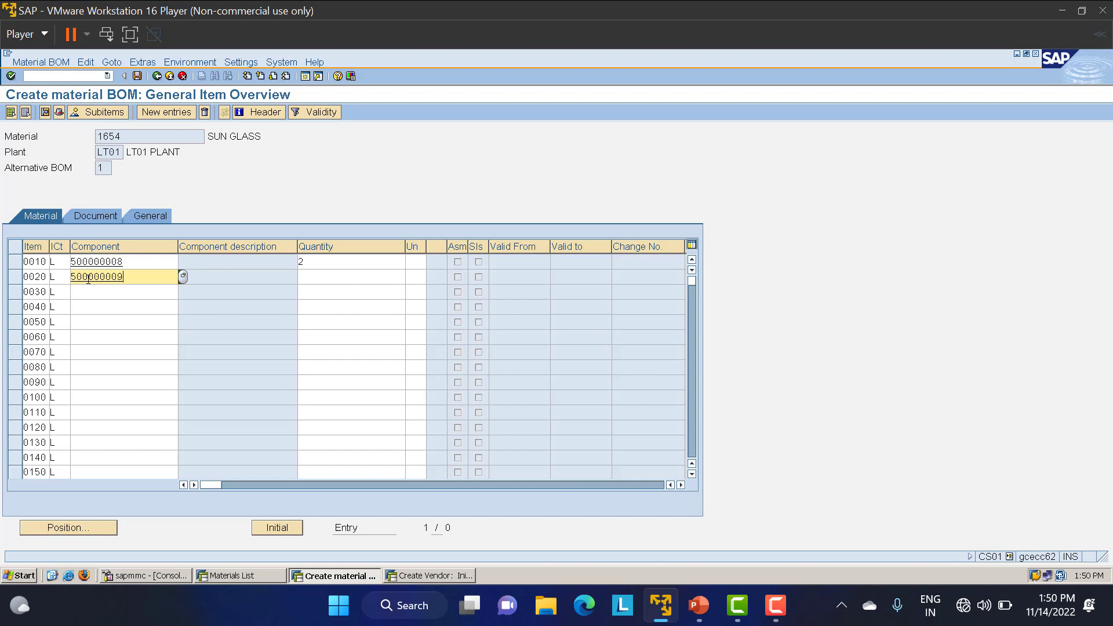
click(311, 277)
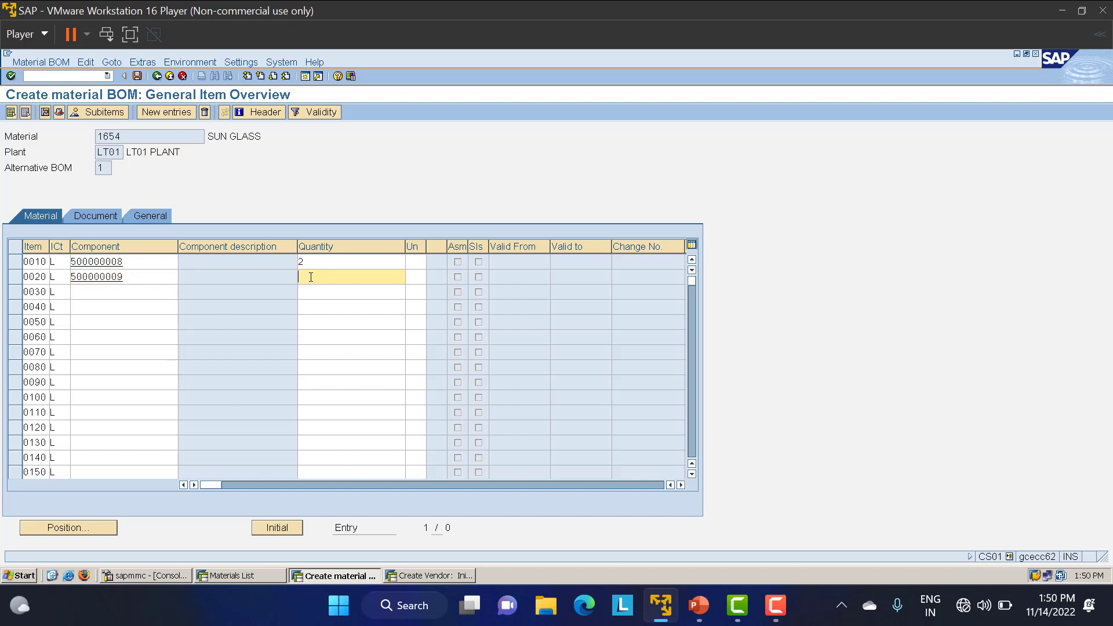
text(1)
key(Return)
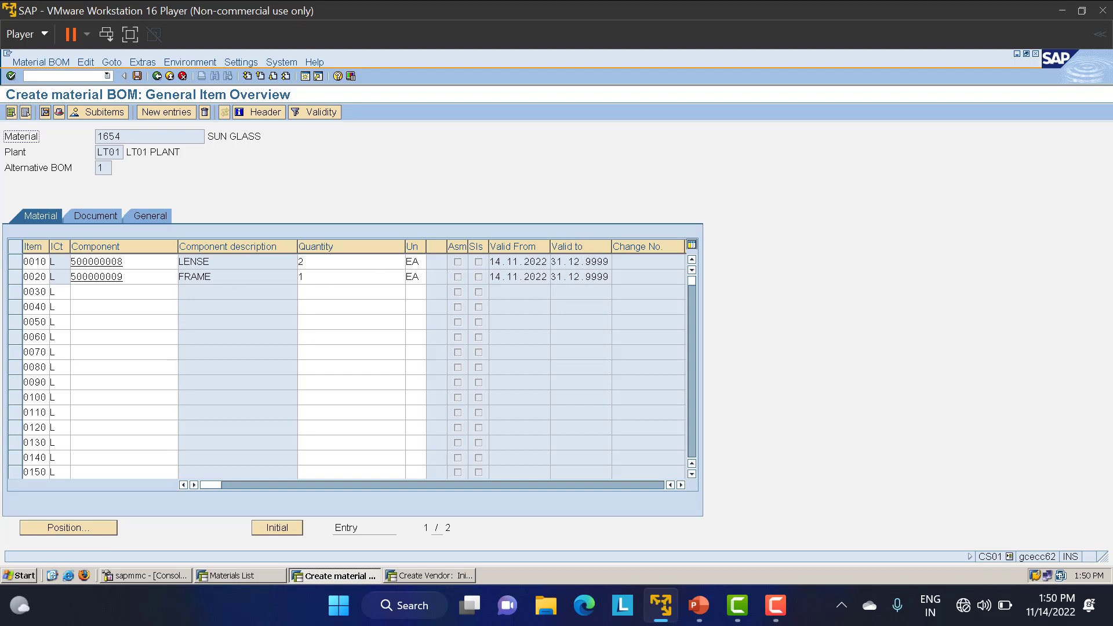
click(137, 76)
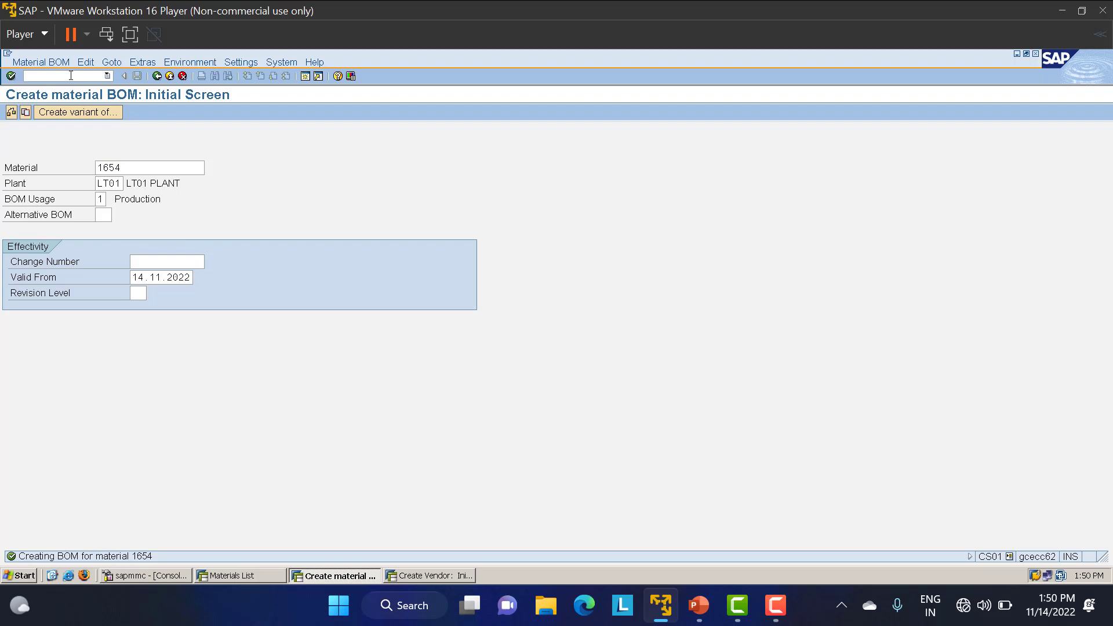
Start a purchase order through transaction ME21N, enter the subcontracting vendor's number and expand the order header
text(NME21N)
key(Return)
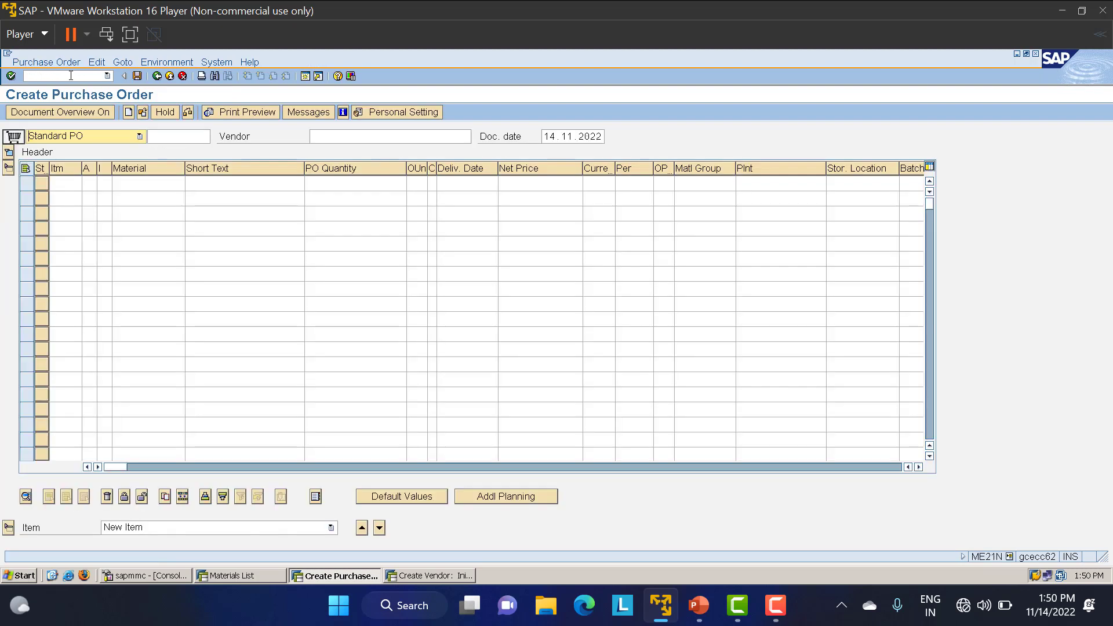
click(339, 141)
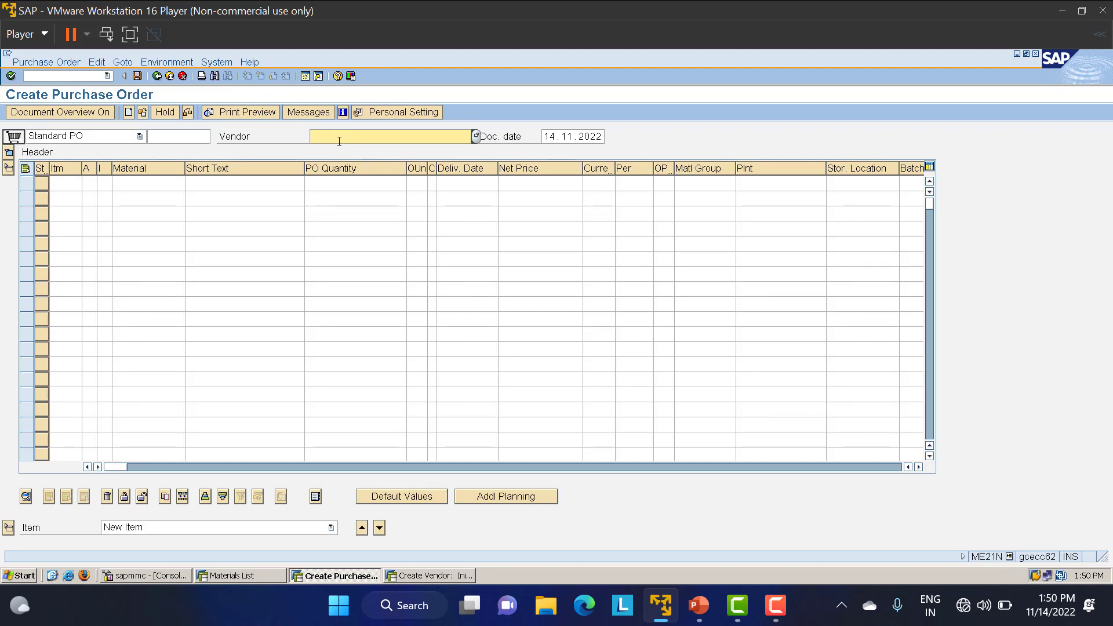
text(2000)
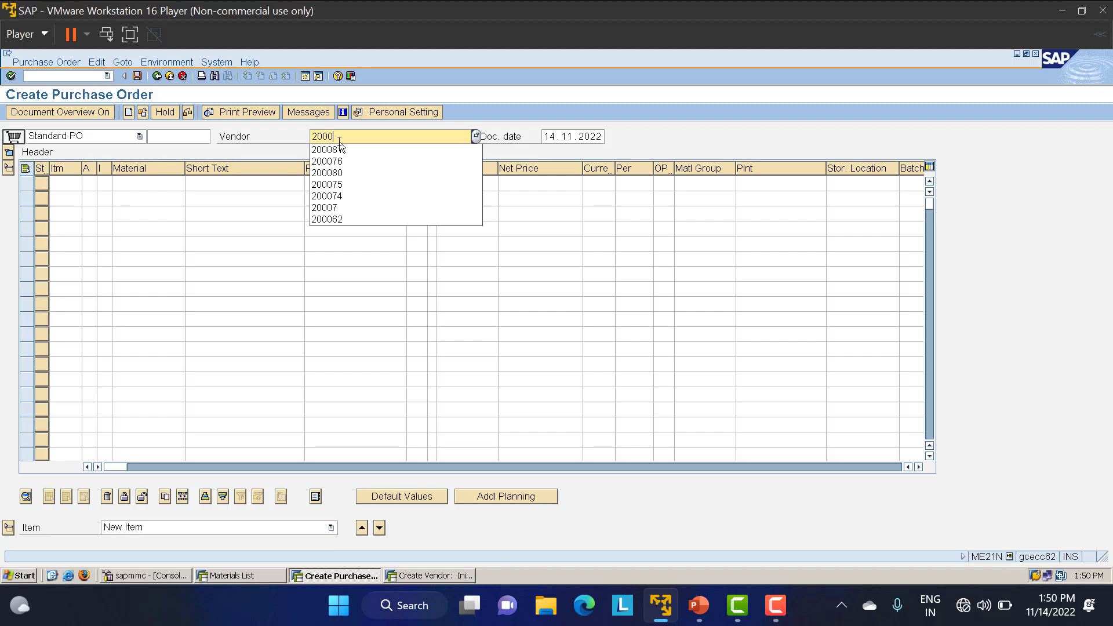
text(82)
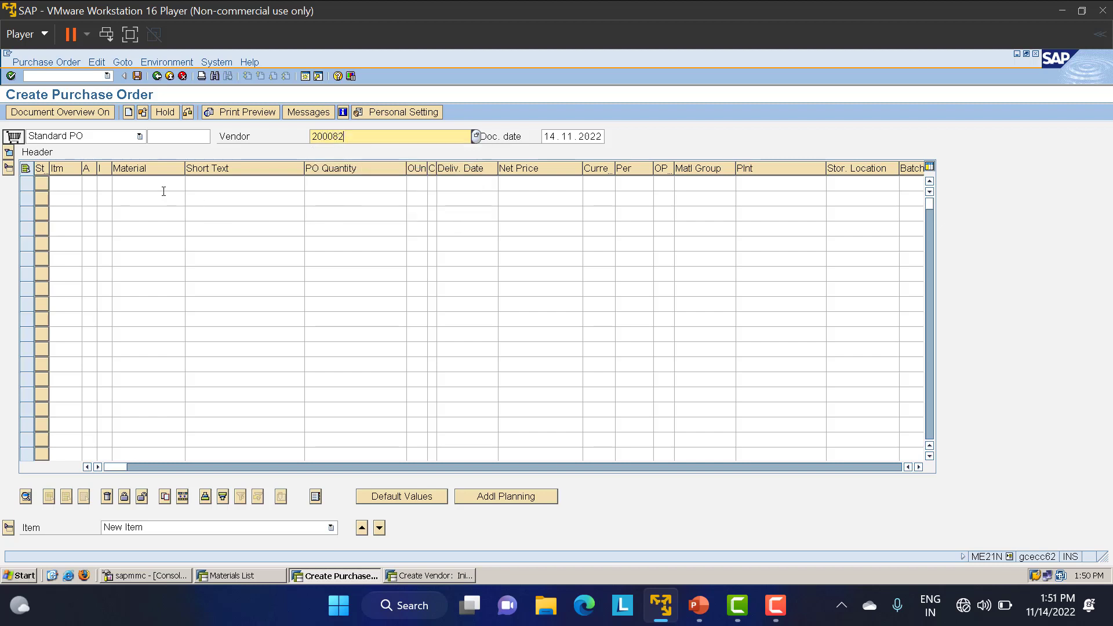
click(10, 152)
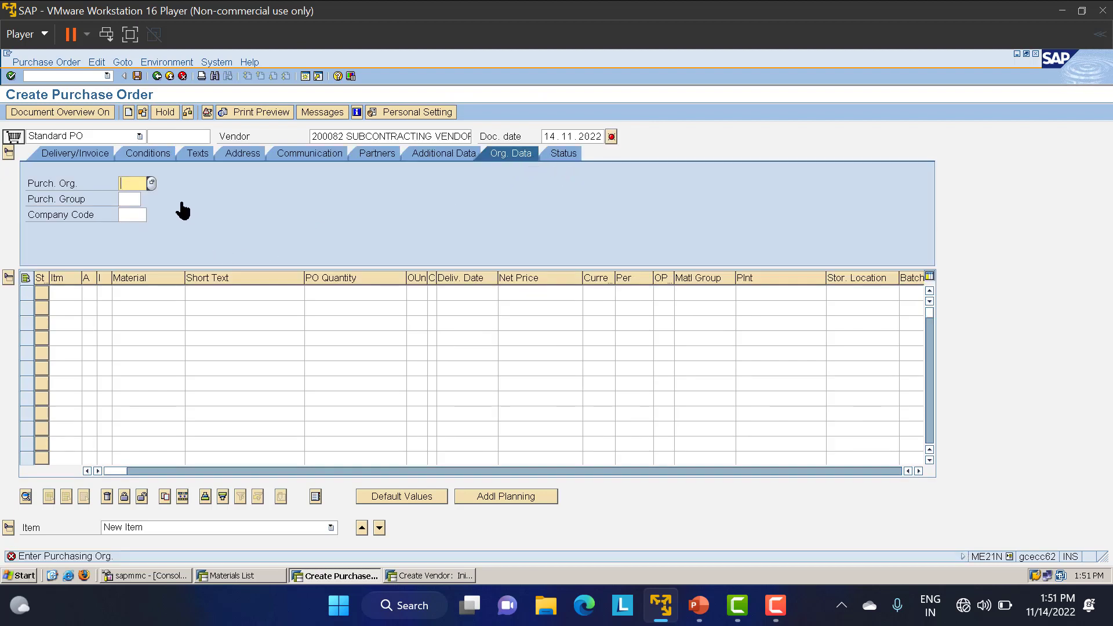
Set the order's purchasing organization to LT01, purchasing group to 000 and company code to LT01
click(136, 183)
key(Down)
key(Return)
key(Tab)
key(Down)
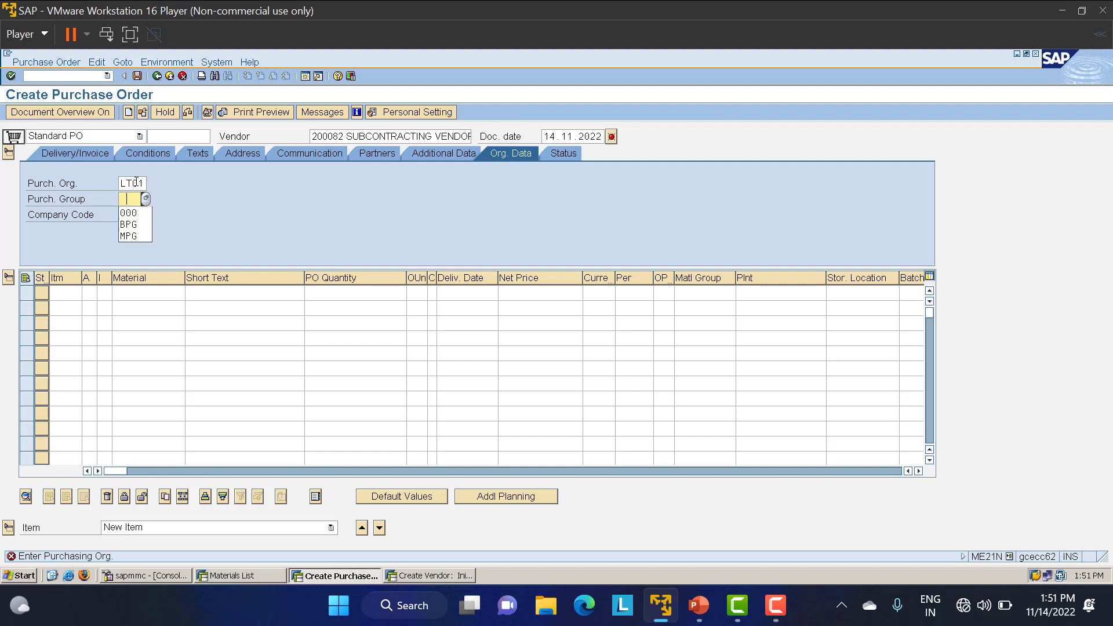
key(Down)
key(Return)
key(Tab)
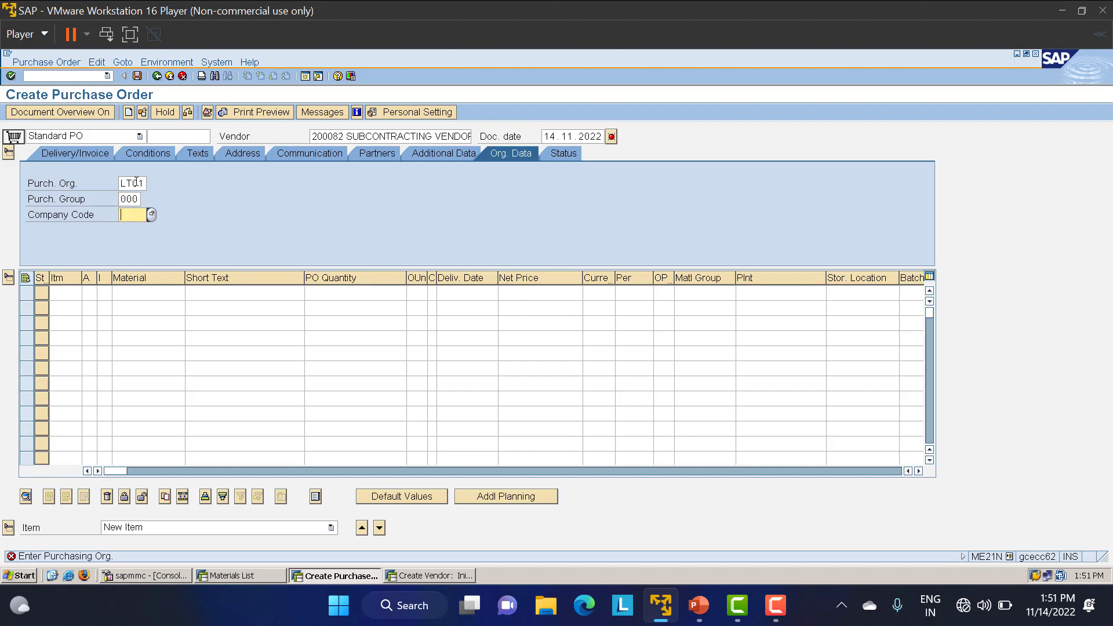
key(Down)
key(Down)
key(Return)
Enter an order item for material 1654 with plant LT01, storage location LT01 and item category L (Subcontracting)
click(130, 292)
text(1654)
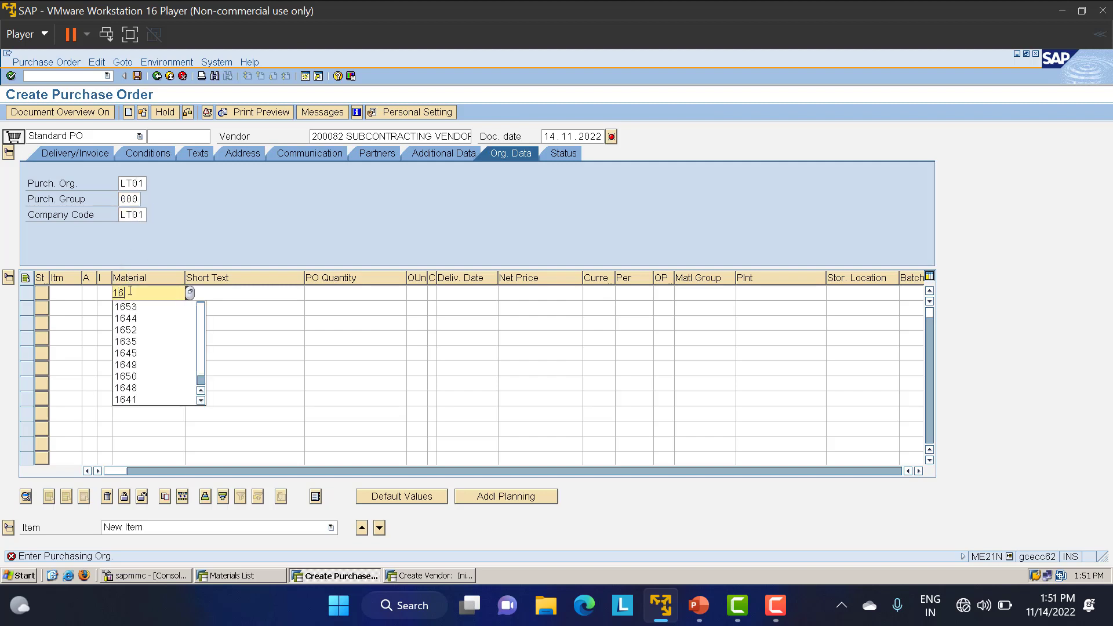
click(800, 295)
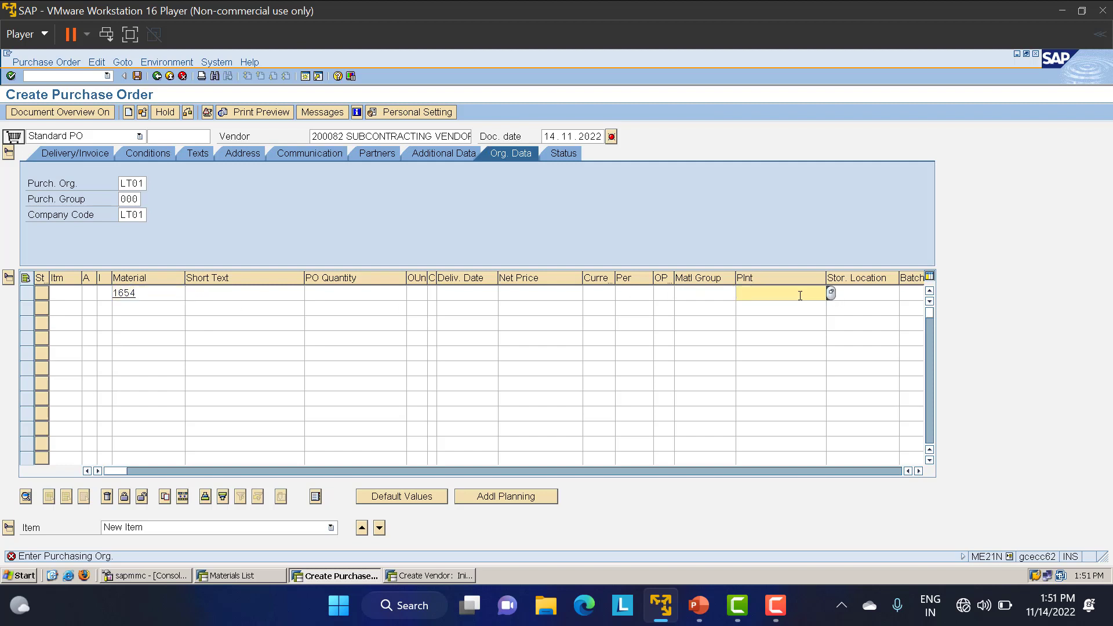
text(LT01)
key(Tab)
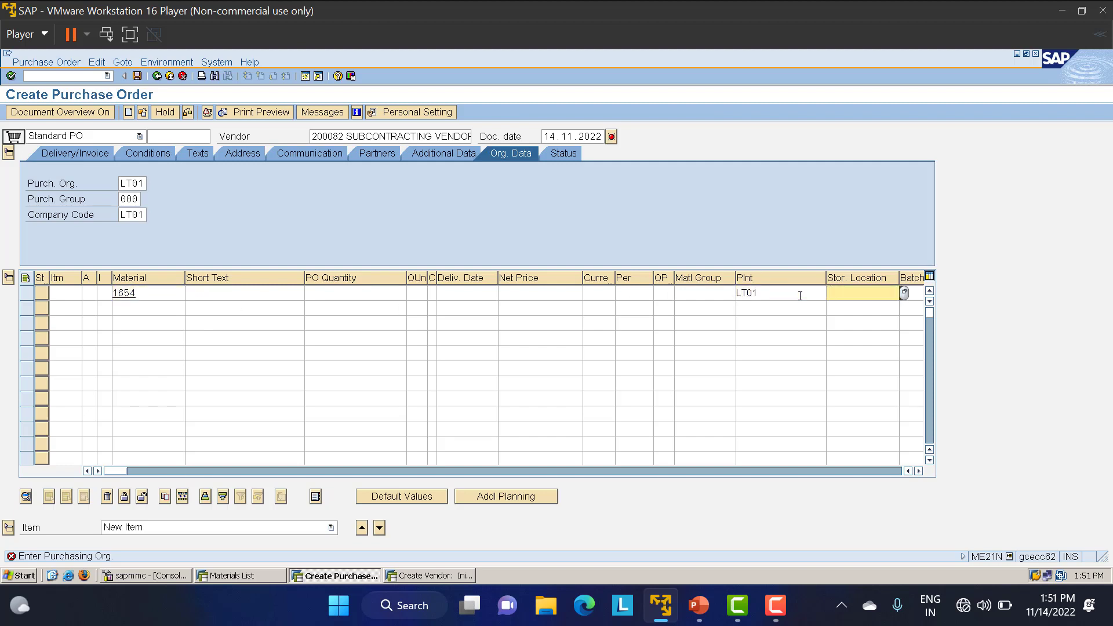
text(LT01)
click(103, 293)
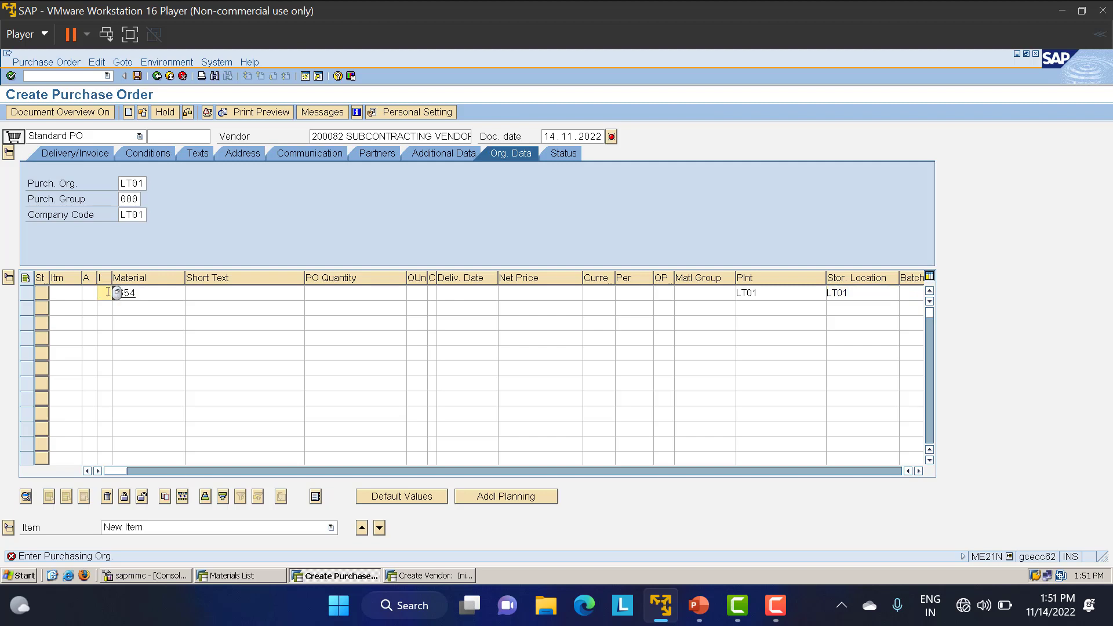
click(117, 292)
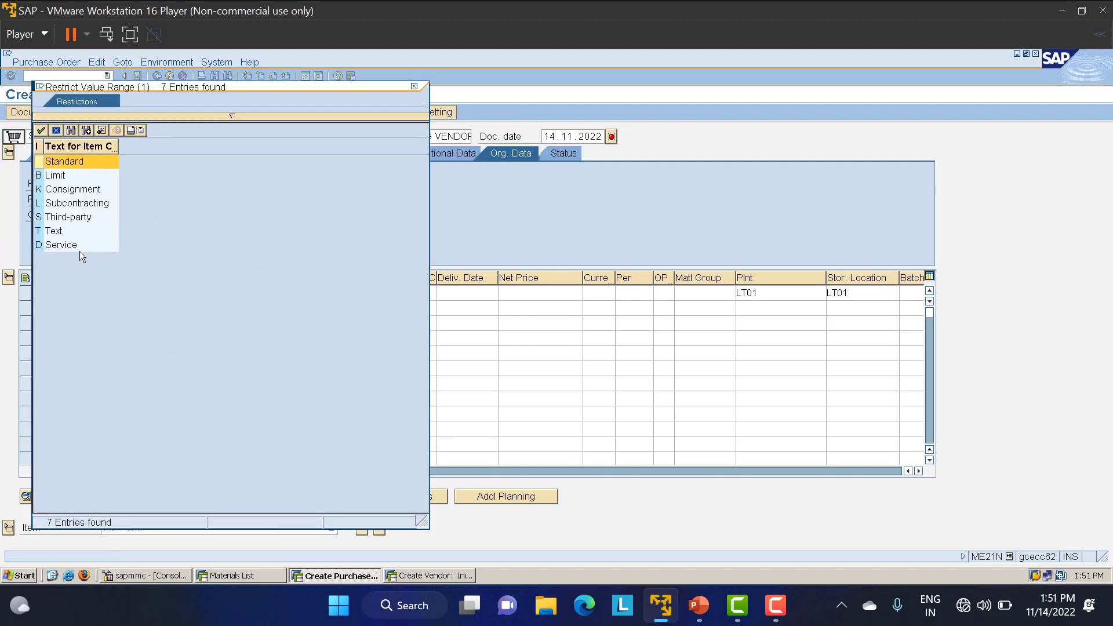
double_click(71, 204)
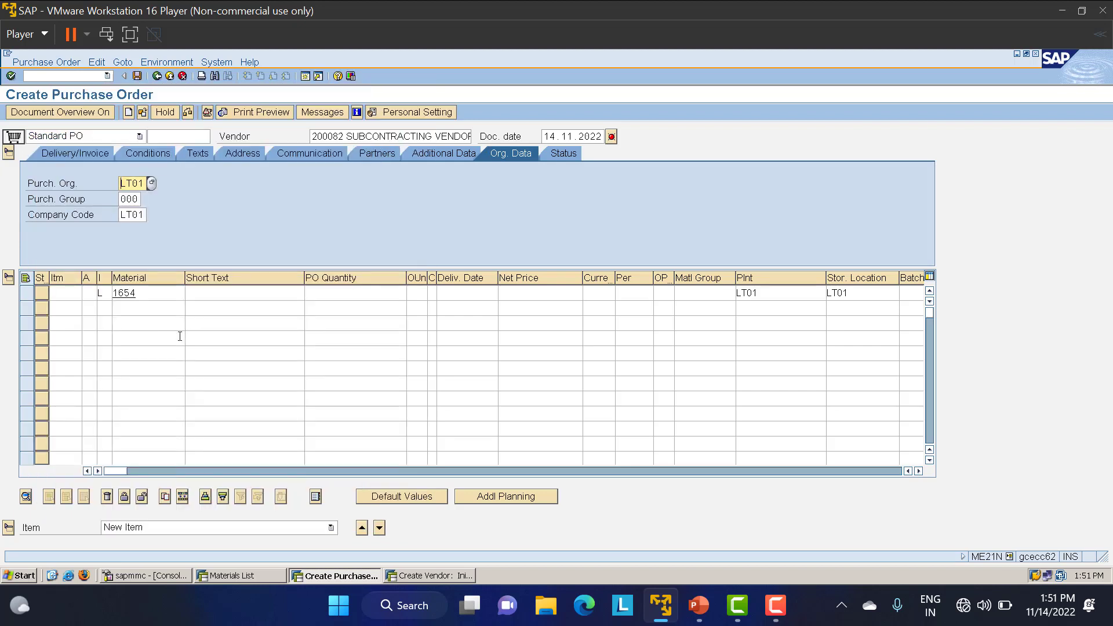
Set the SUN GLASS item's PO quantity to 100 and display its subcontracting components
key(Return)
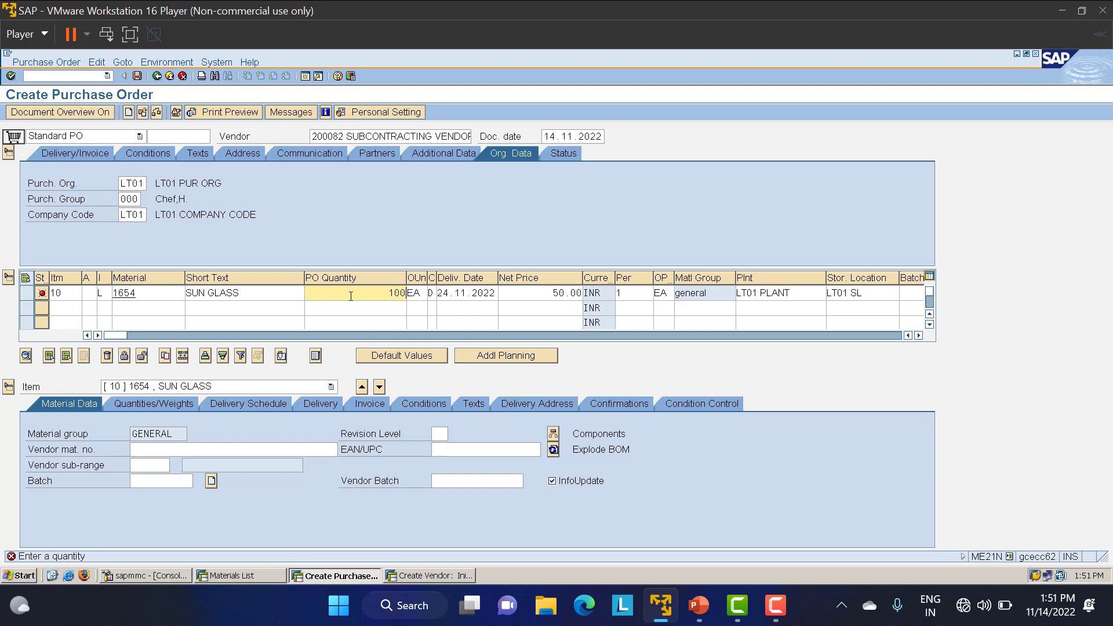
key(Return)
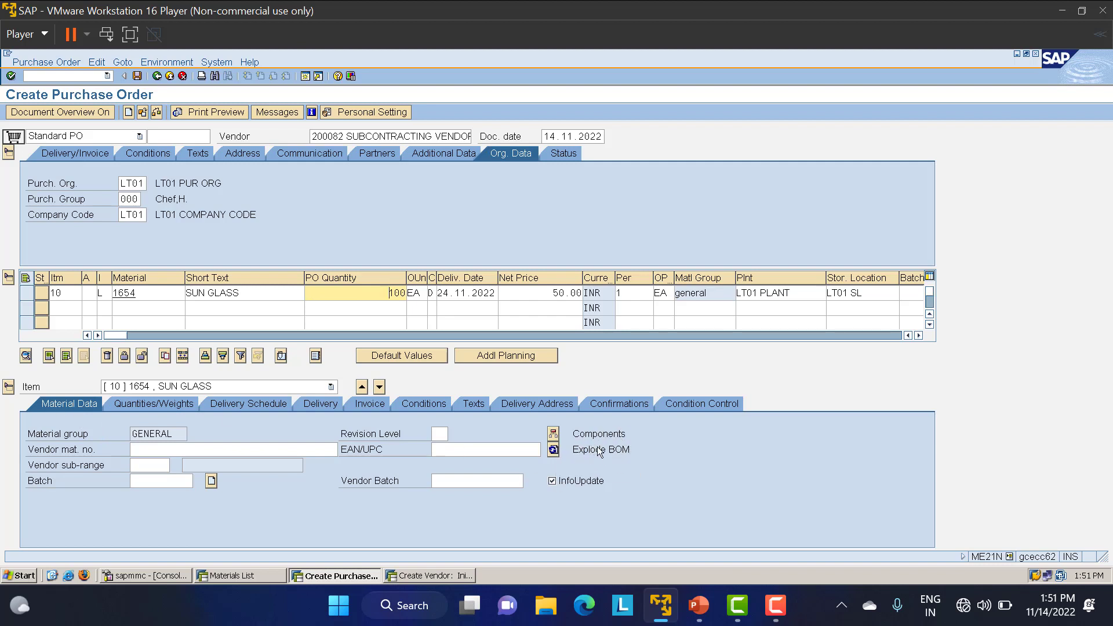
click(552, 434)
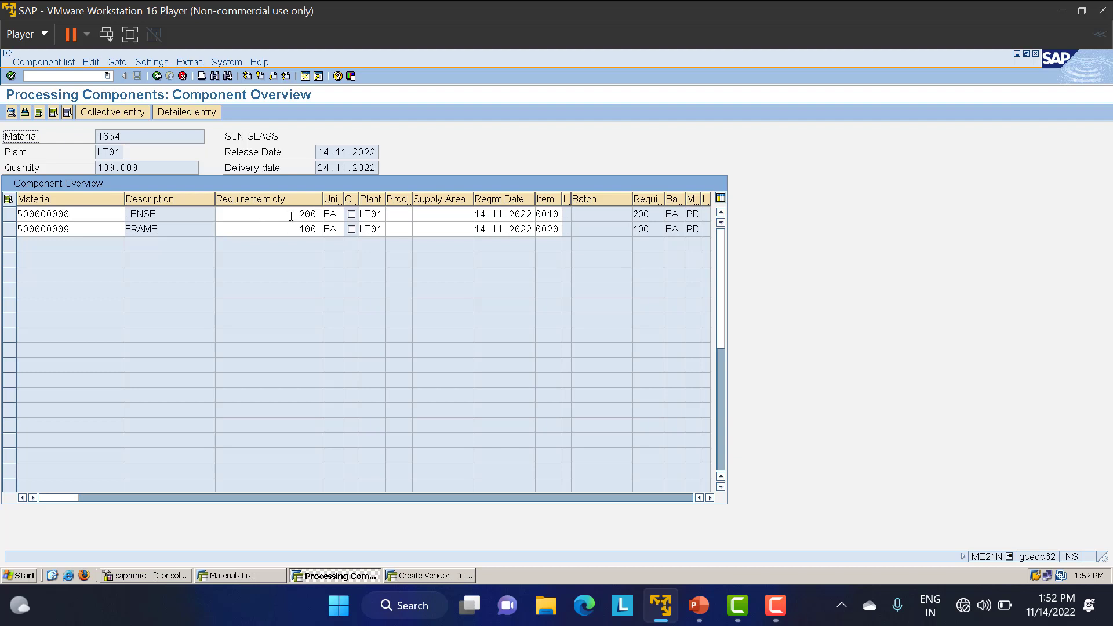
In the vendor creation session, run /NMMBE and display the stock overview of material 500000008 for plant and storage location LT01
click(429, 576)
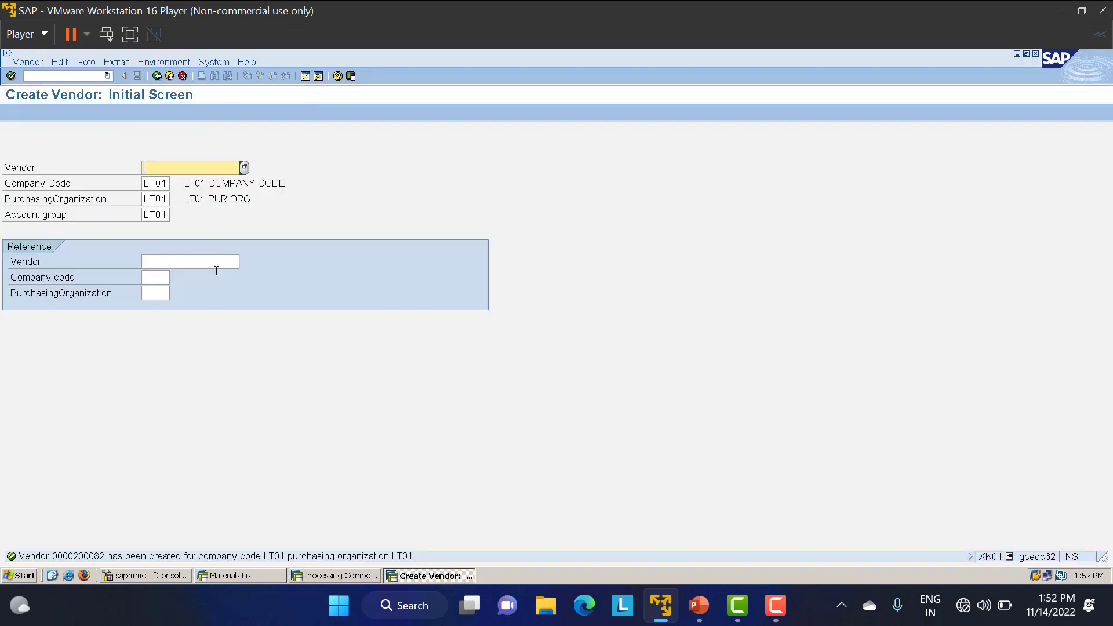
click(66, 75)
text(/)
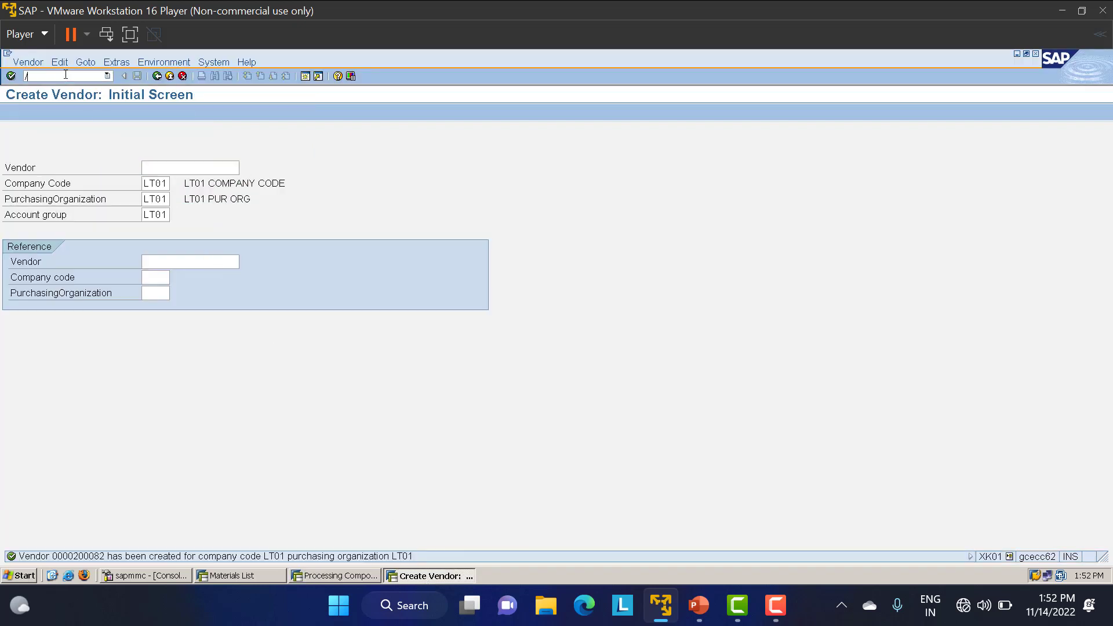
text(NMMBE)
key(Return)
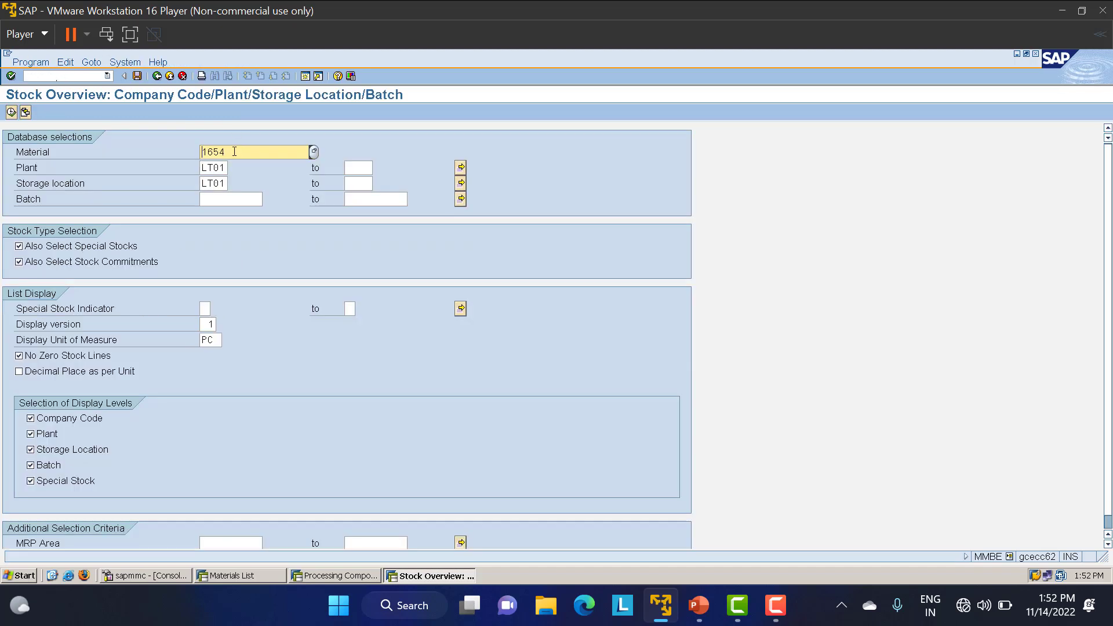
drag(235, 152, 121, 154)
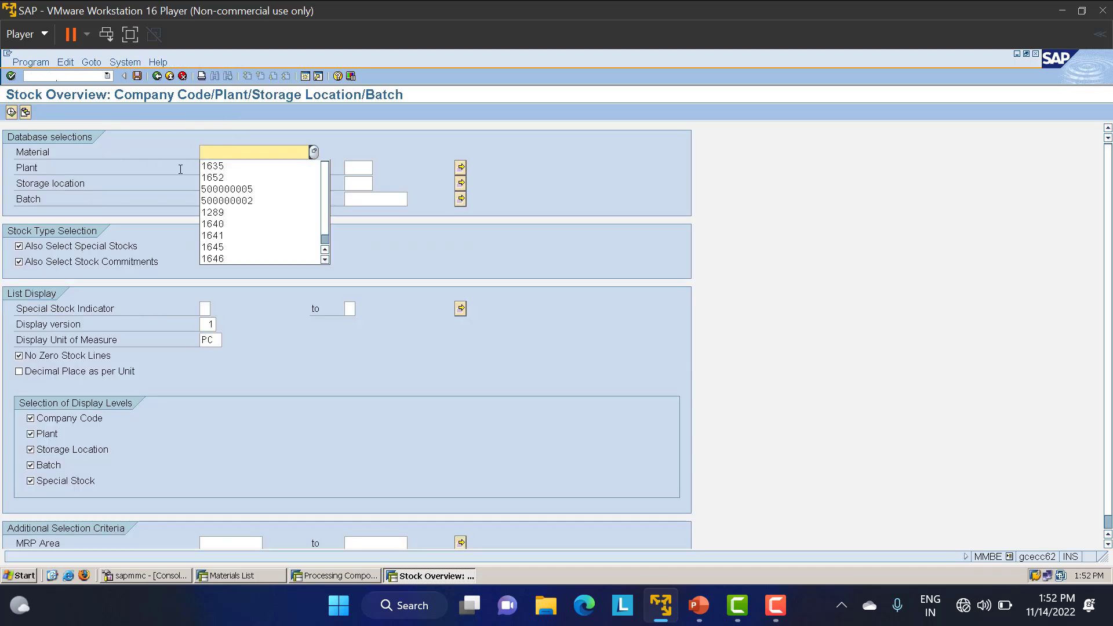
click(229, 189)
key(BackSpace)
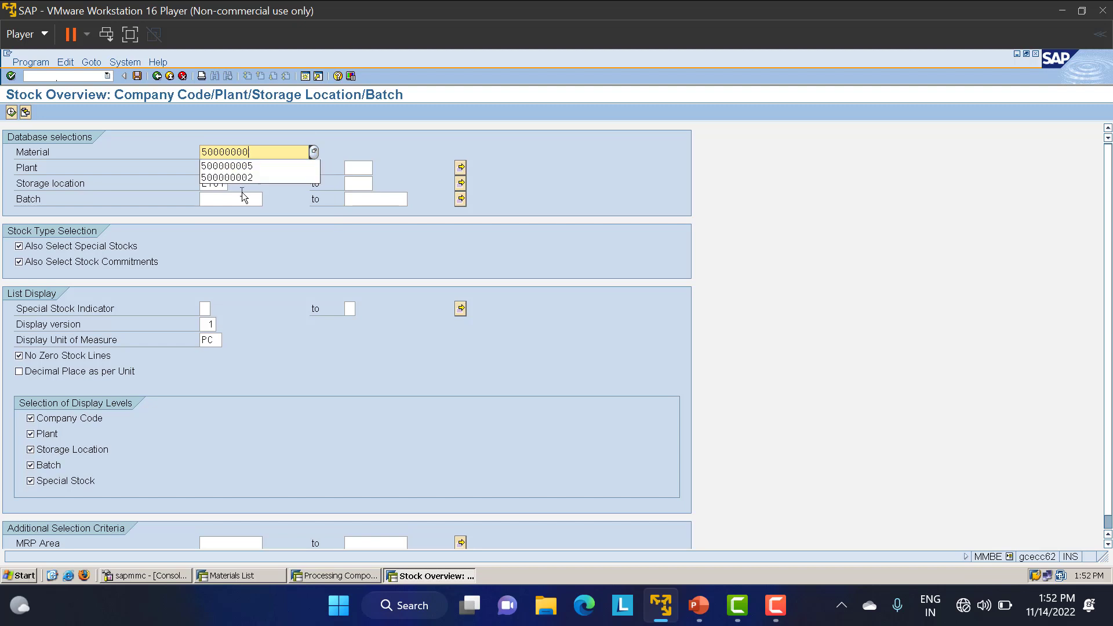
text(8)
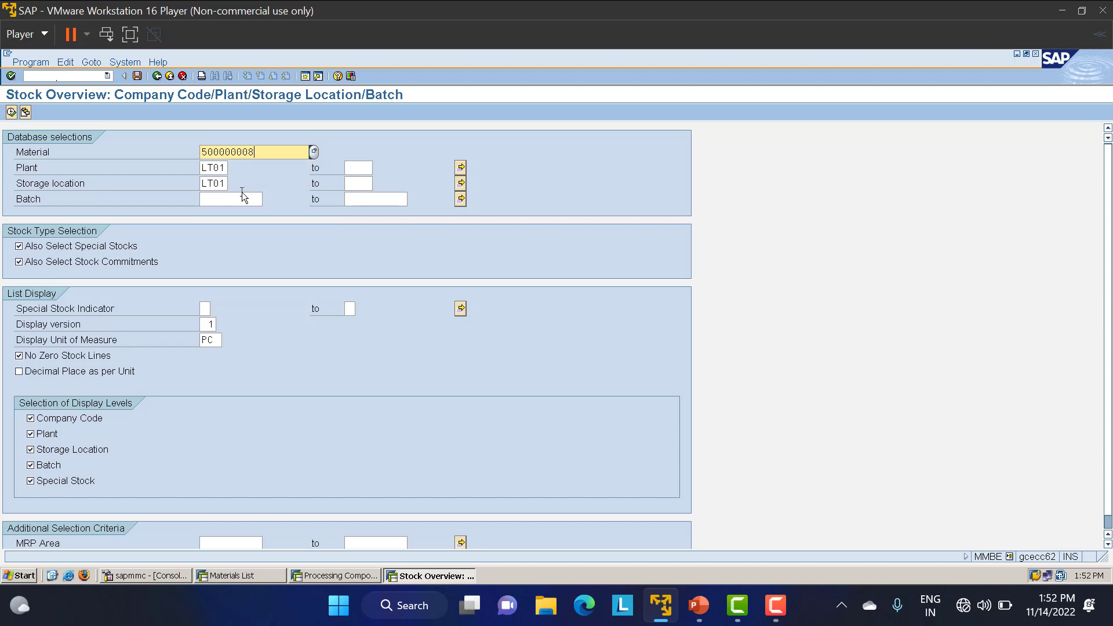
click(10, 111)
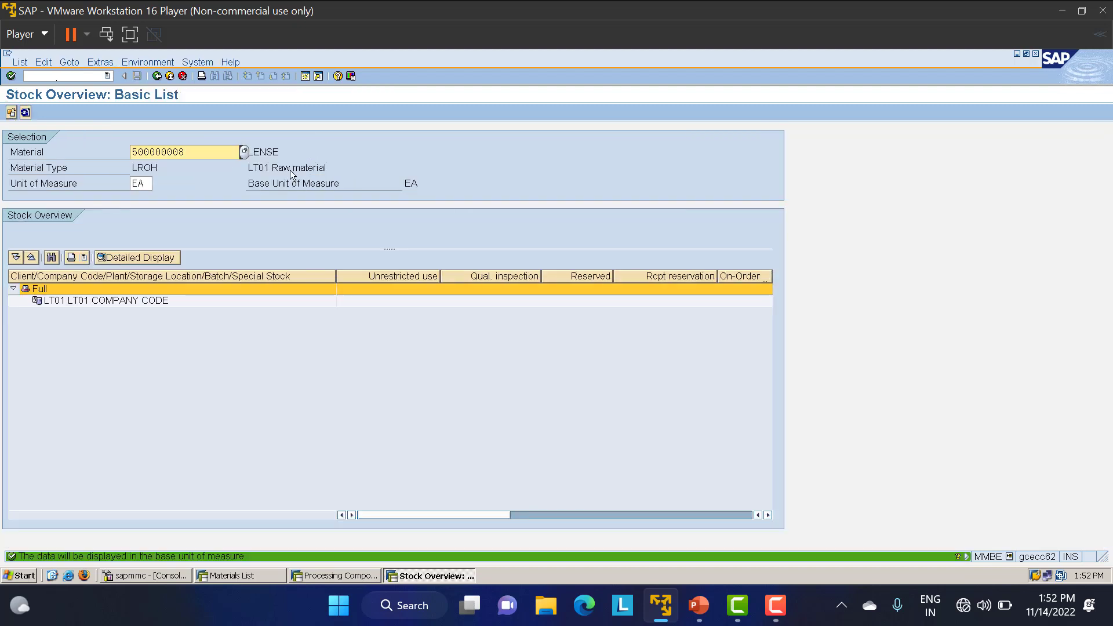
Leave the stock list and run transaction MB1C in a new session to enter other goods receipts
click(157, 77)
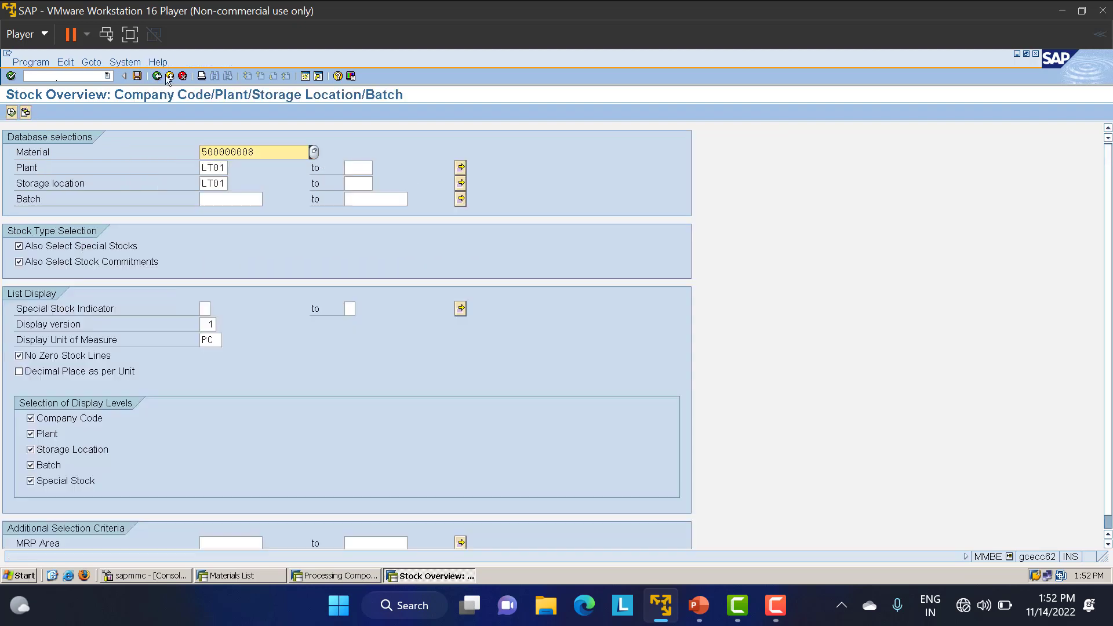
click(306, 78)
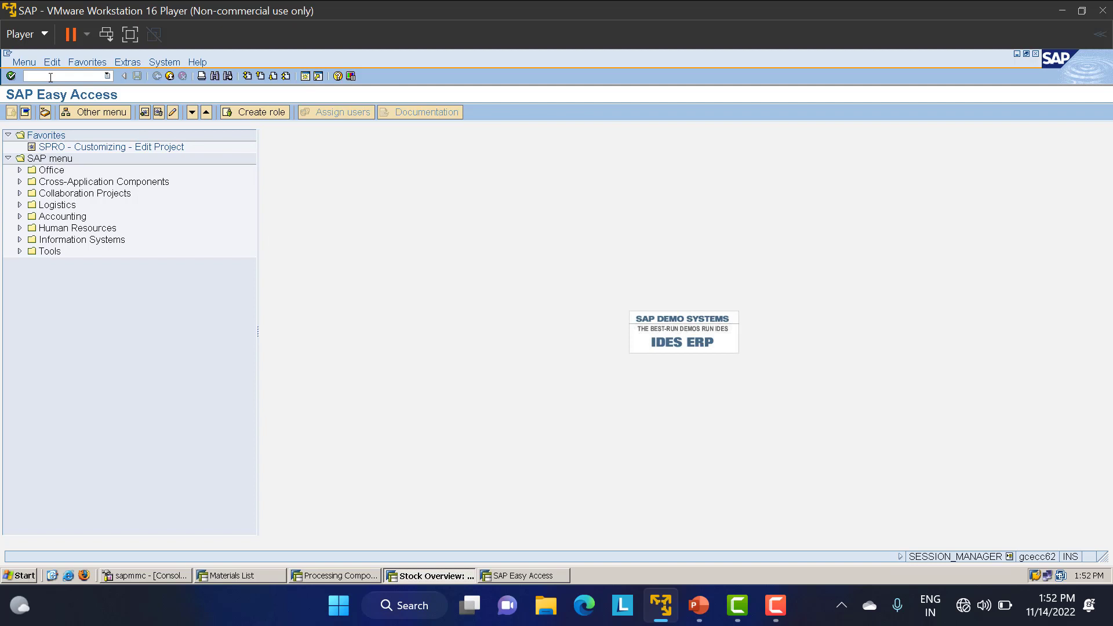
text(MB1C)
key(Return)
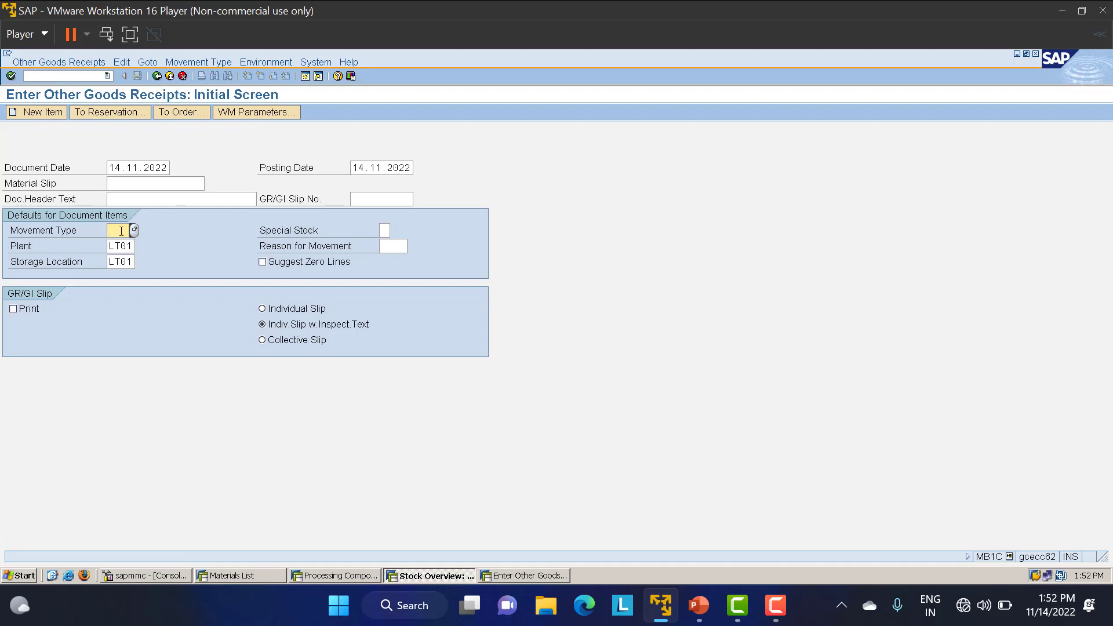
Choose movement type 561 for the initial entry of stock balances into unrestricted use and proceed to the item list
click(134, 230)
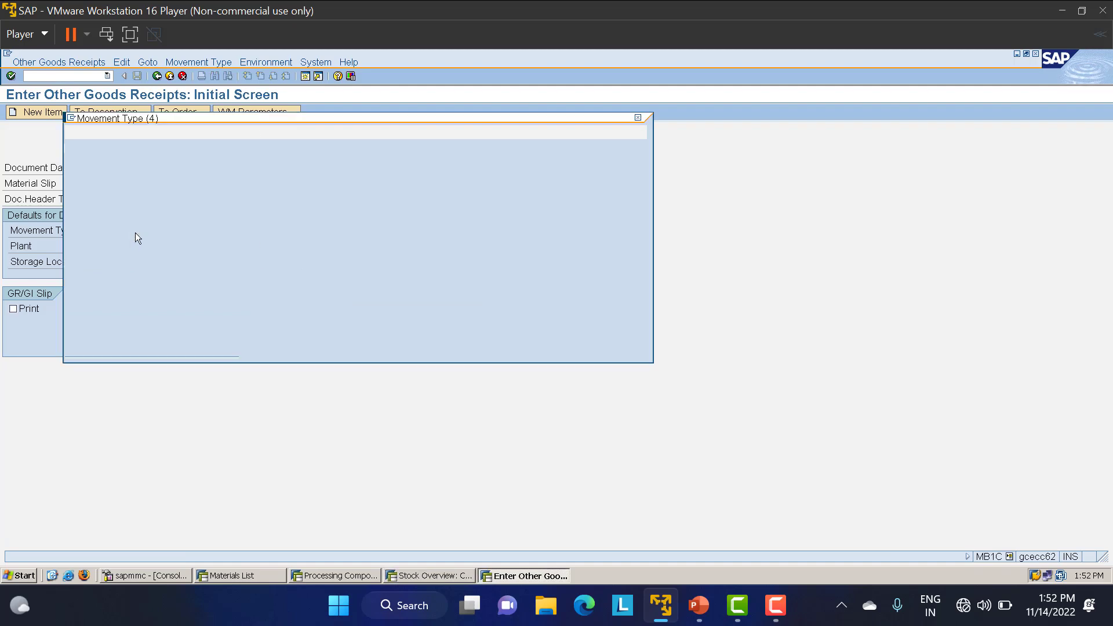
scroll(188, 428, down, 5)
scroll(188, 427, down, 8)
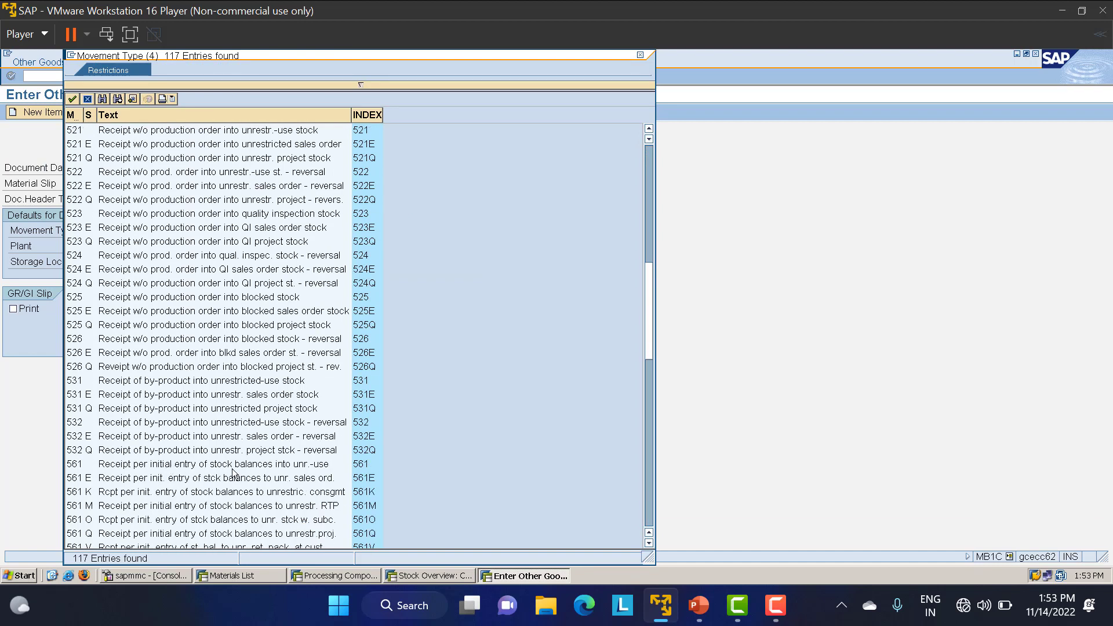
double_click(252, 465)
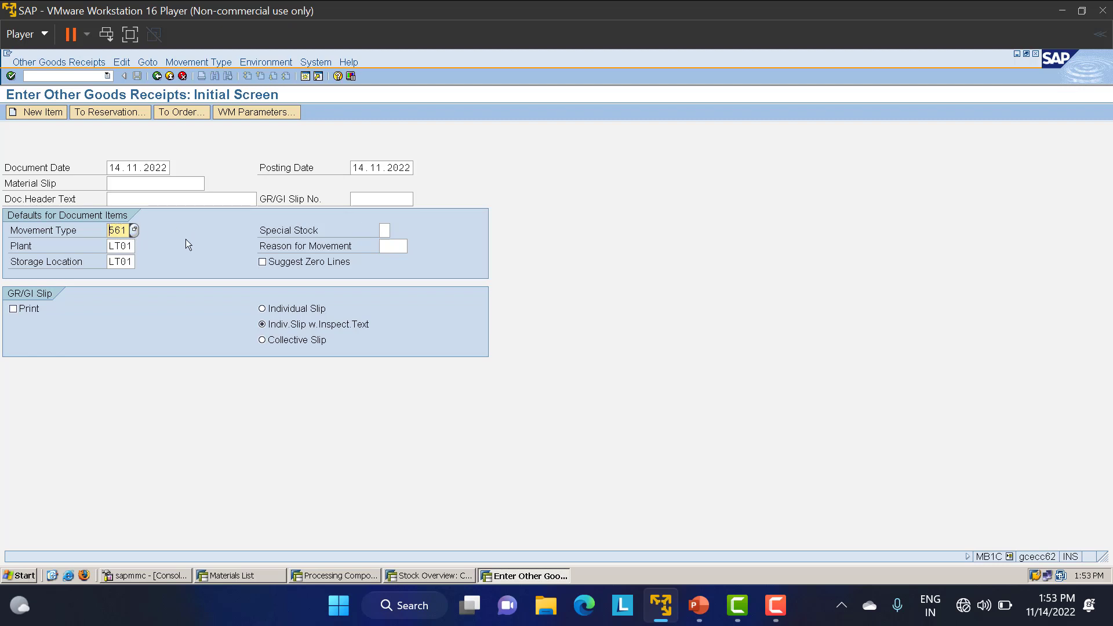
key(Return)
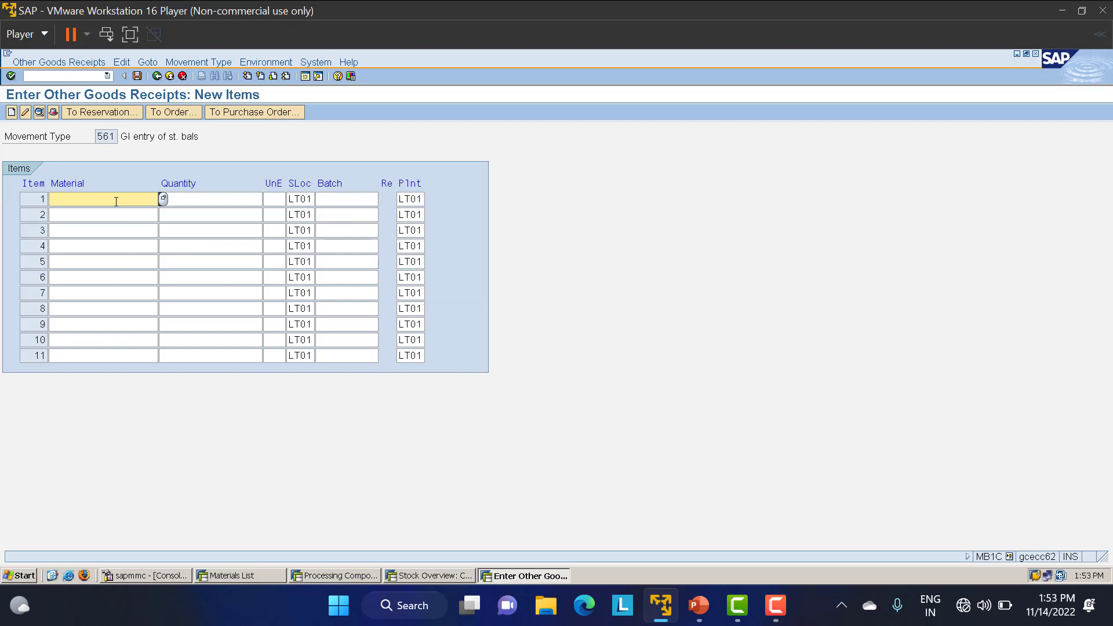
Enter materials 500000008 and 500000009 as the first two goods receipt items
click(116, 201)
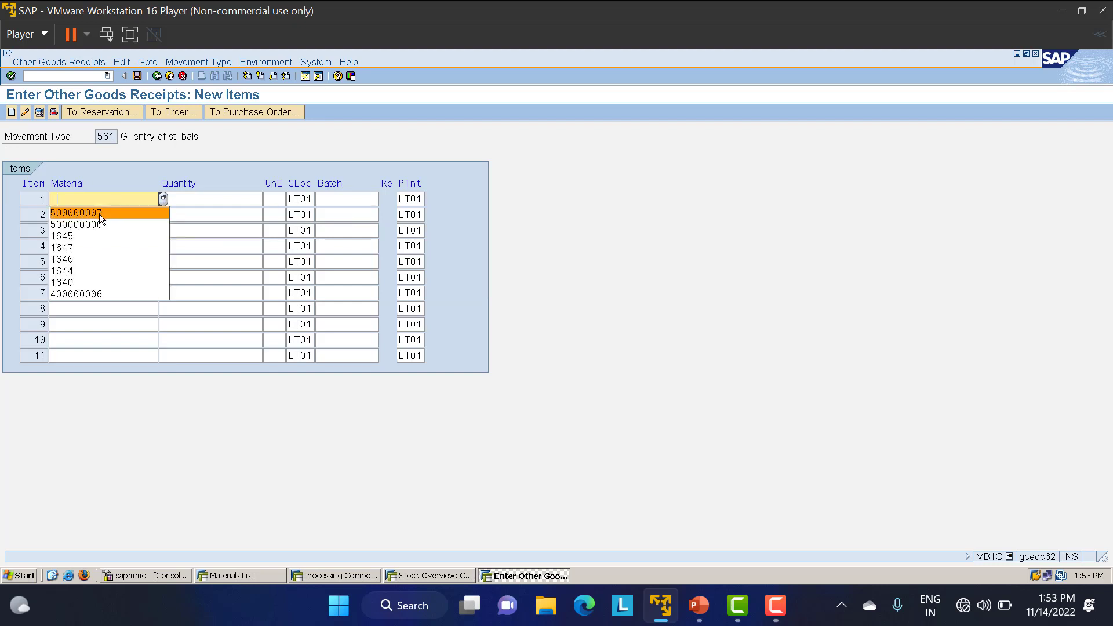
click(99, 214)
key(BackSpace)
text(8)
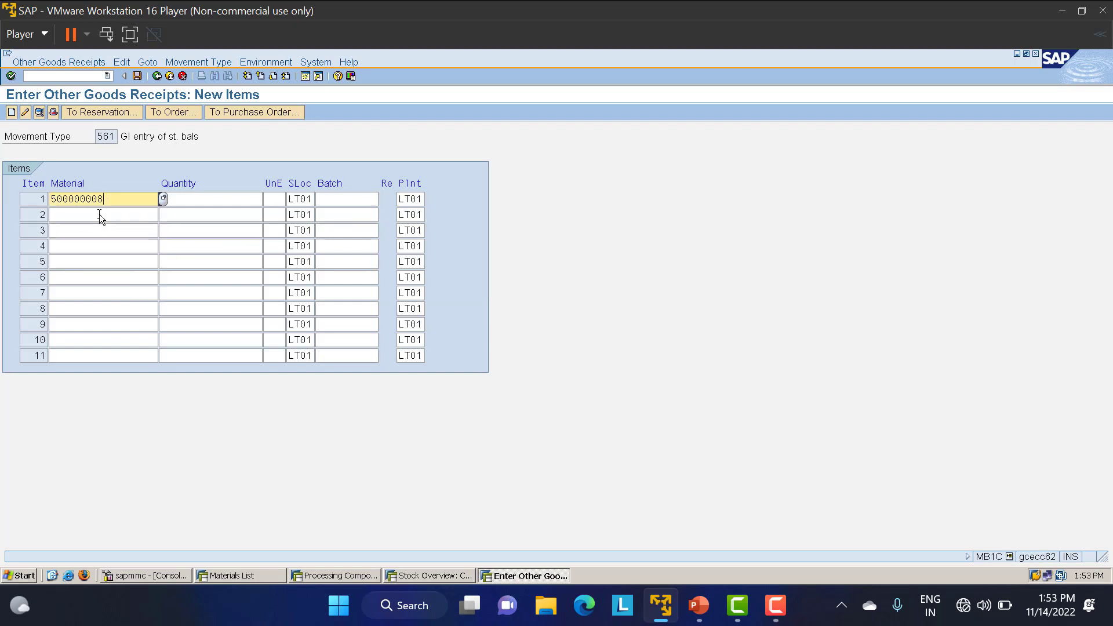
click(90, 215)
click(90, 215)
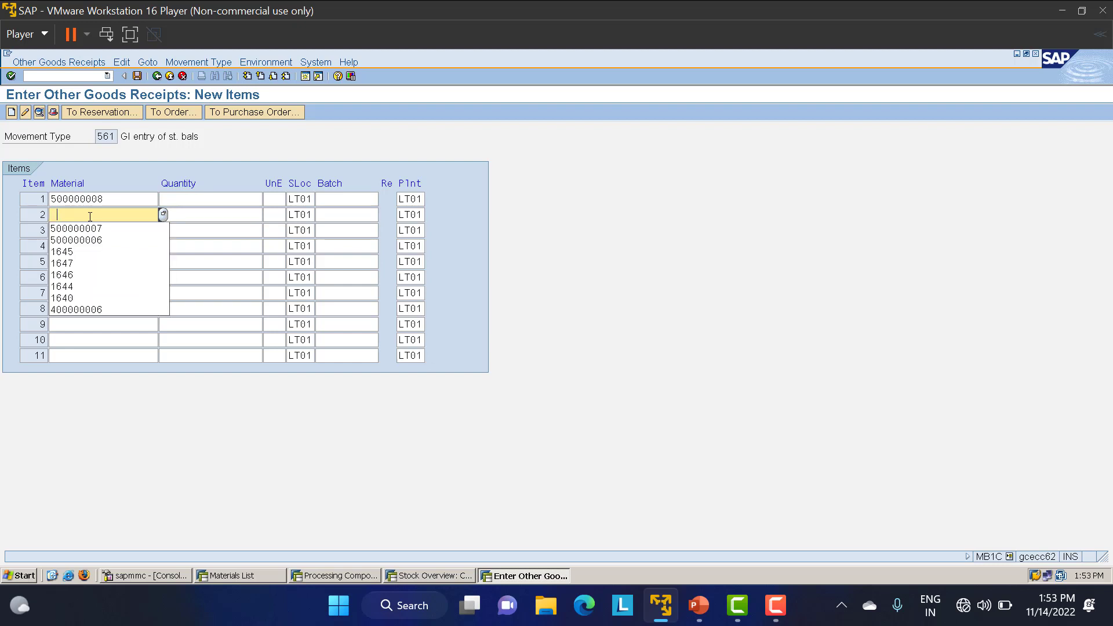
key(Down)
key(Return)
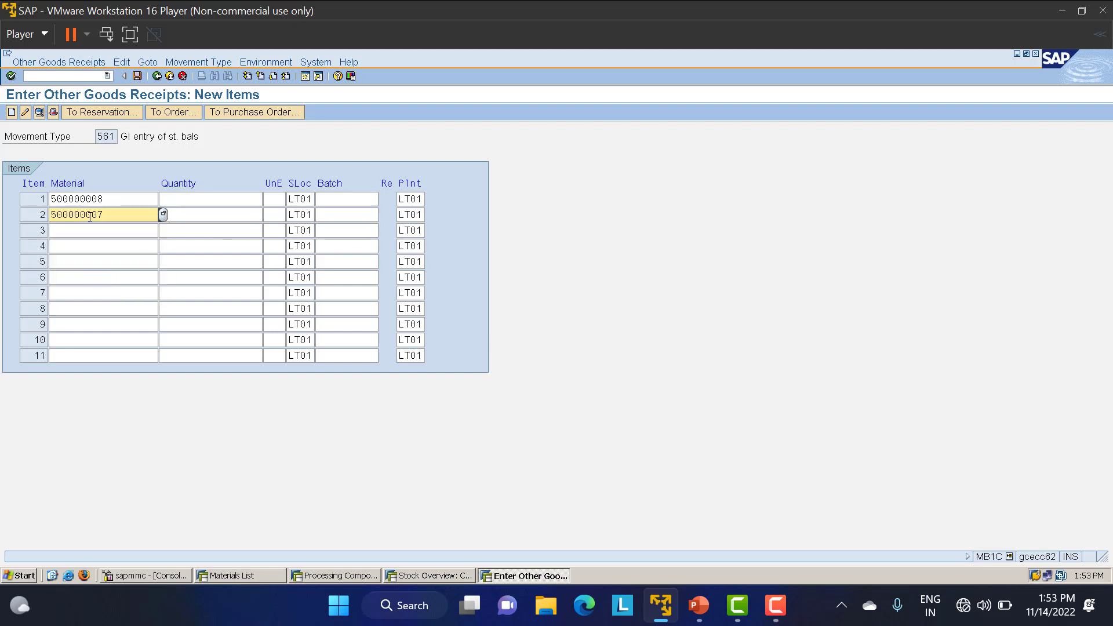
key(BackSpace)
text(9)
Set the quantities to 2000 for material 500000008 and 1000 for material 500000009, and post the goods receipt
click(197, 199)
text(1000)
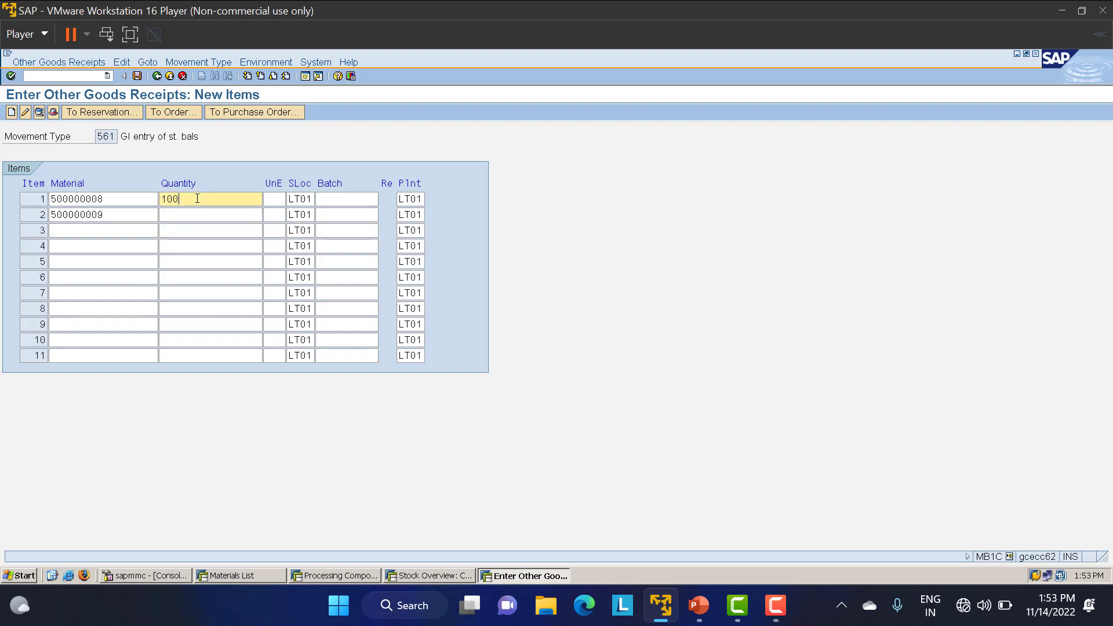
key(BackSpace)
key(BackSpace)
key(BackSpace)
key(BackSpace)
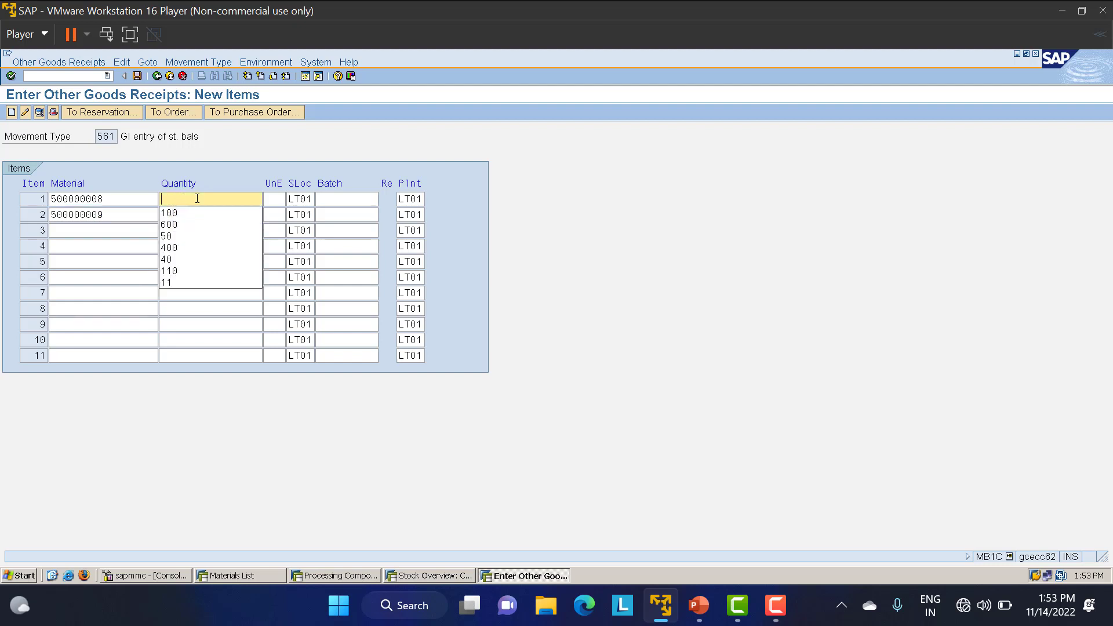
text(2000)
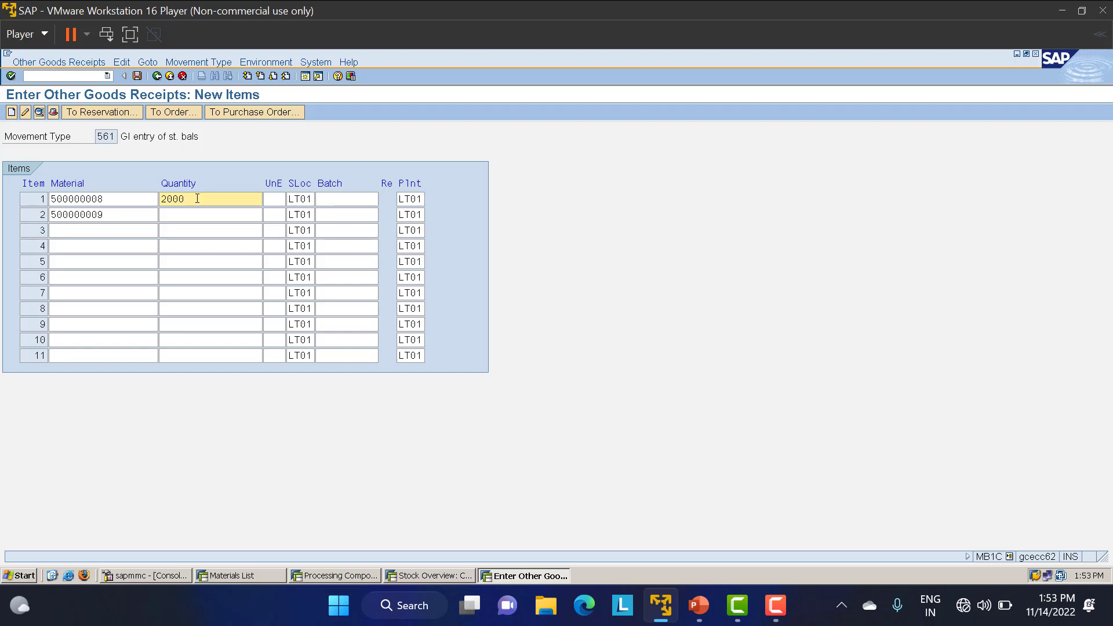
click(190, 213)
text(1000)
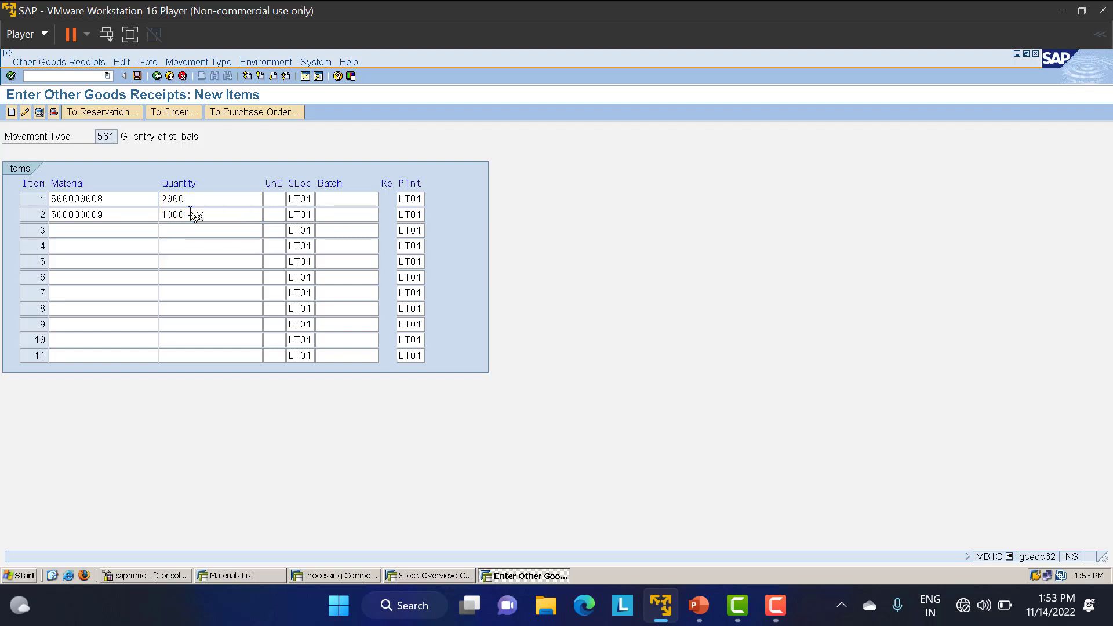
key(Return)
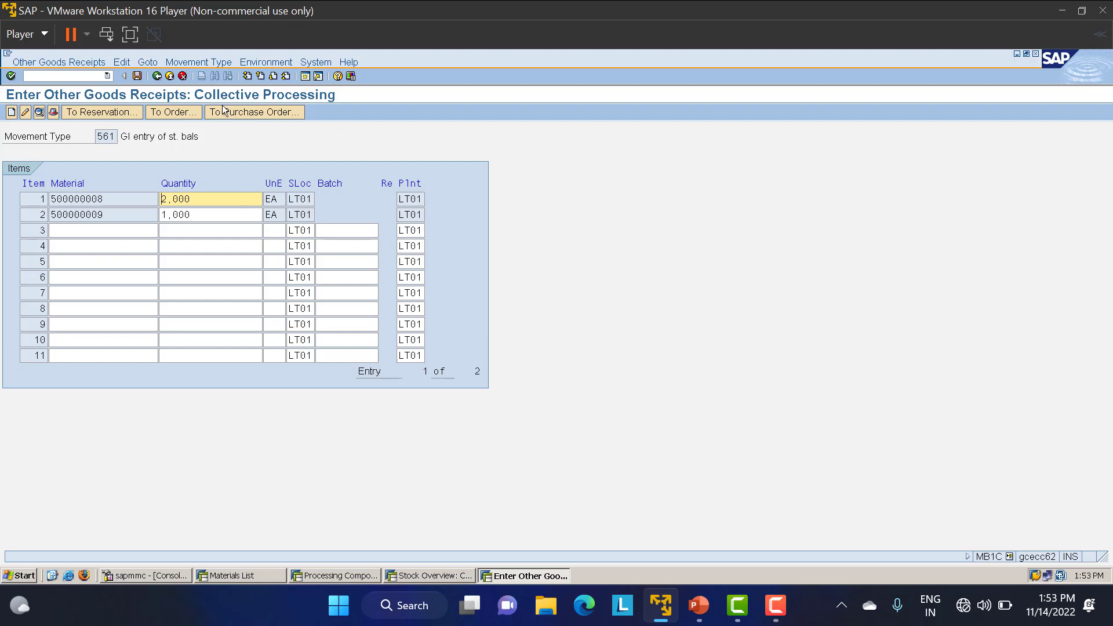
click(137, 76)
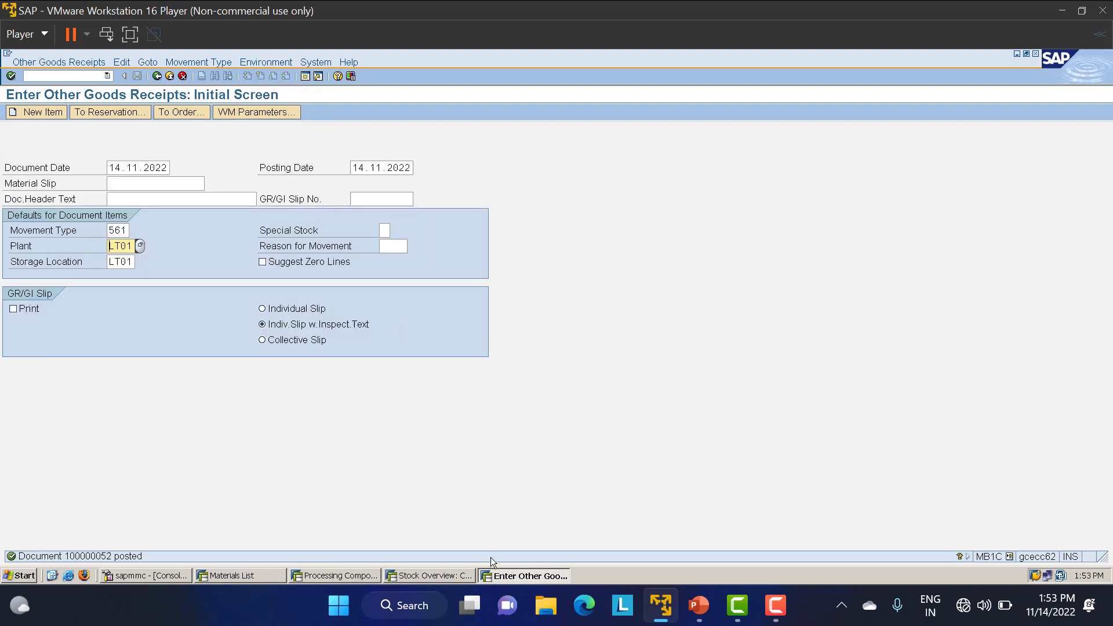
In the stock overview session, display the stock of material 500000008 and of material 500000009 for plant and storage location LT01
click(432, 576)
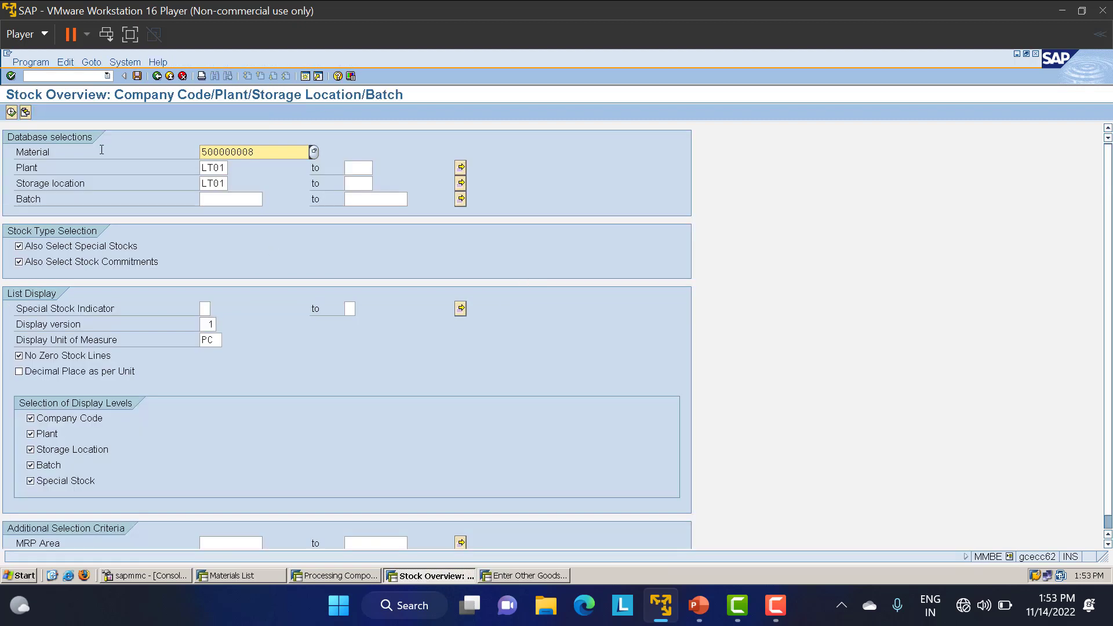
click(11, 112)
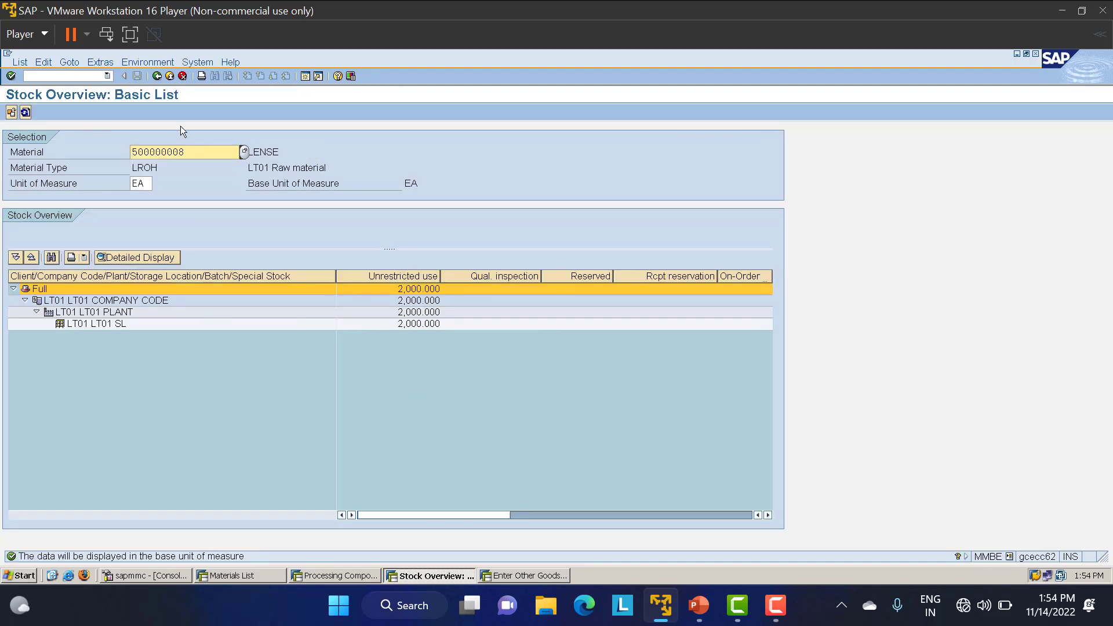
click(158, 77)
click(260, 153)
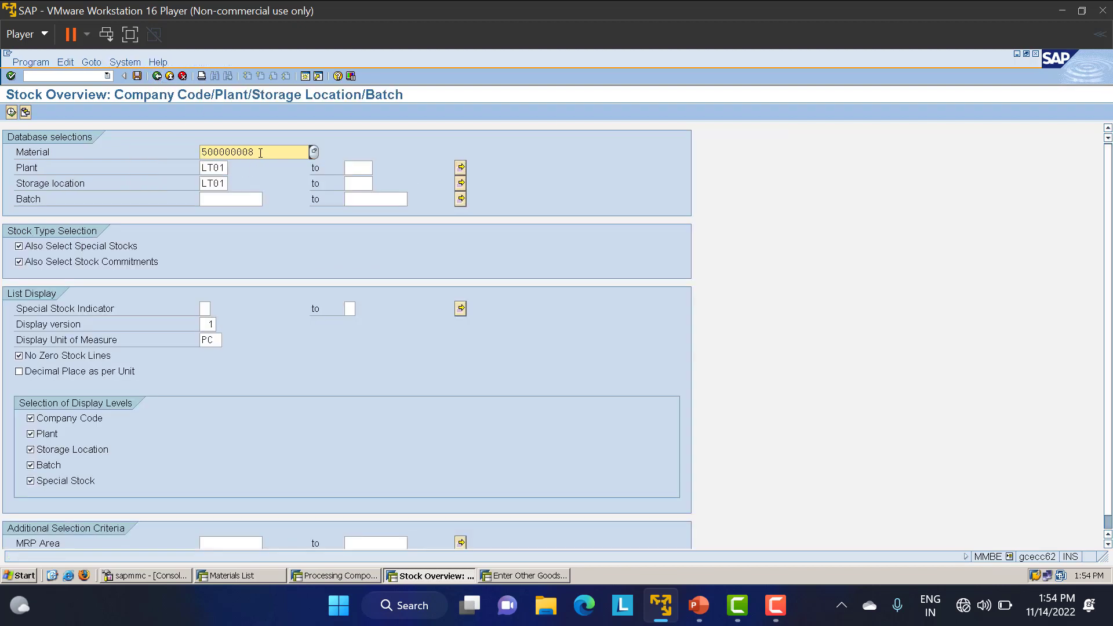
key(BackSpace)
text(9)
click(12, 113)
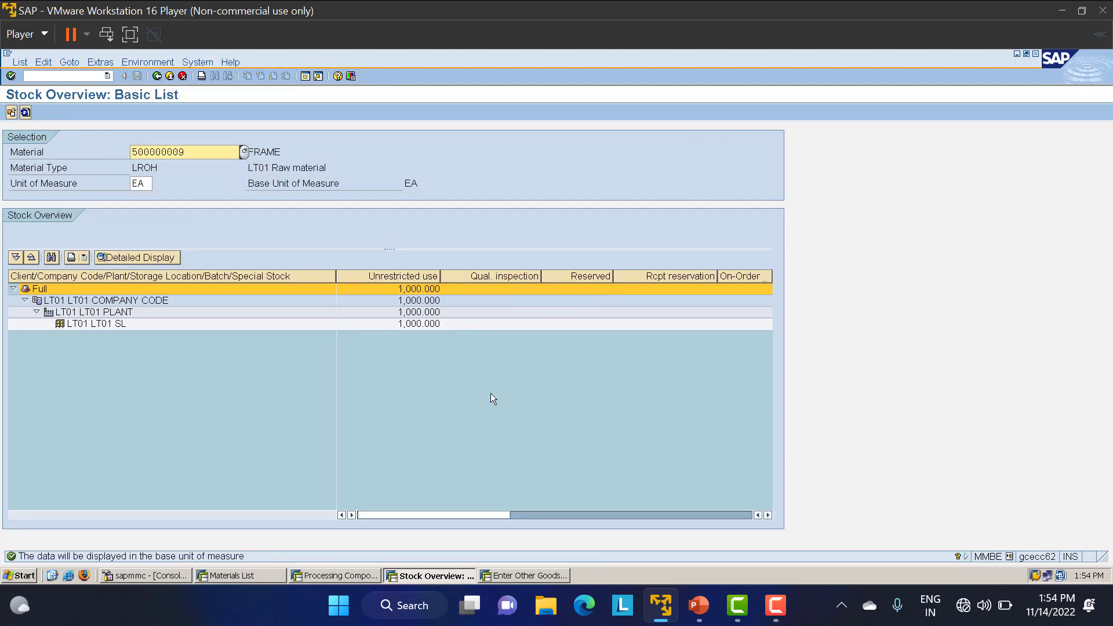
Back in the purchase order session, set the SUN GLASS item's PO quantity to 200 and review its subcontracting component requirements
click(343, 576)
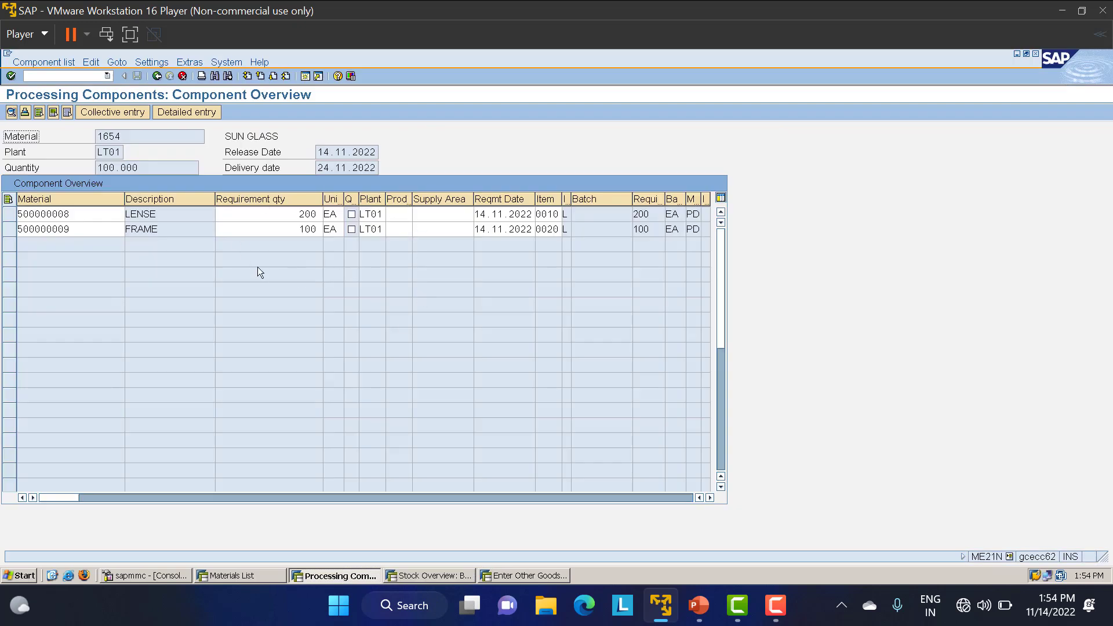
click(157, 75)
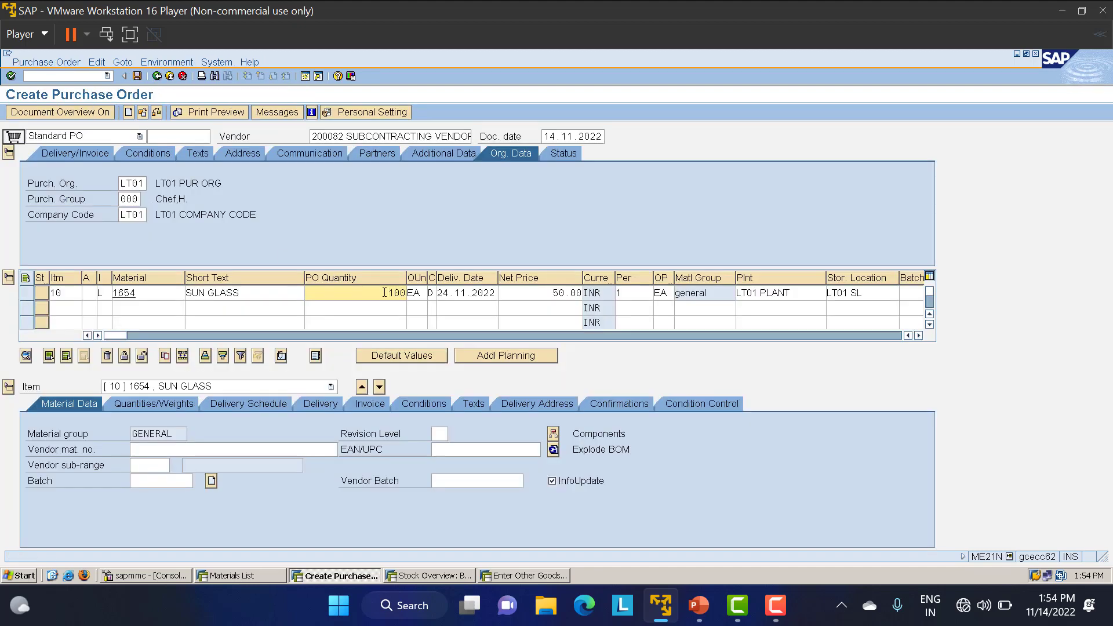
key(Delete)
text(2)
click(553, 433)
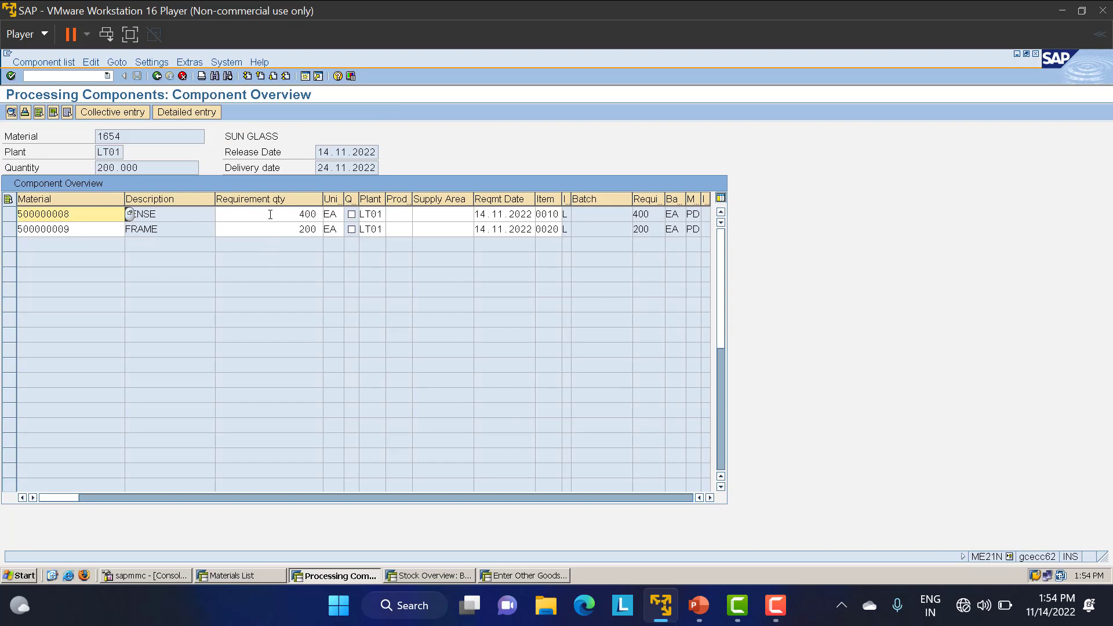
drag(270, 214, 353, 218)
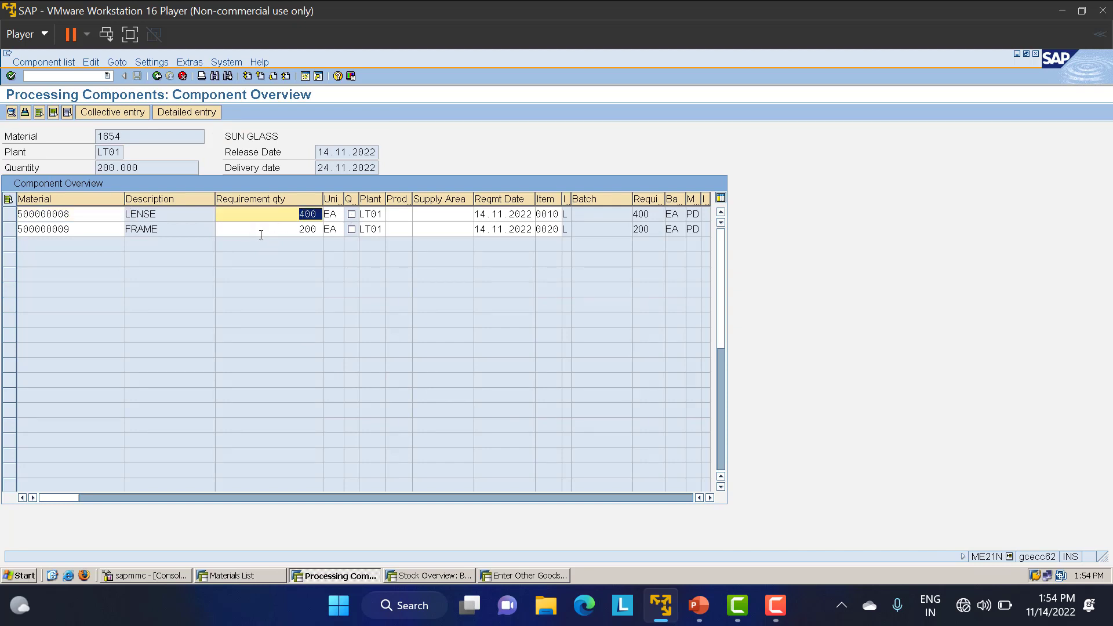
drag(260, 235, 351, 229)
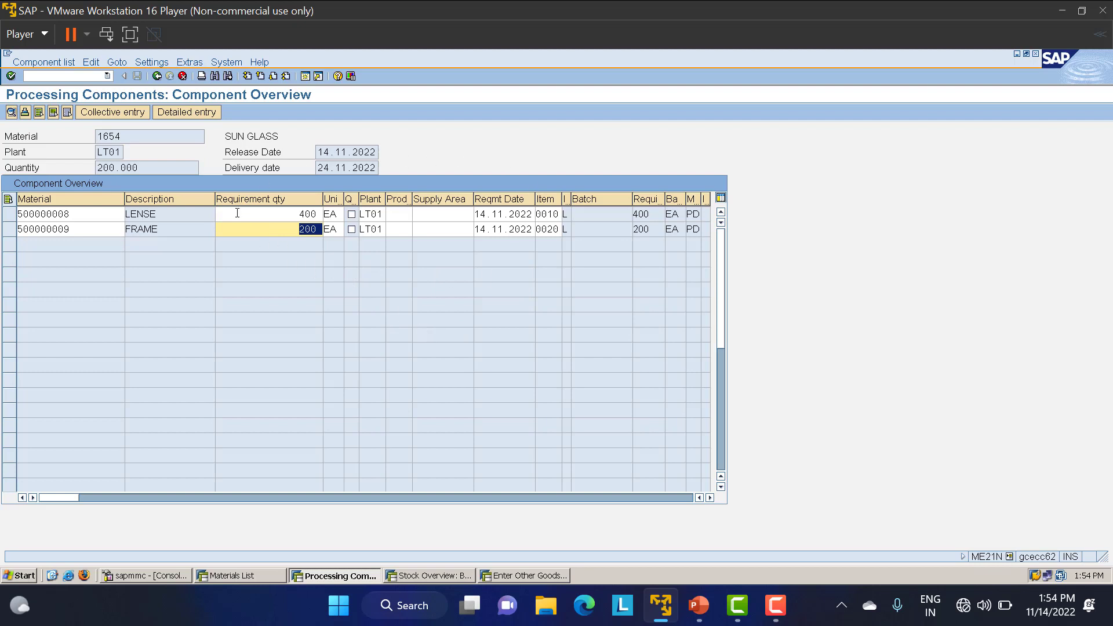
click(157, 76)
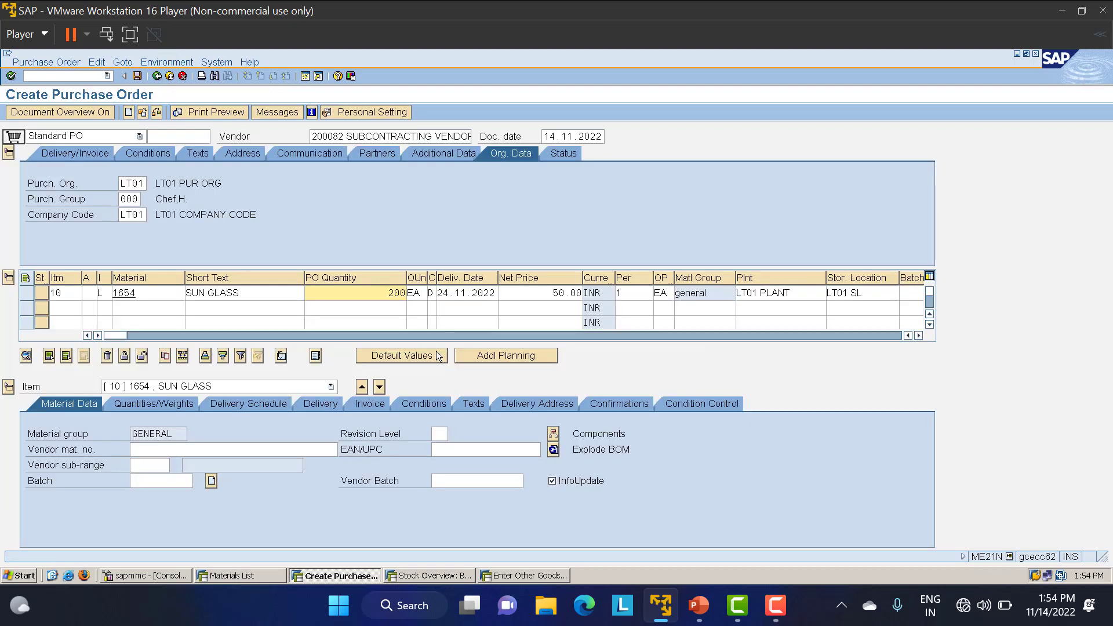
Add the output type BNEU (New PO printout MICO) to the purchase order's messages
click(316, 293)
click(232, 111)
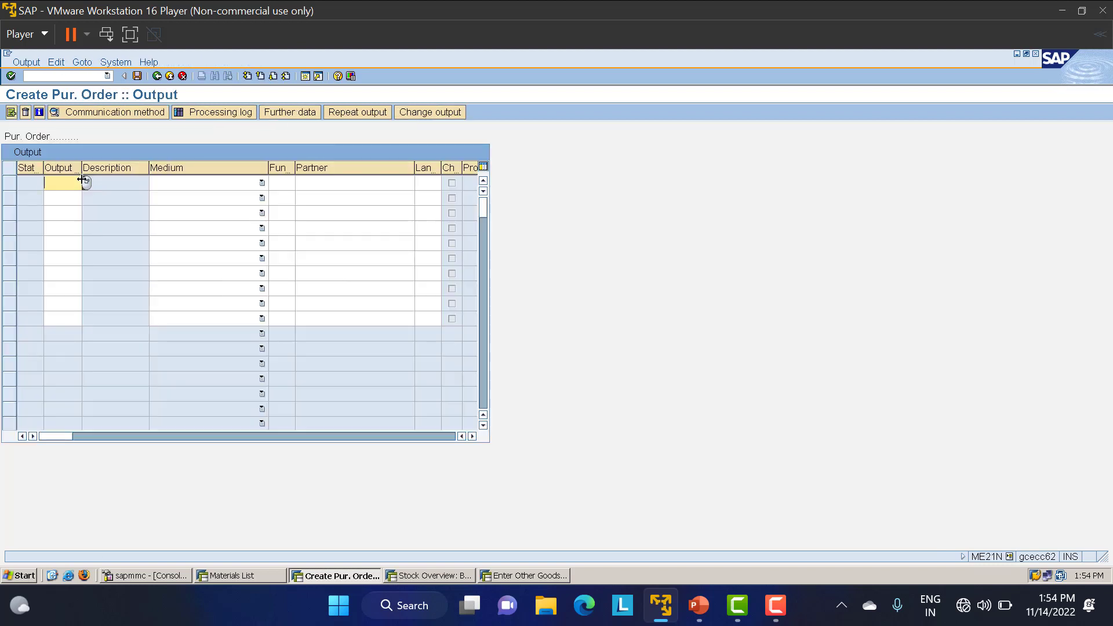
click(86, 183)
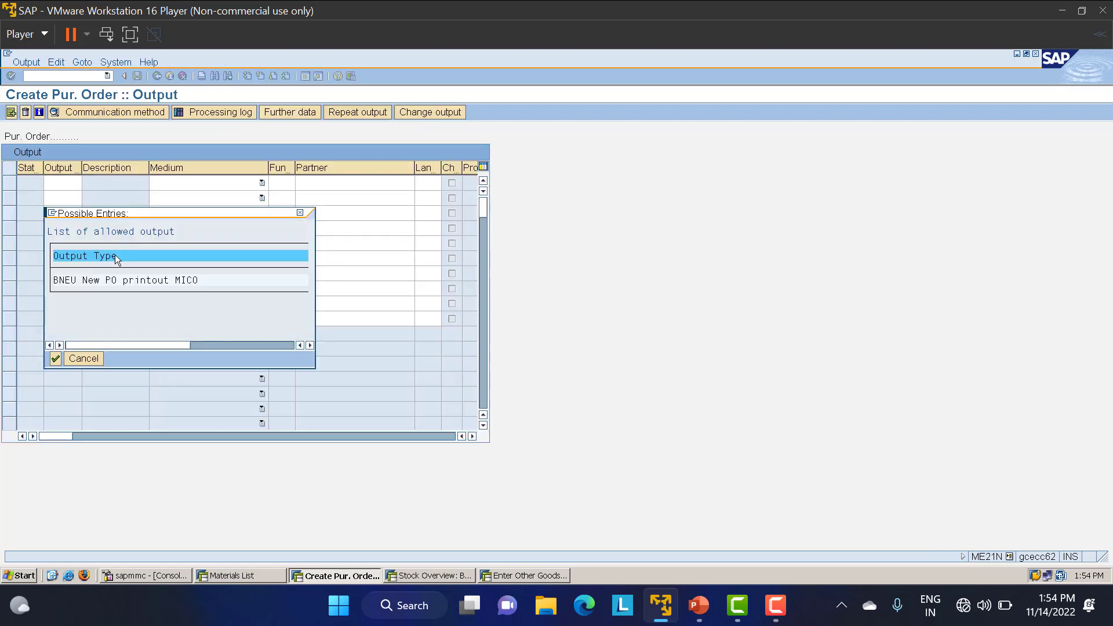
double_click(75, 282)
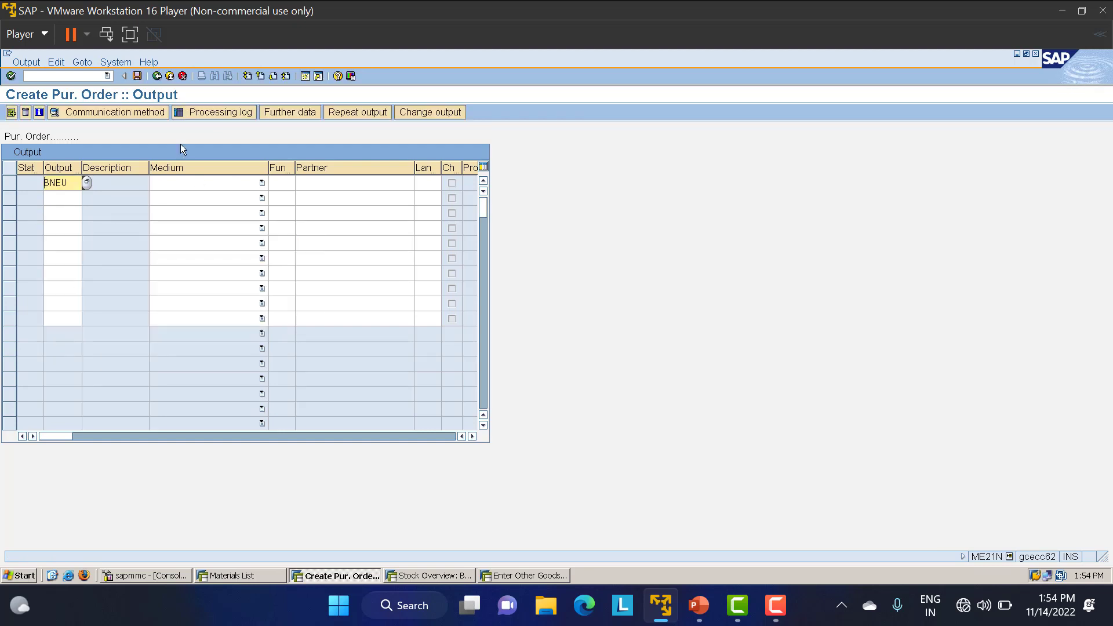
key(Return)
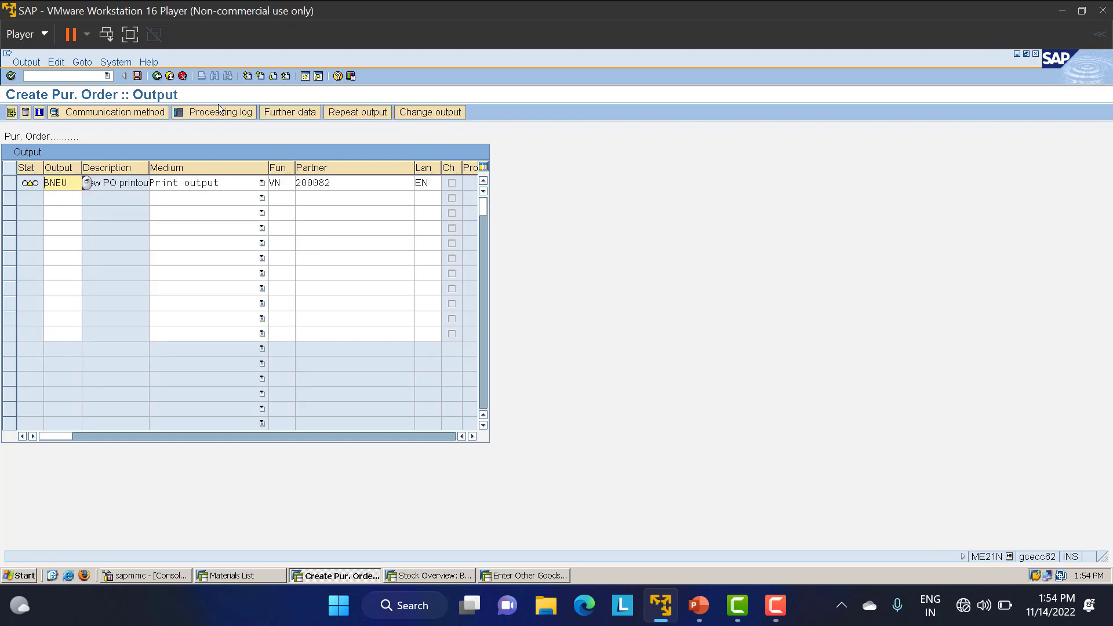
Set the BNEU output's logical destination to LP01 and return to the purchase order
click(147, 112)
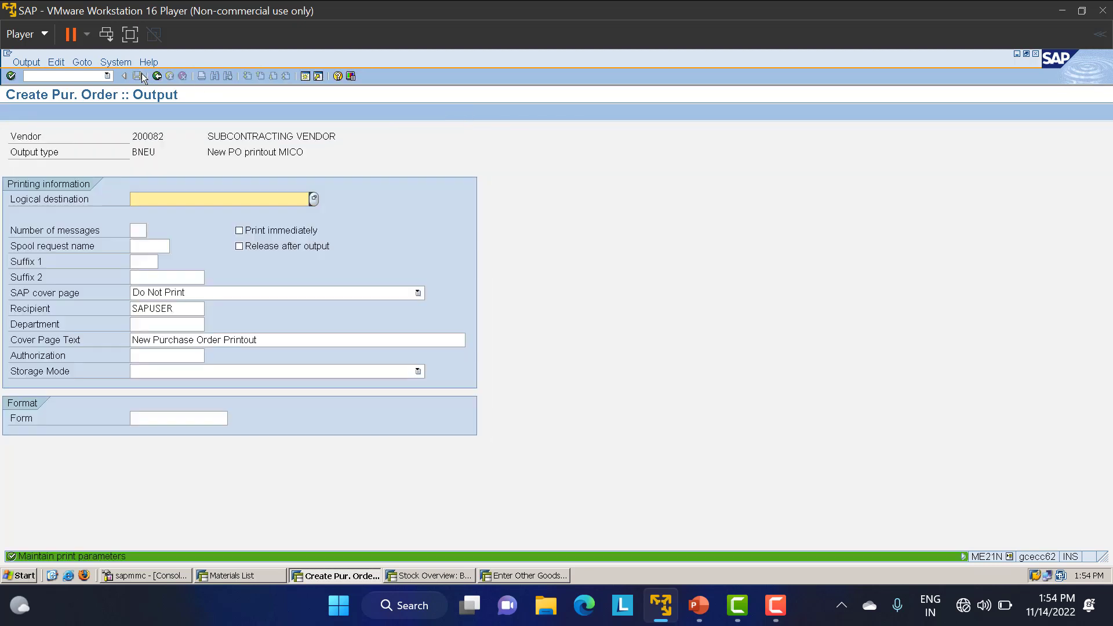
click(167, 196)
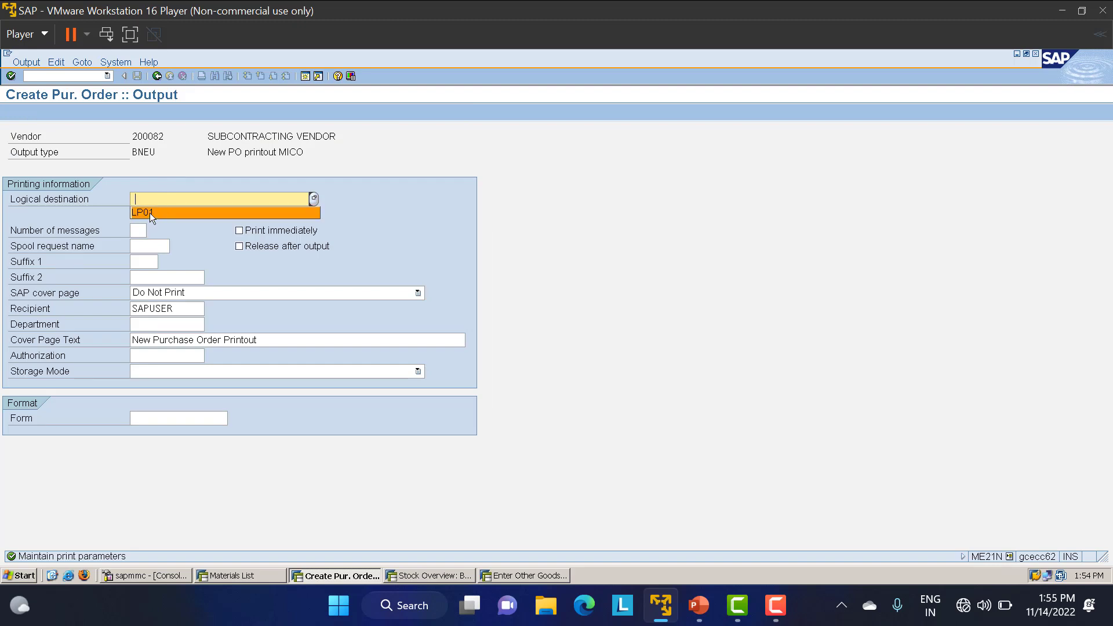
click(151, 214)
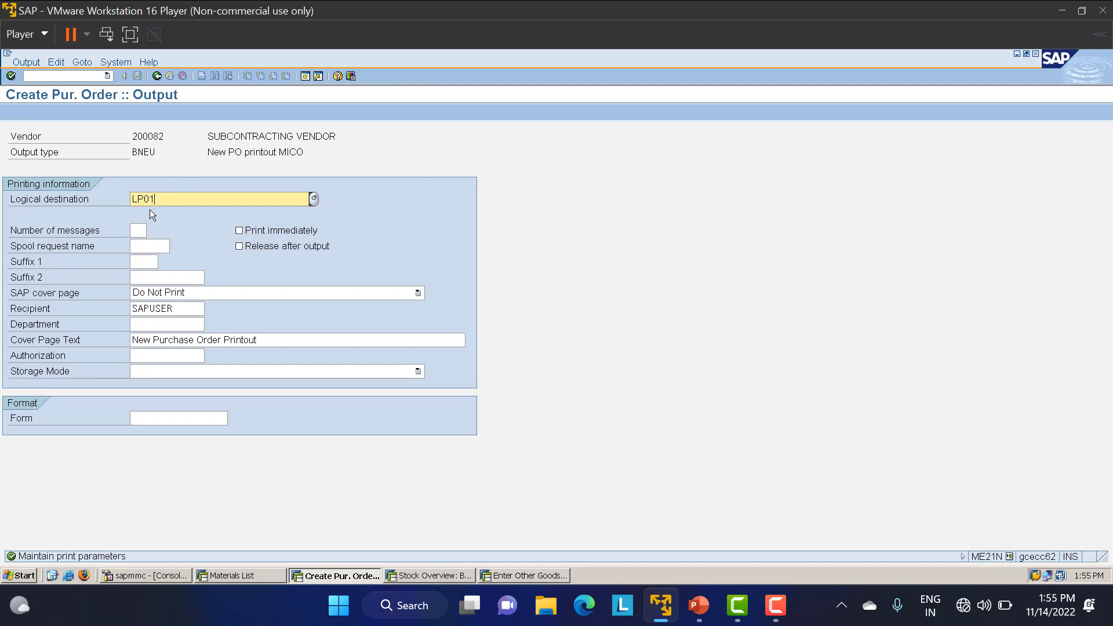
click(155, 78)
click(155, 77)
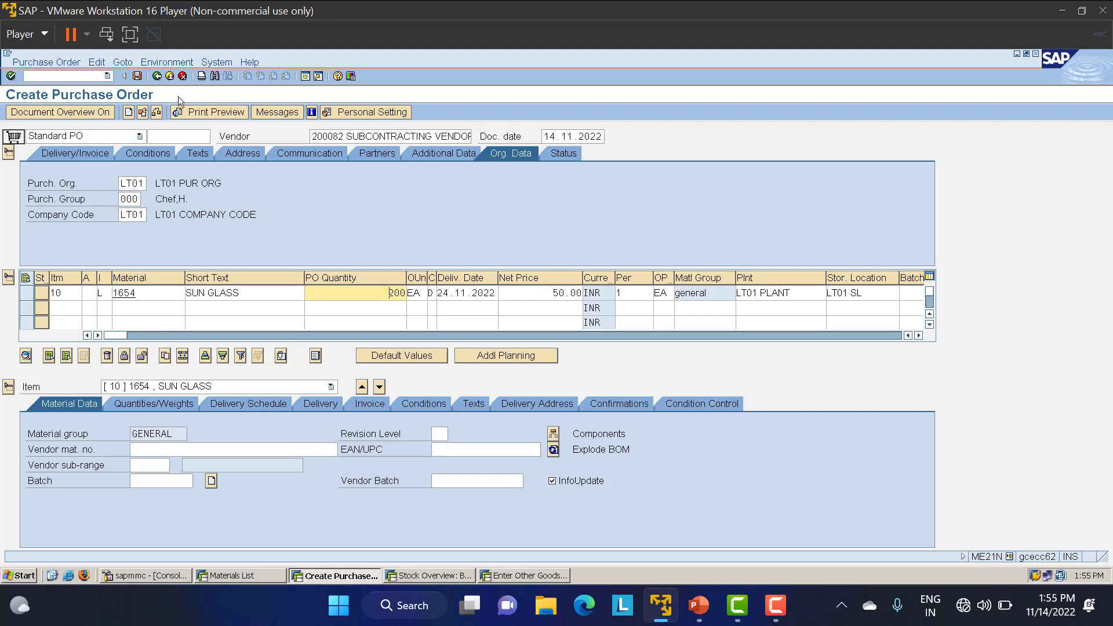
Check and save the purchase order, and copy the new order number from the creation message
click(155, 112)
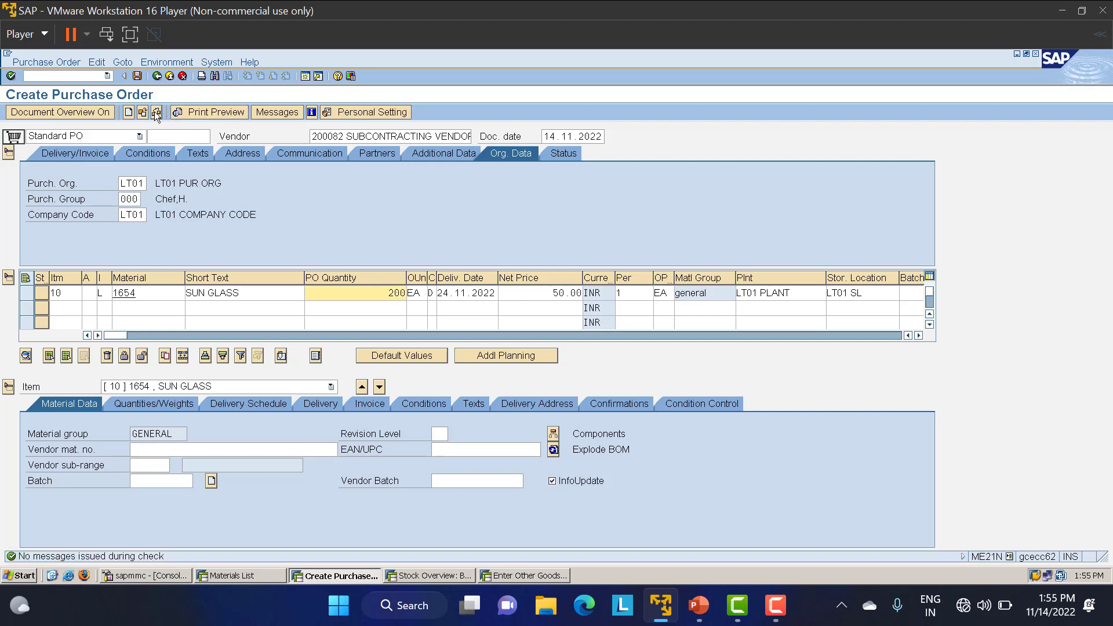
click(137, 76)
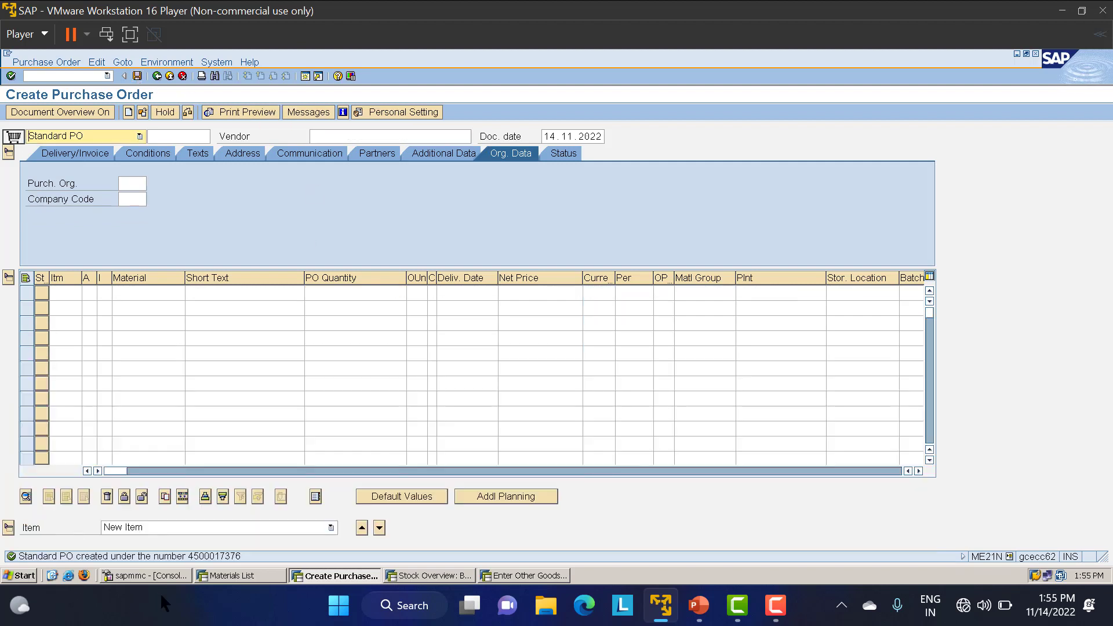
click(209, 556)
double_click(567, 213)
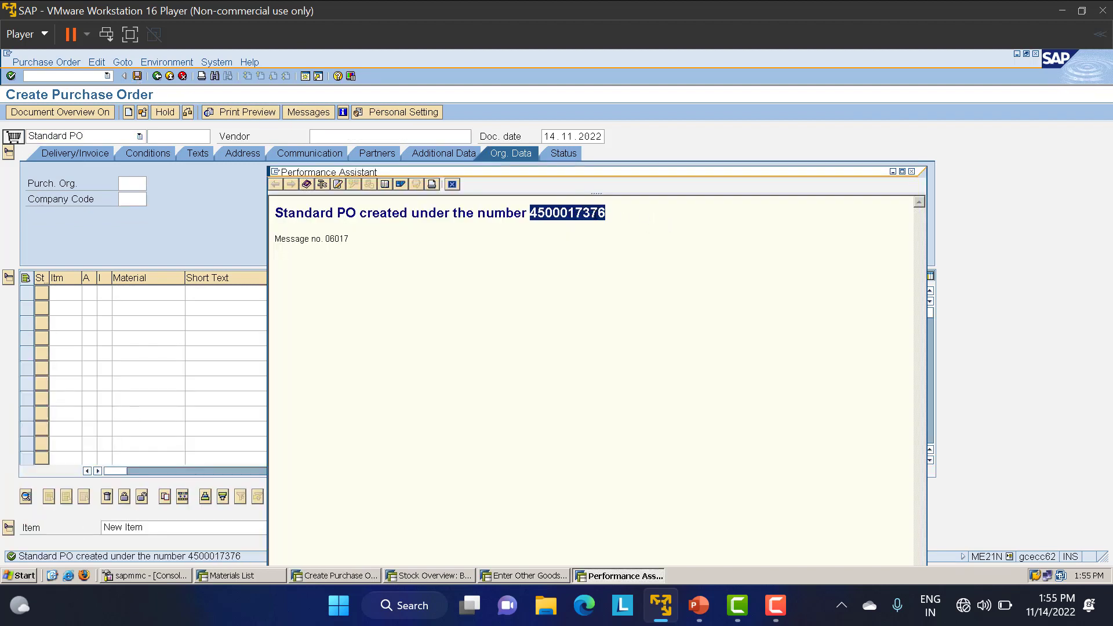
click(452, 185)
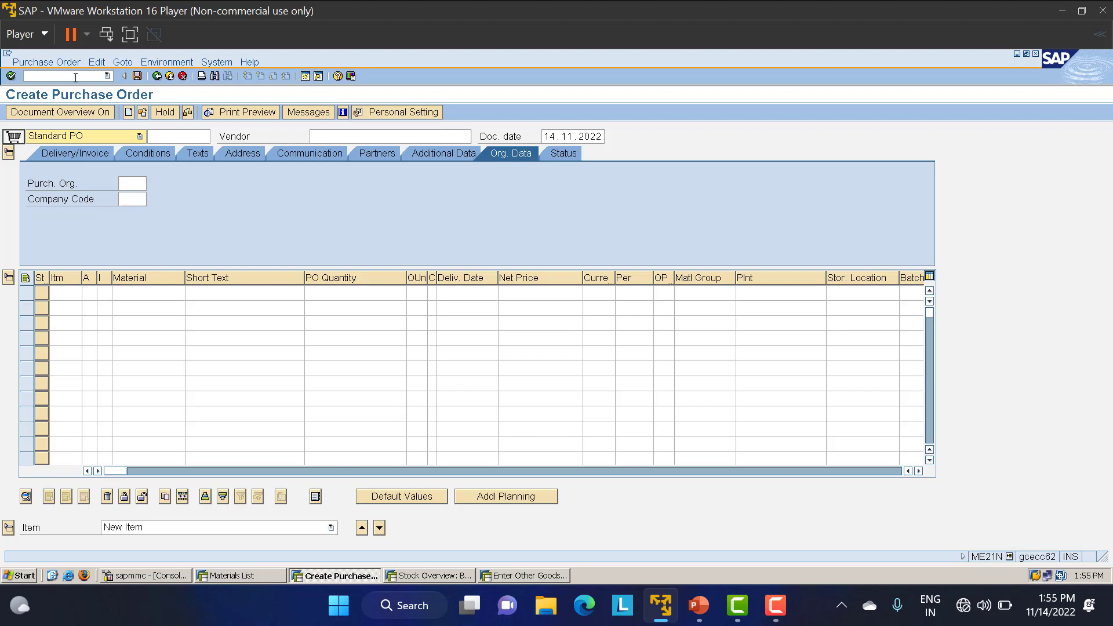
Open transaction ME2O and run the SC stock monitoring for the subcontracting vendor in plant LT01
click(76, 77)
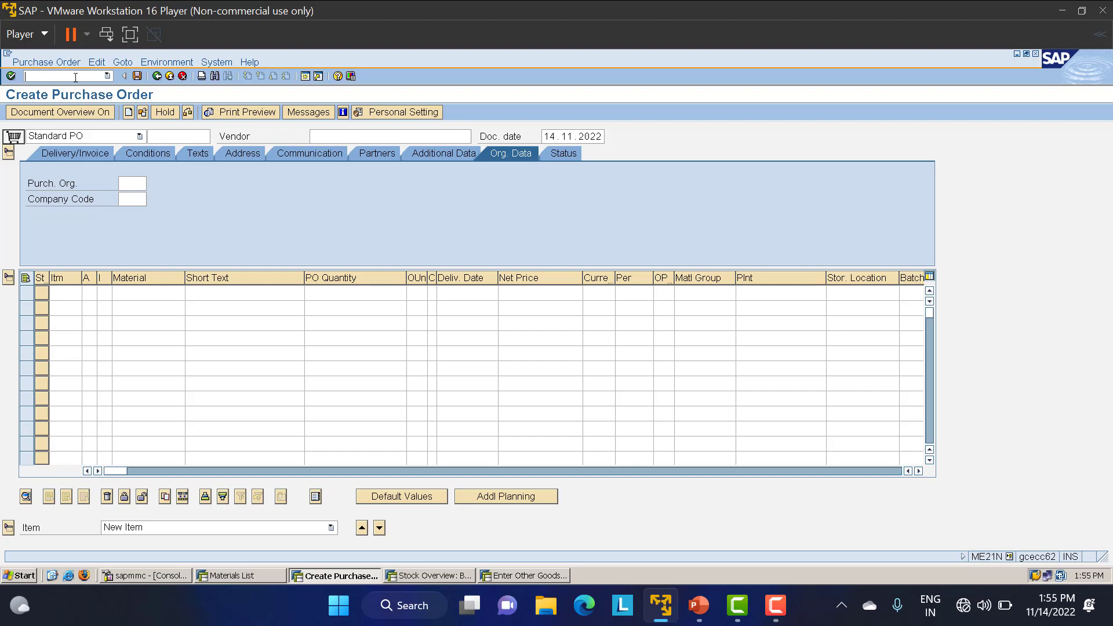
text(/NME20)
key(Return)
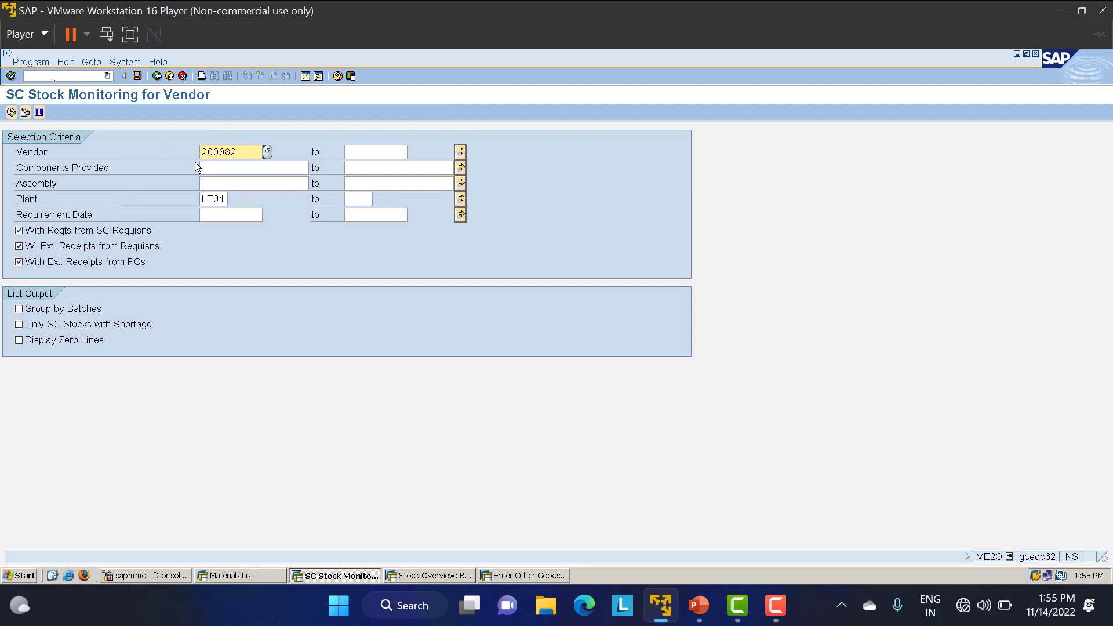
click(12, 112)
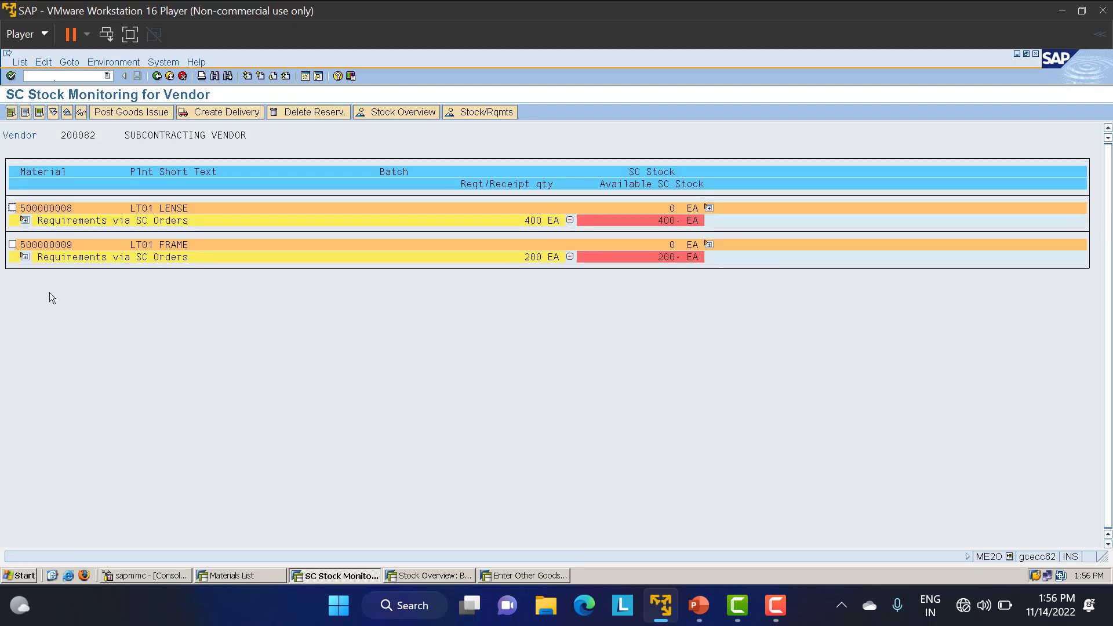
Post the goods issue of 400 EA LENSE and 200 EA FRAME from storage location LT01 to the subcontracting vendor
click(14, 208)
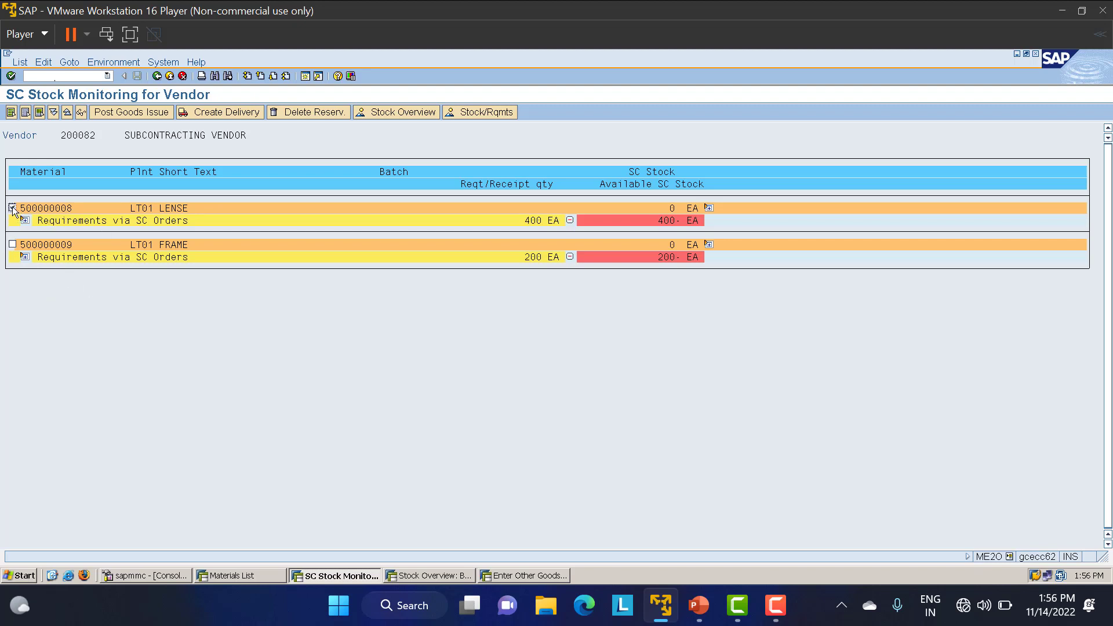
click(13, 245)
click(123, 111)
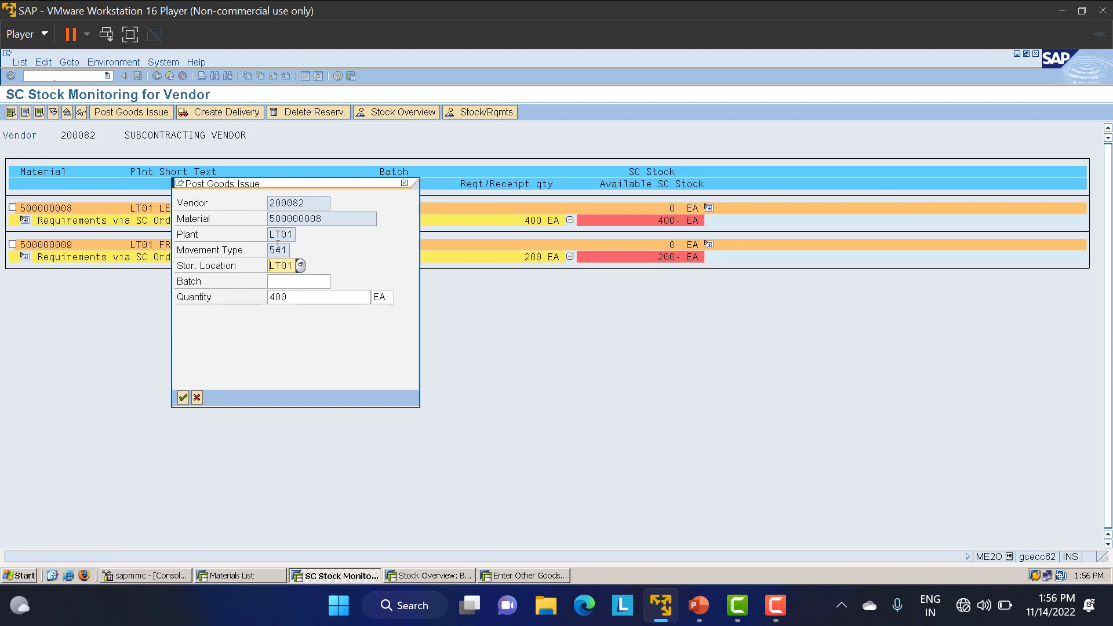
click(183, 398)
click(183, 398)
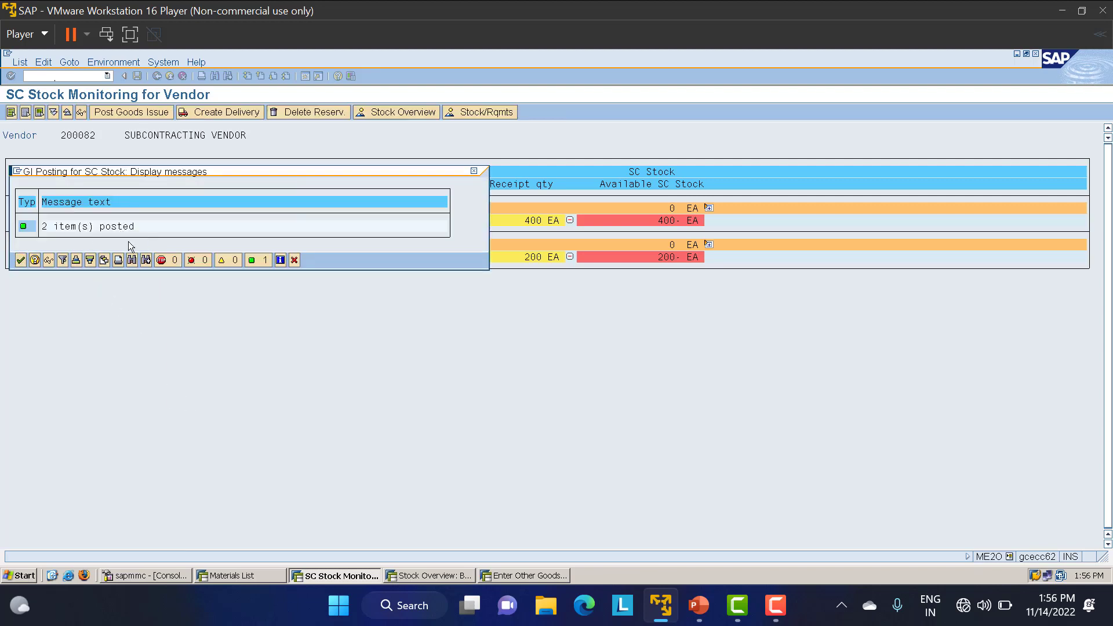
click(21, 260)
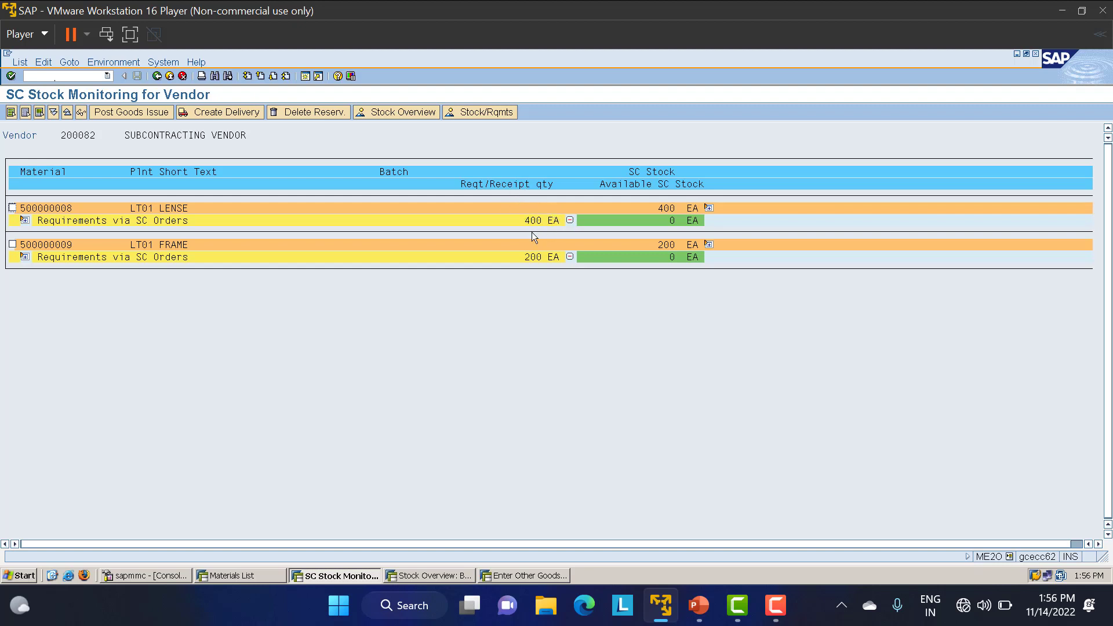
In the stock overview session, refresh the stock of material 500000009, display that of material 500000008, and leave the overview
click(443, 576)
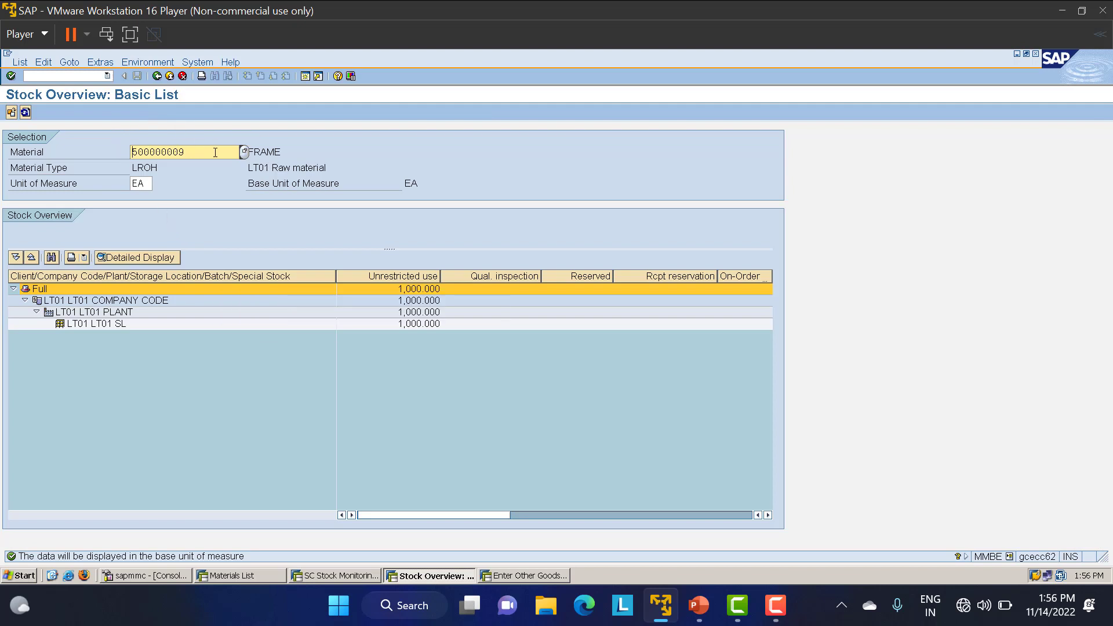
double_click(196, 153)
click(25, 112)
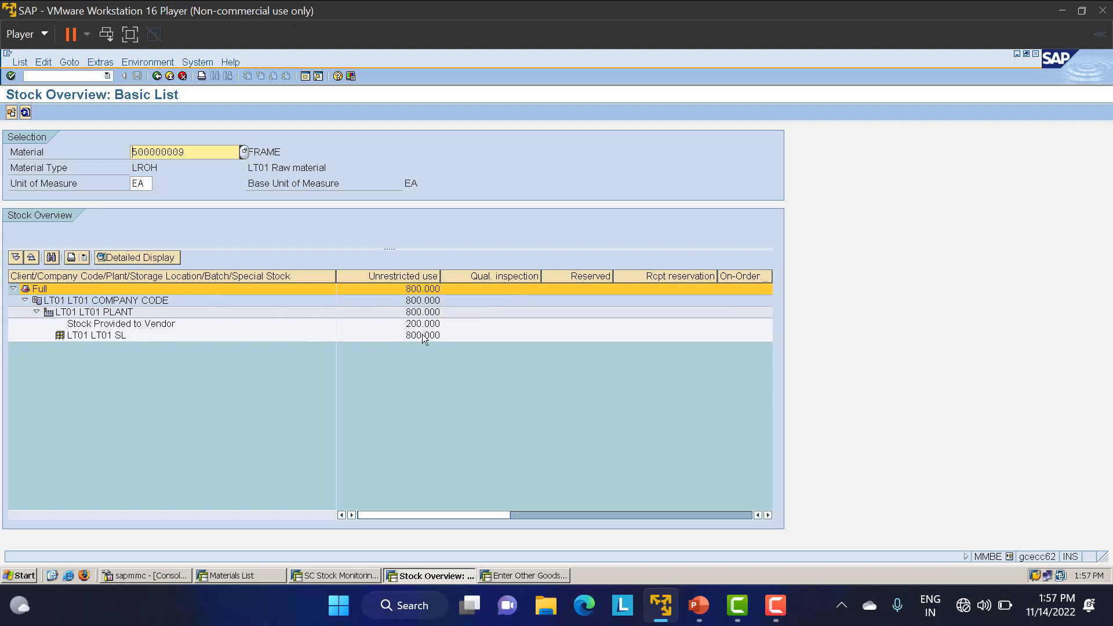
click(158, 78)
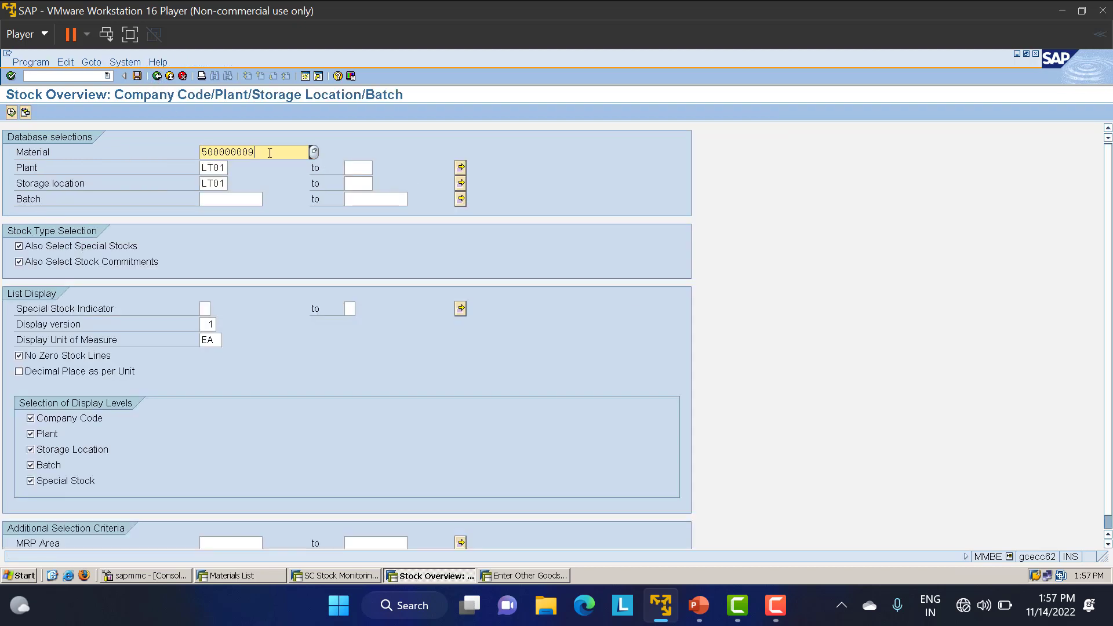
key(BackSpace)
text(8)
click(11, 112)
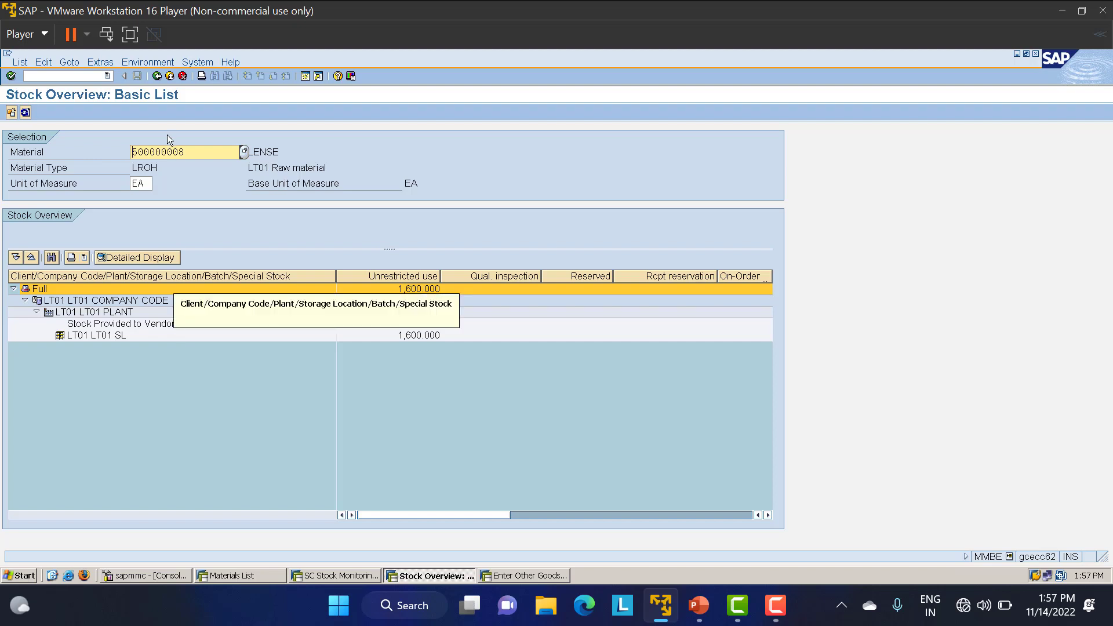
click(157, 76)
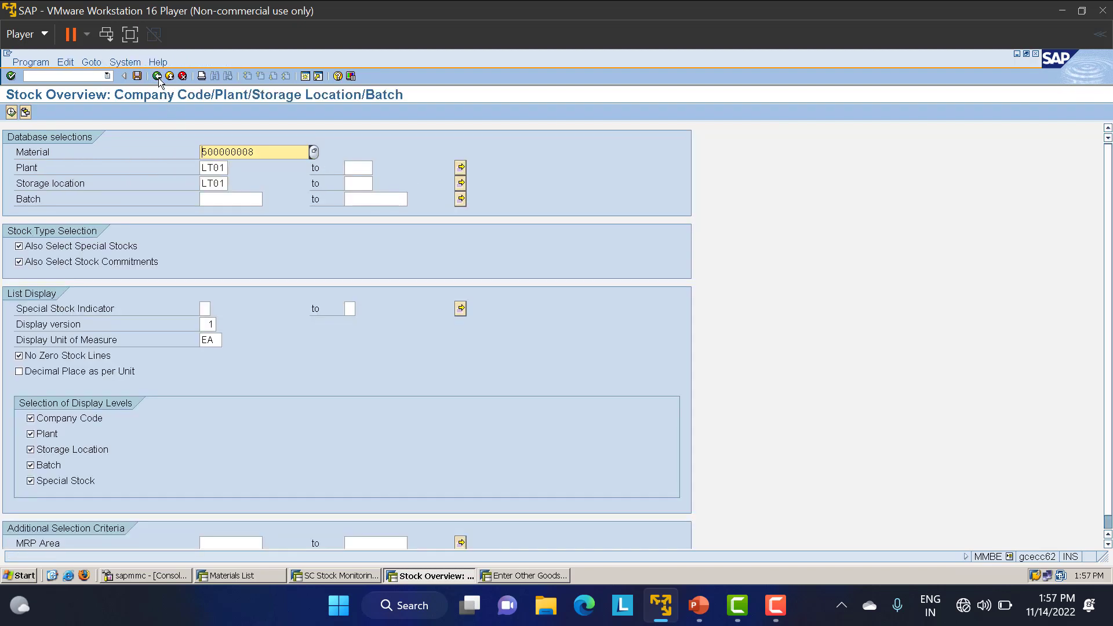
click(157, 76)
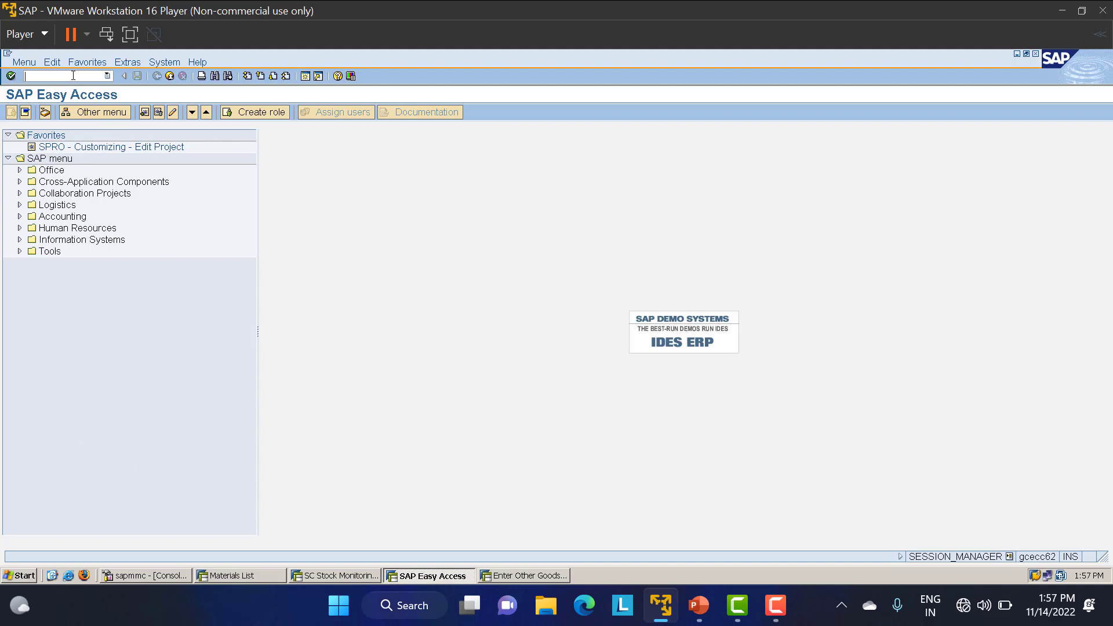
Open transaction MIGO and load the goods receipt for the copied purchase order number
text(NMIGO)
key(Return)
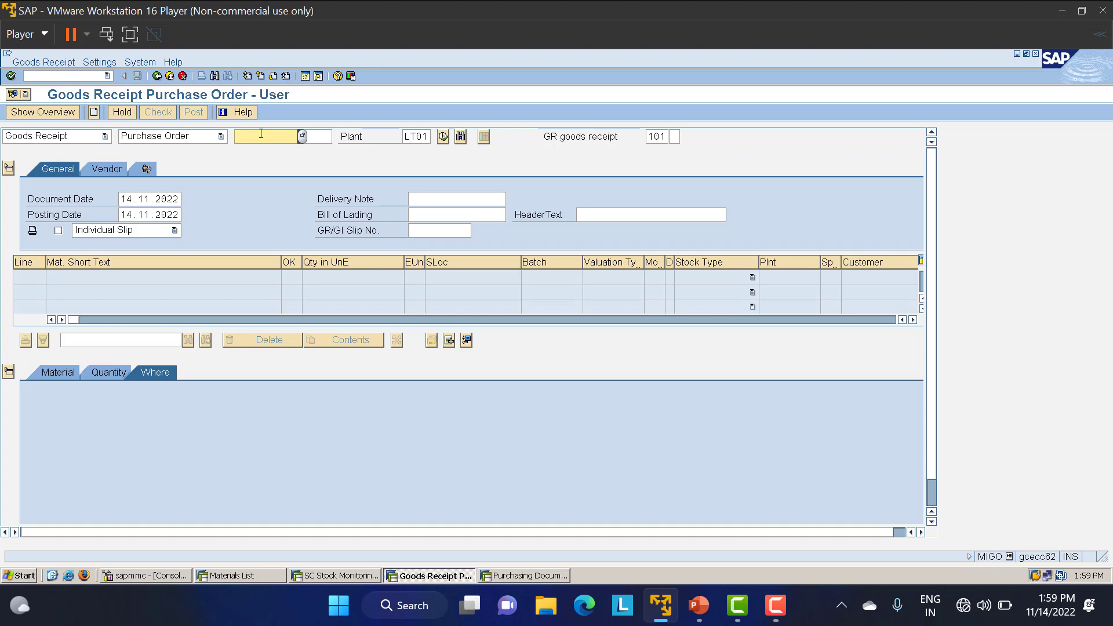
key(ctrl+v)
key(Return)
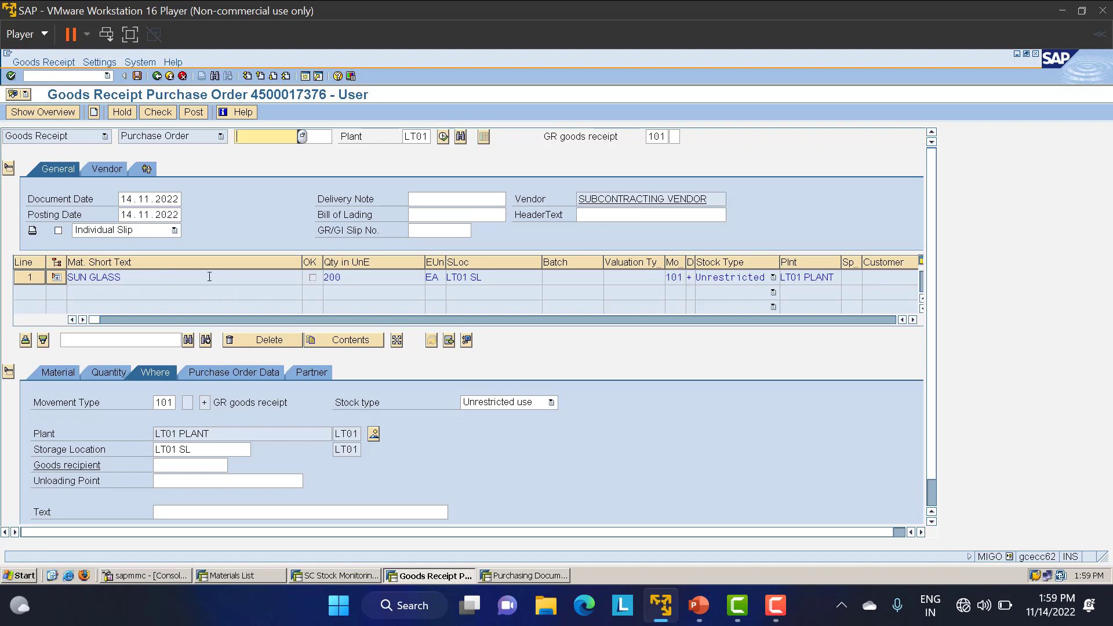
View the SUN GLASS material master, return to the receipt, and inspect its component lines and their movement types
double_click(127, 277)
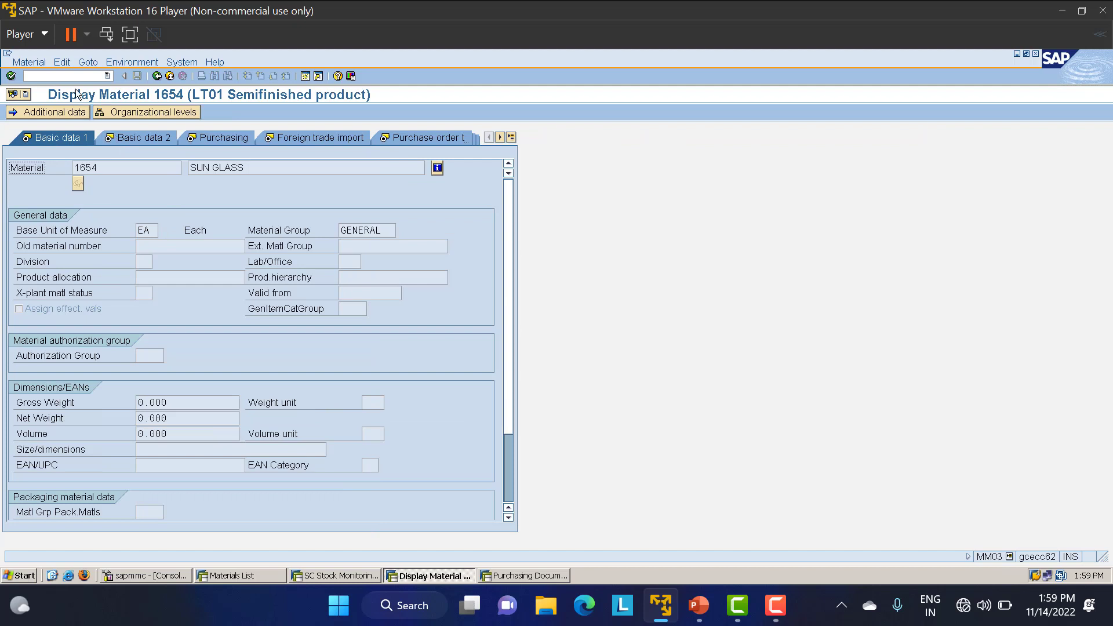
click(157, 75)
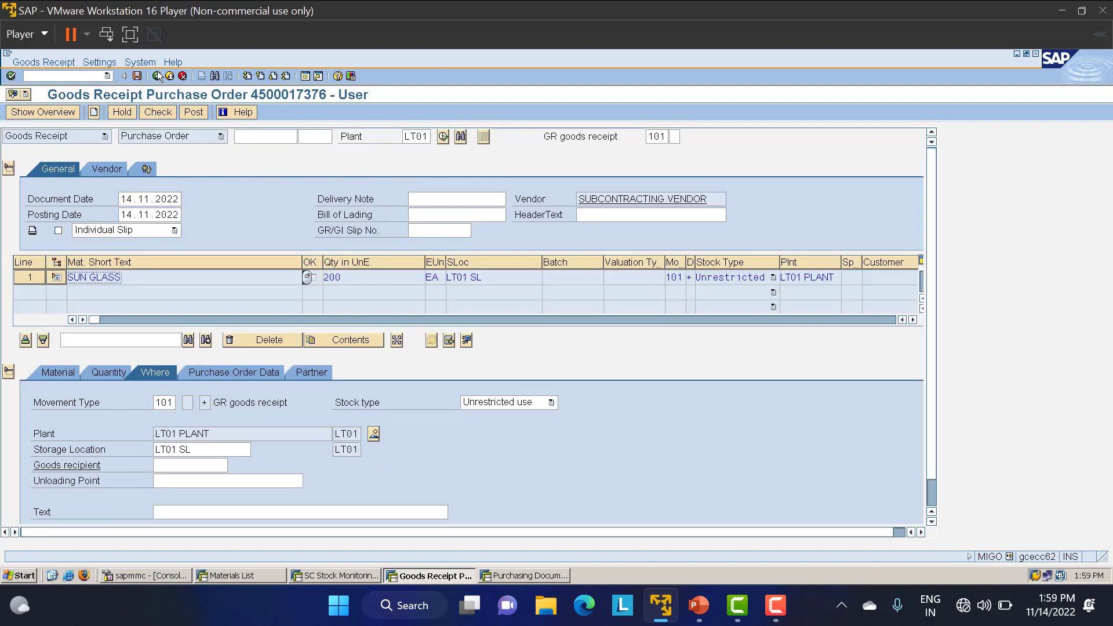
click(56, 277)
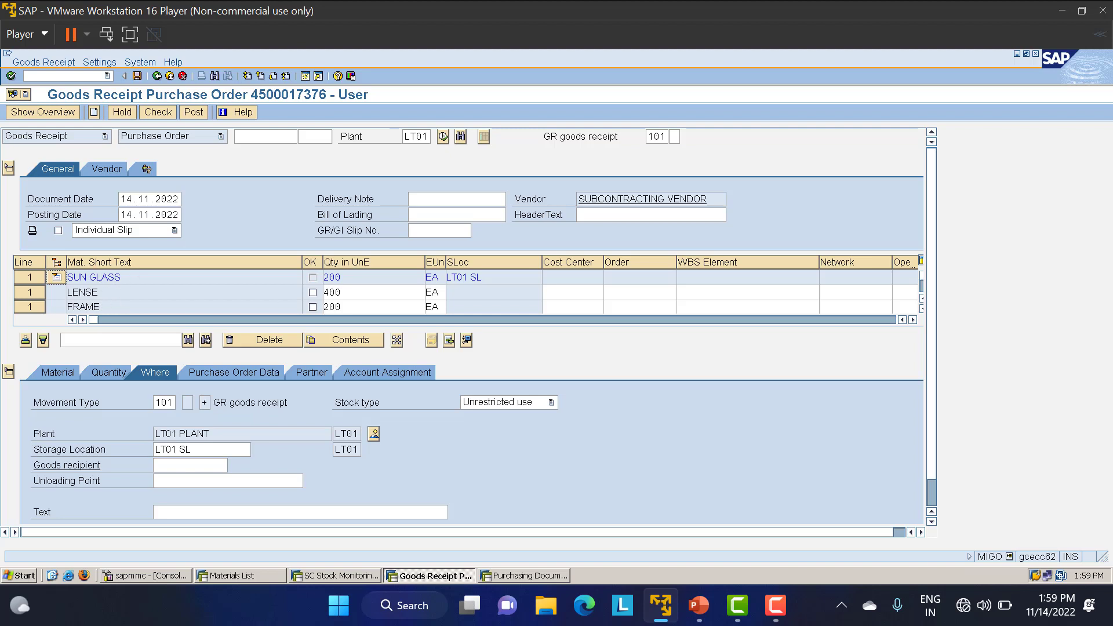
click(912, 319)
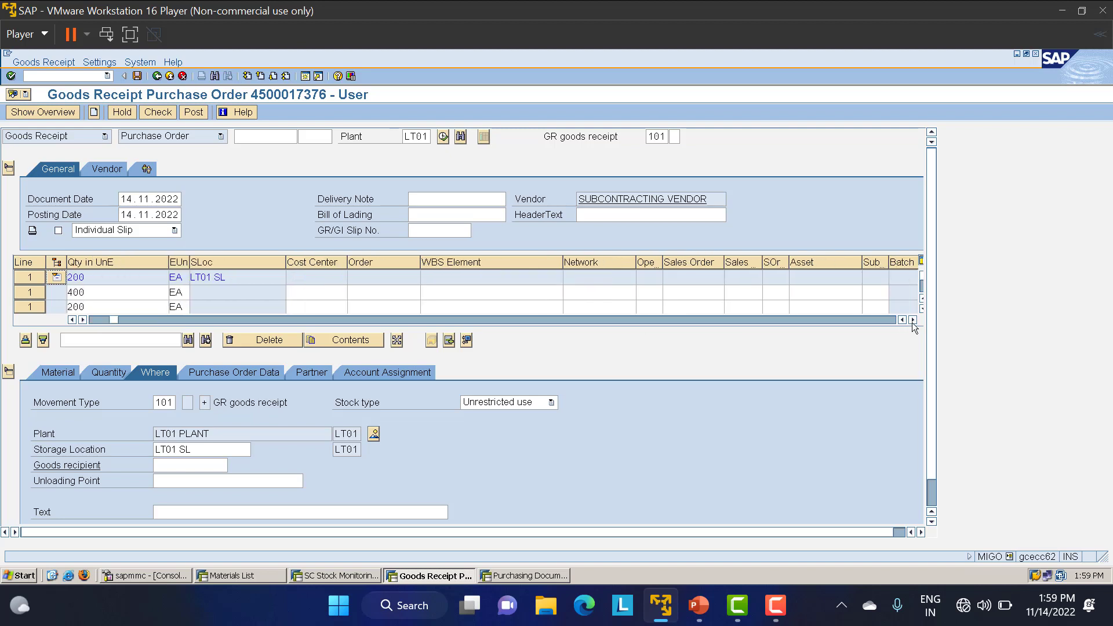
click(913, 319)
click(913, 319)
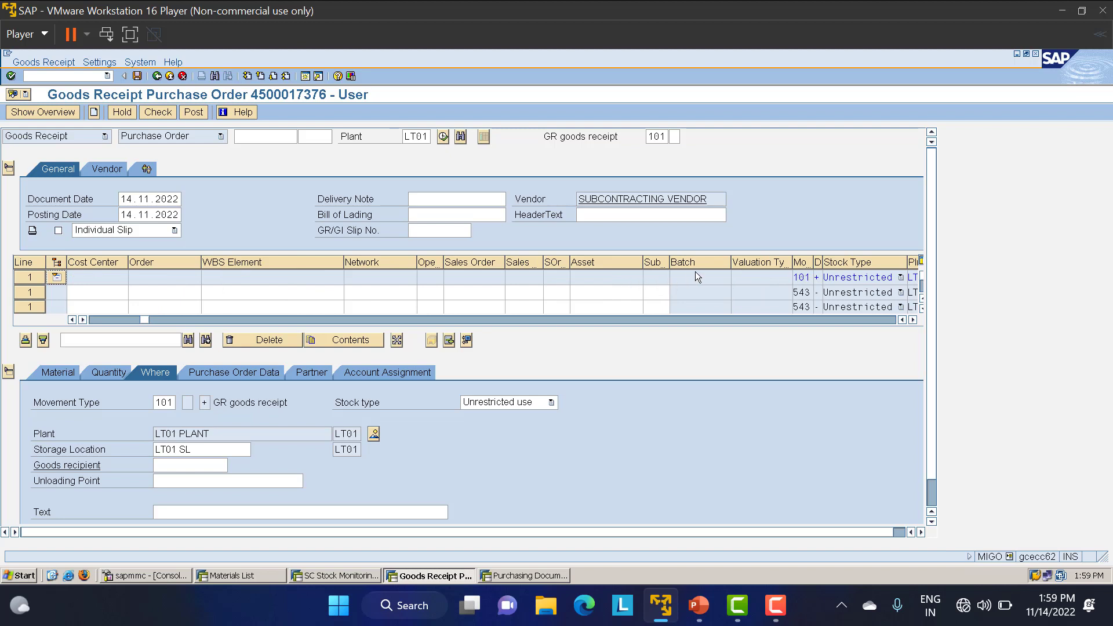
click(807, 293)
click(819, 293)
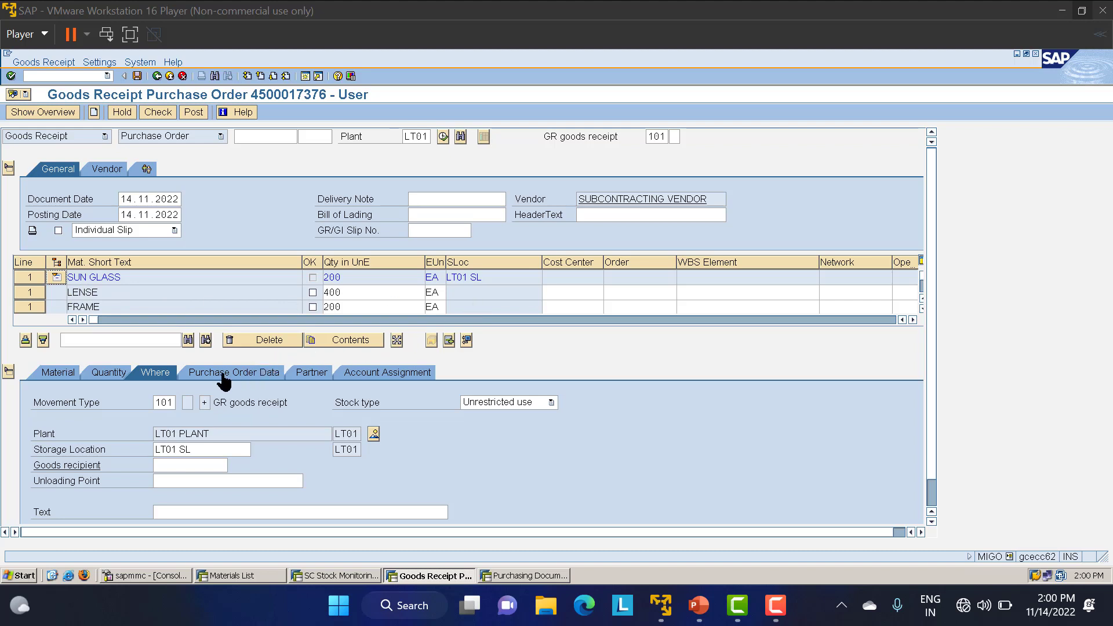
Collapse the SUN GLASS component lines, check the goods receipt, and open the long text of the first log message
click(58, 277)
scroll(930, 295, down, 1)
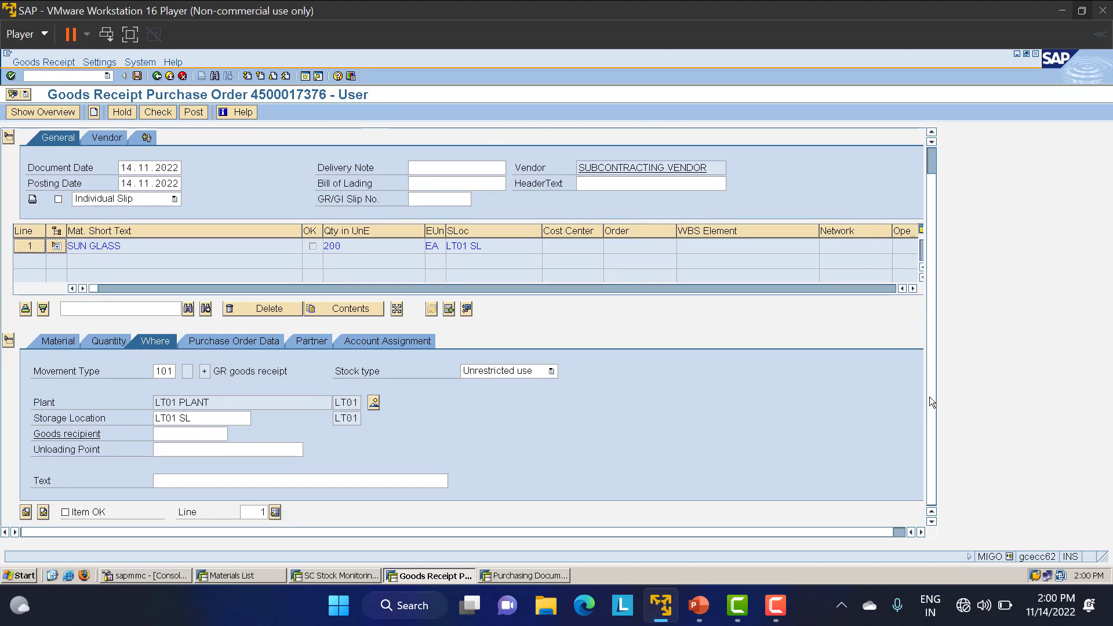
scroll(73, 513, up, 1)
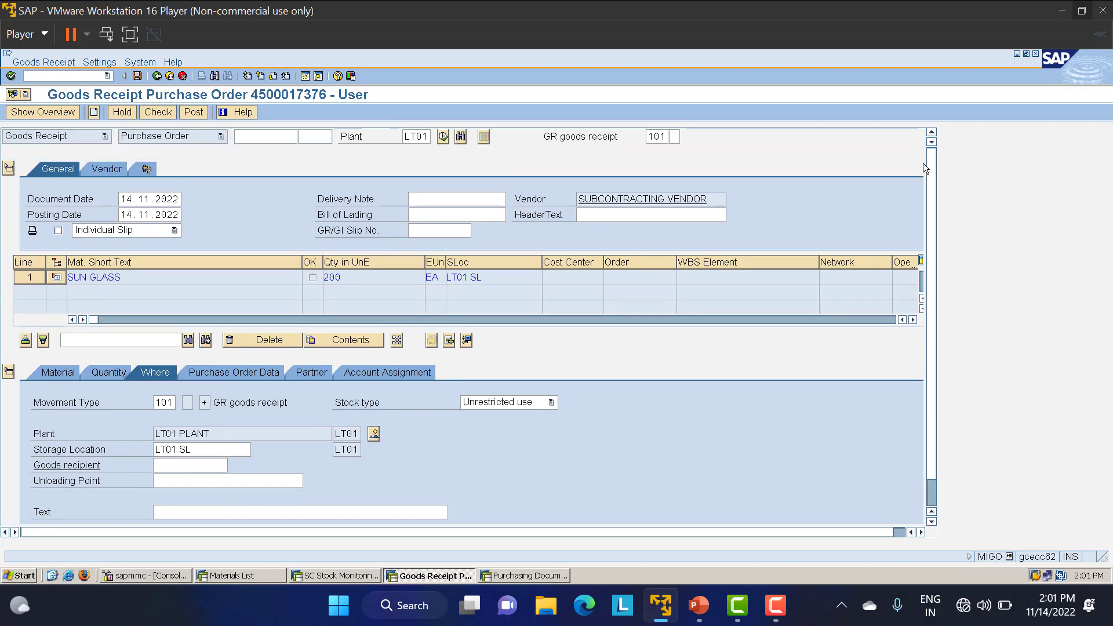
click(158, 114)
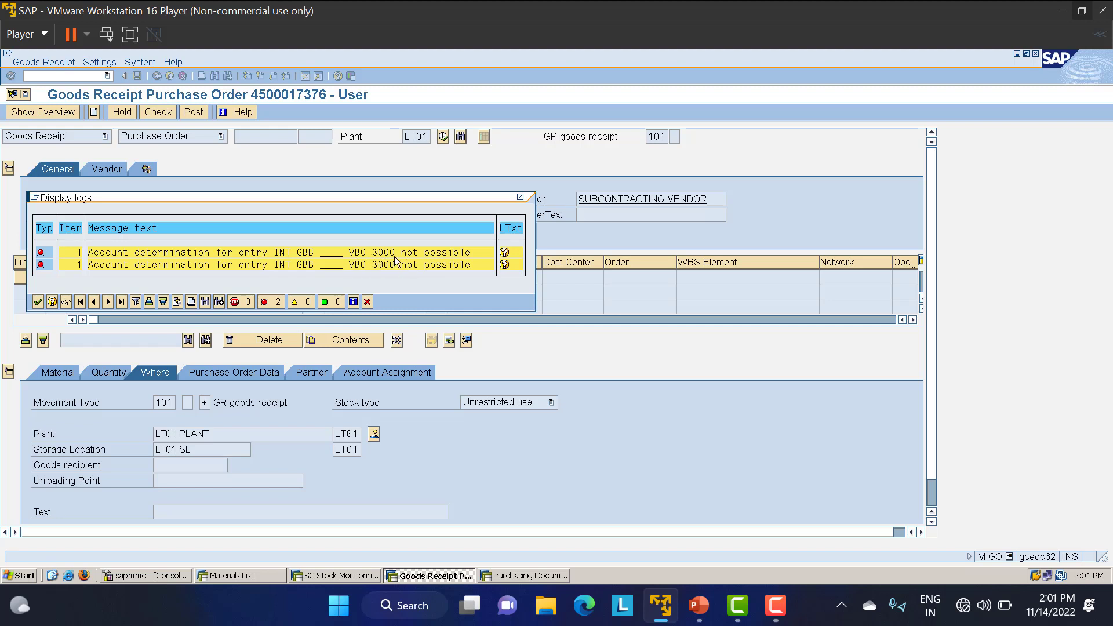
click(502, 253)
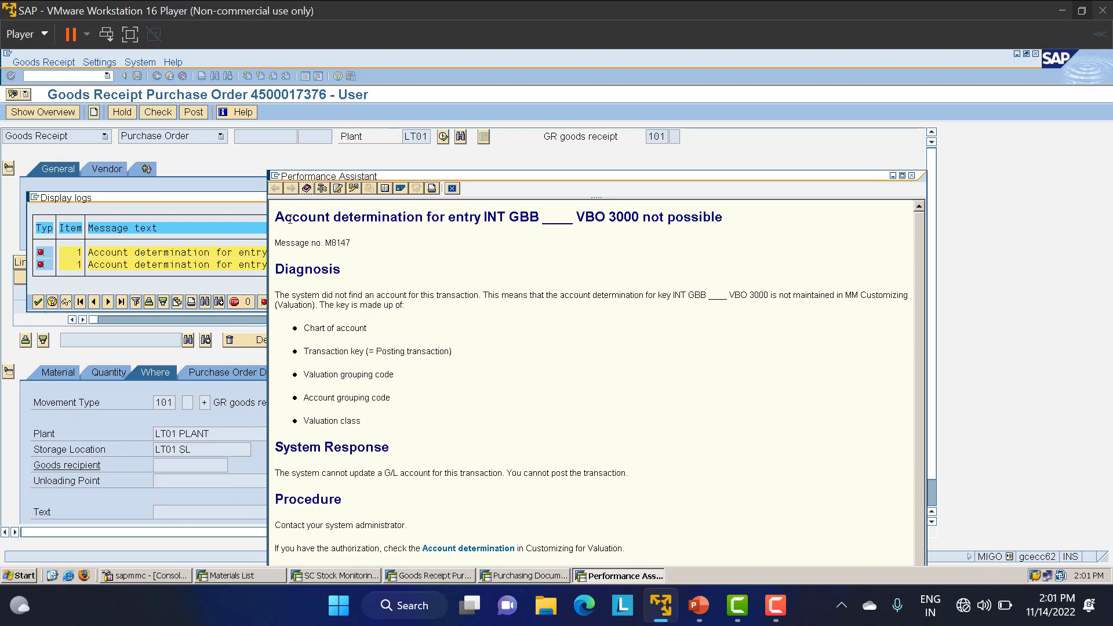
Copy the account determination error text and paste it onto a new slide after slide 3 in PowerPoint
drag(274, 216, 753, 220)
key(ctrl+c)
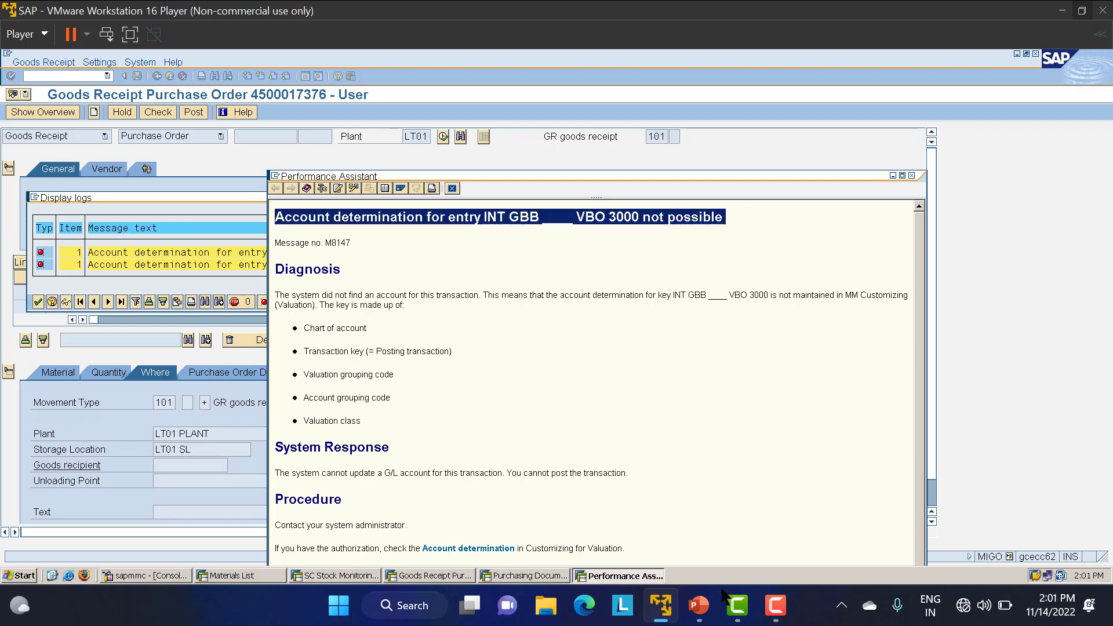
click(698, 606)
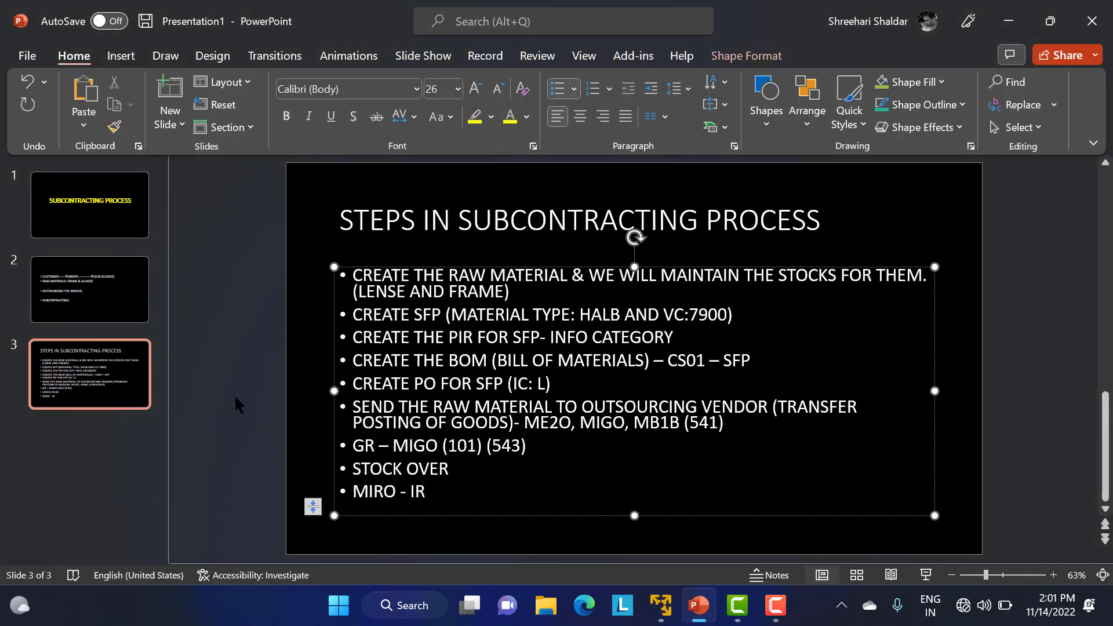
key(ctrl+m)
key(ctrl+v)
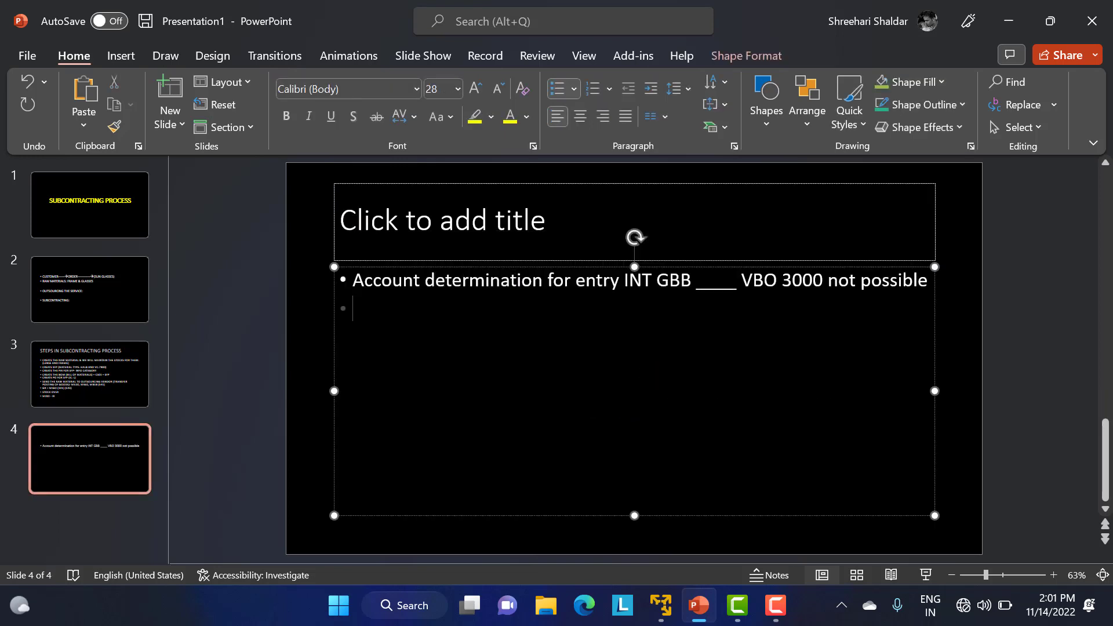
Return to SAP, close the error's long text, and switch to the purchasing documents list session
click(661, 605)
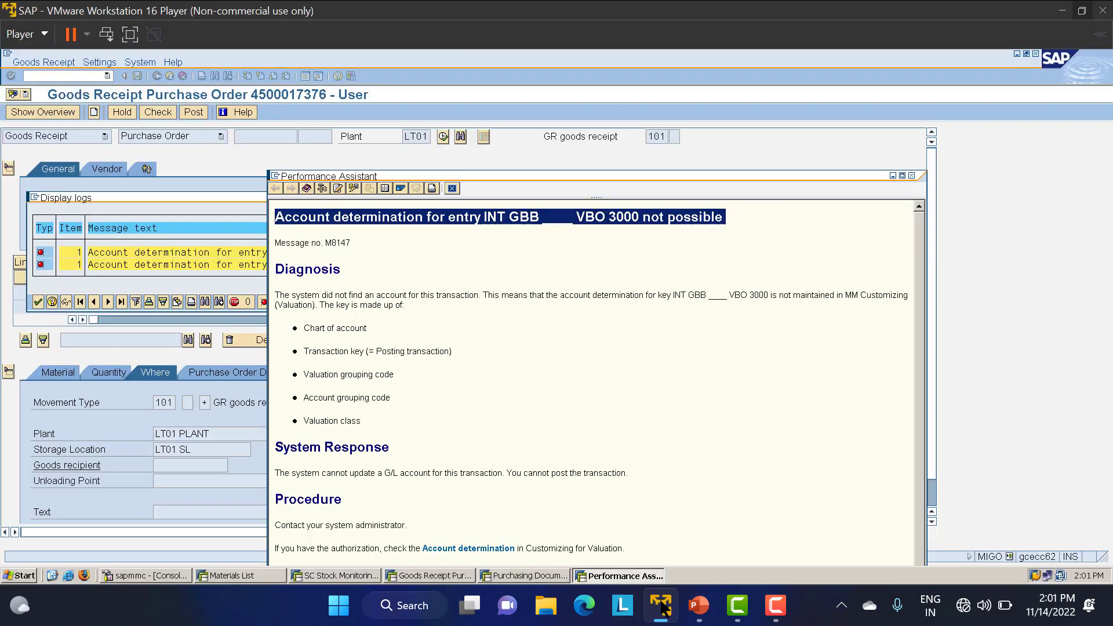
click(452, 188)
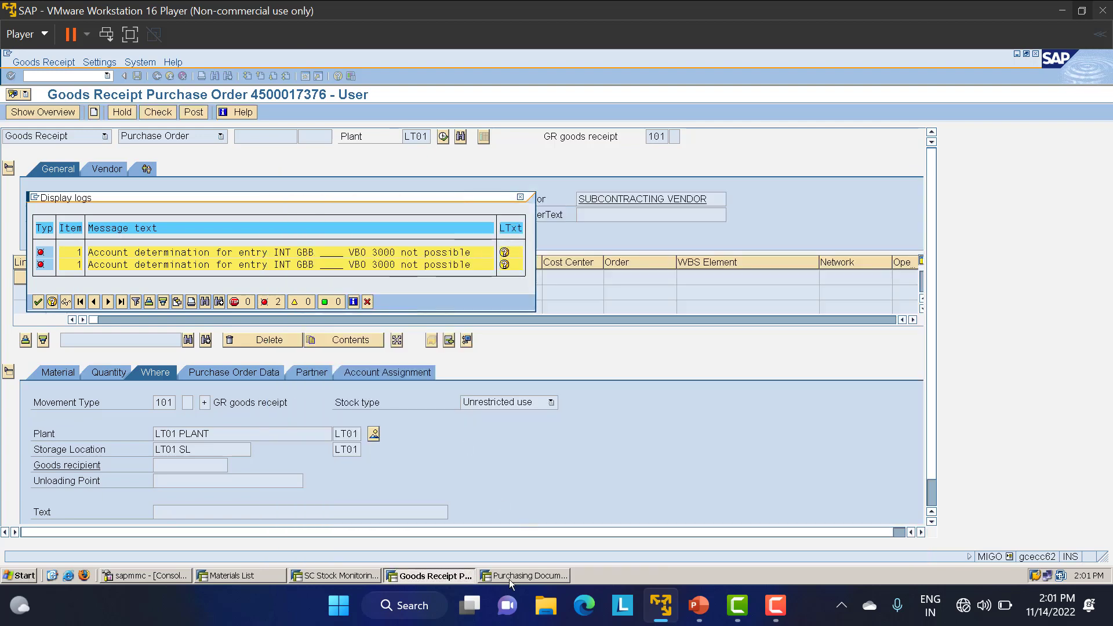
click(515, 576)
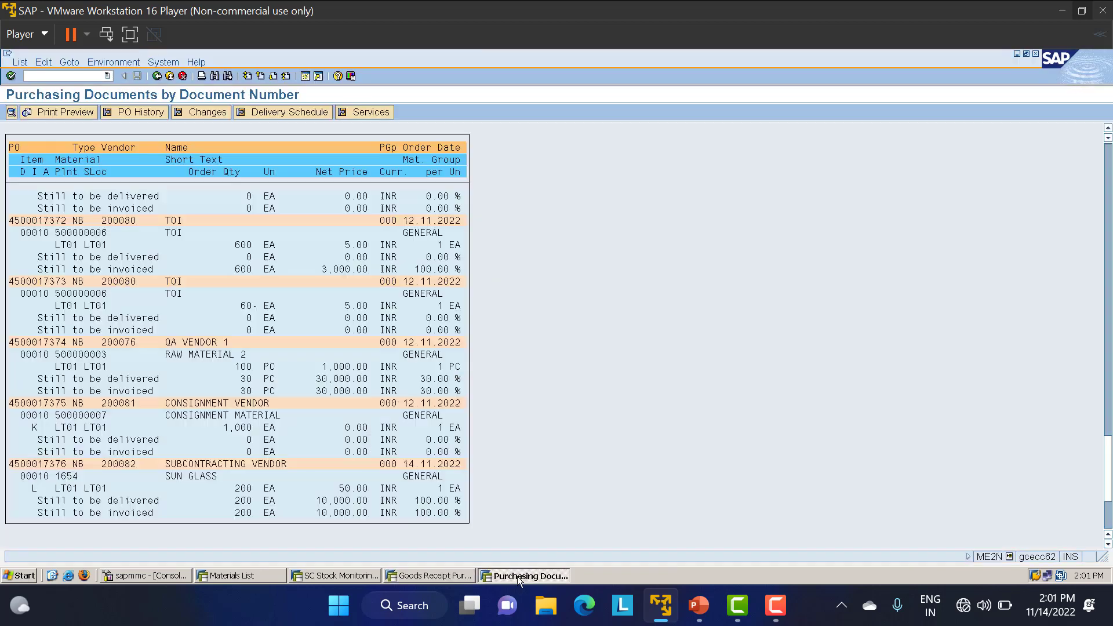
Open the automatic posting configuration with transaction OBYC and compare it with the goods receipt's account determination error
click(81, 81)
text(/NOBYC)
key(Return)
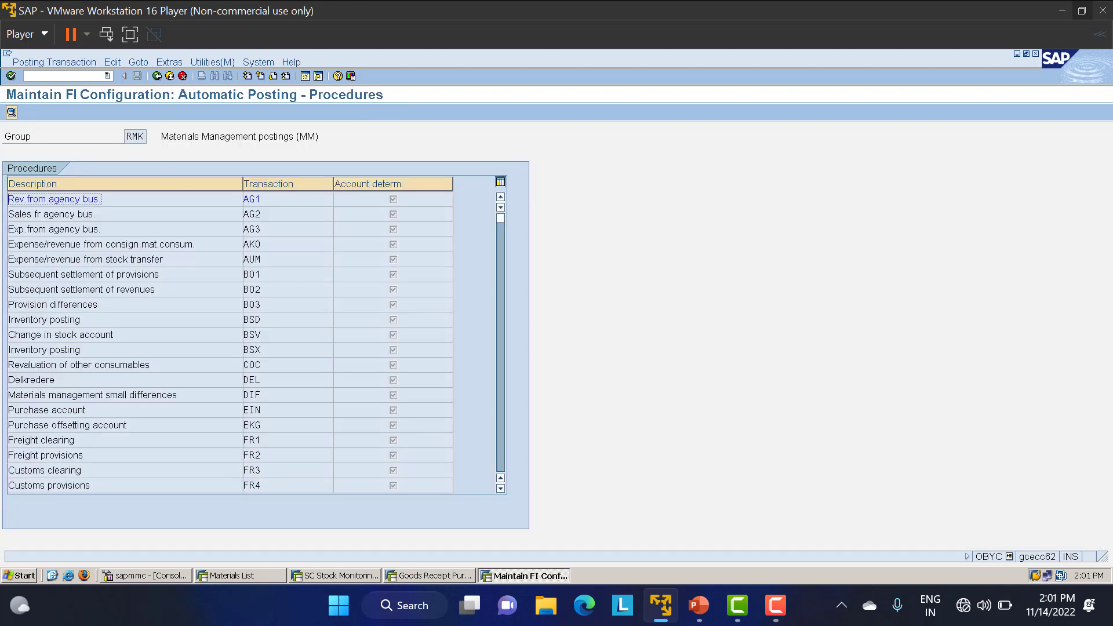
key(alt+Tab)
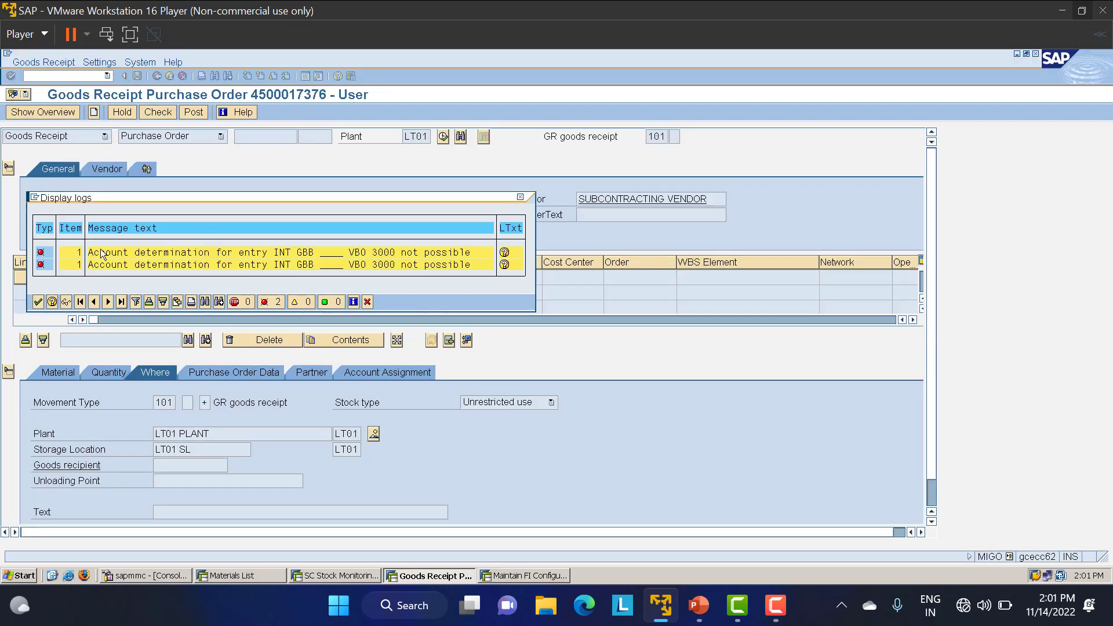
key(alt+Tab)
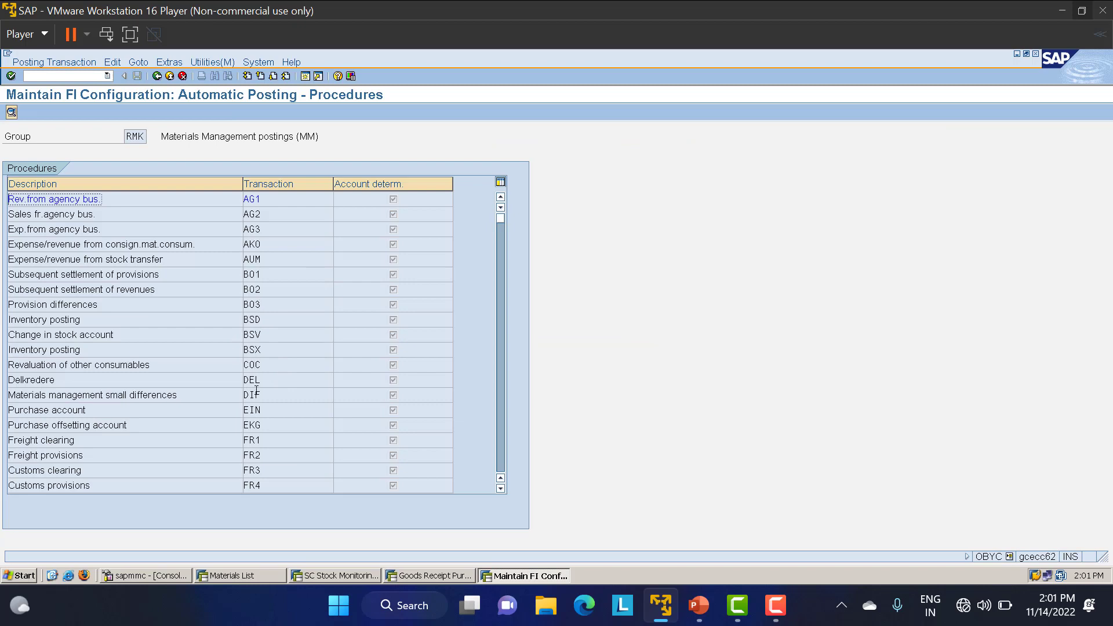
Open the GBB account assignments for chart of accounts INT and recheck the goods receipt's error log
scroll(257, 390, down, 3)
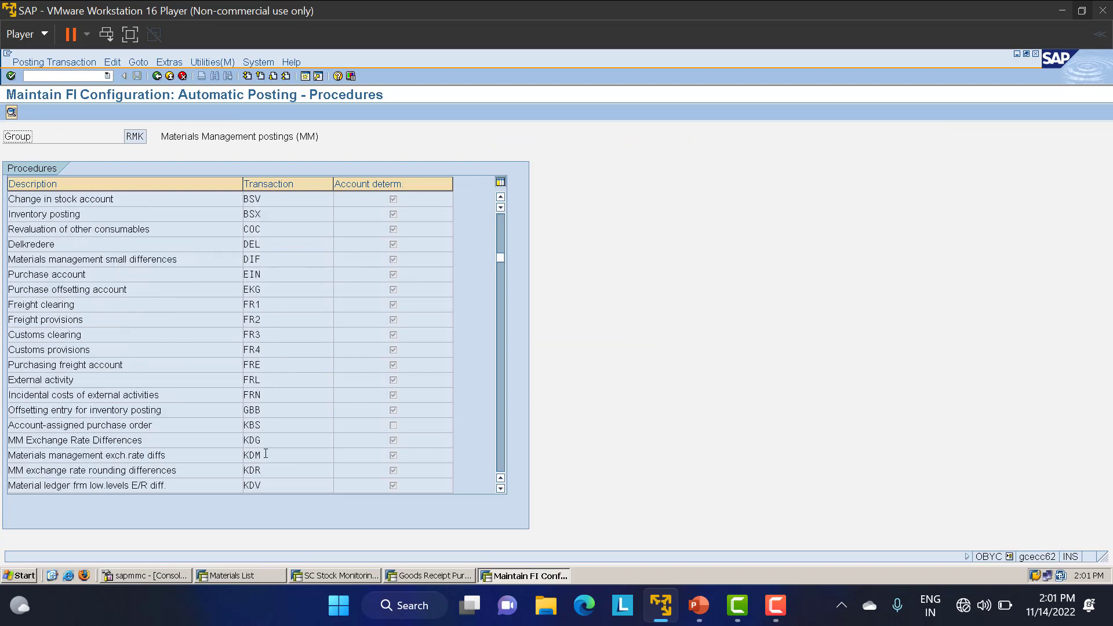
double_click(254, 411)
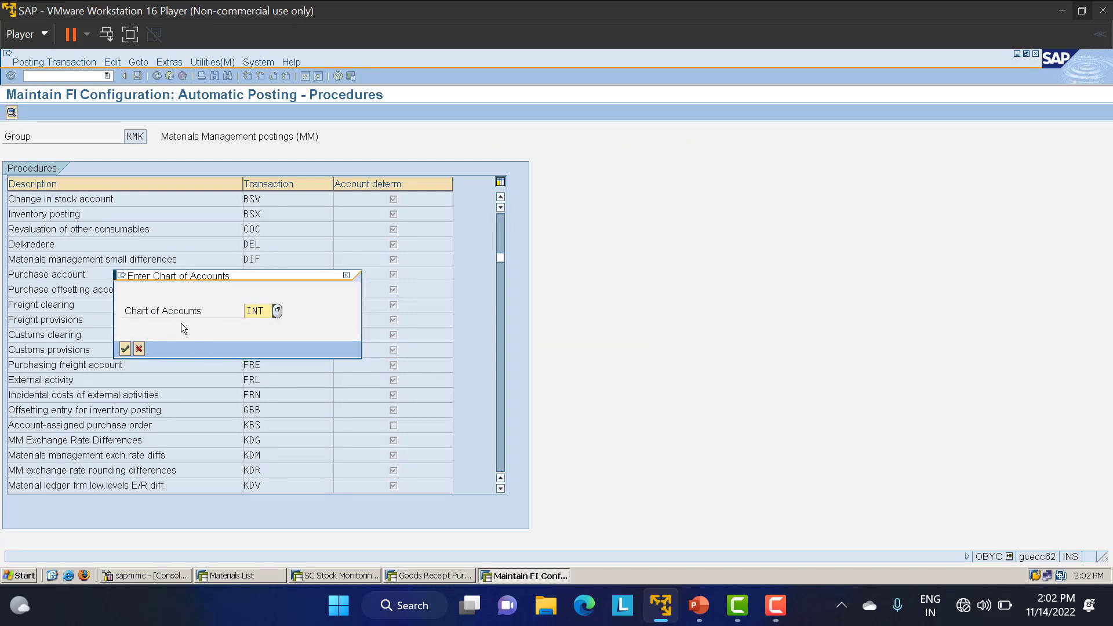
click(125, 349)
key(alt+Tab)
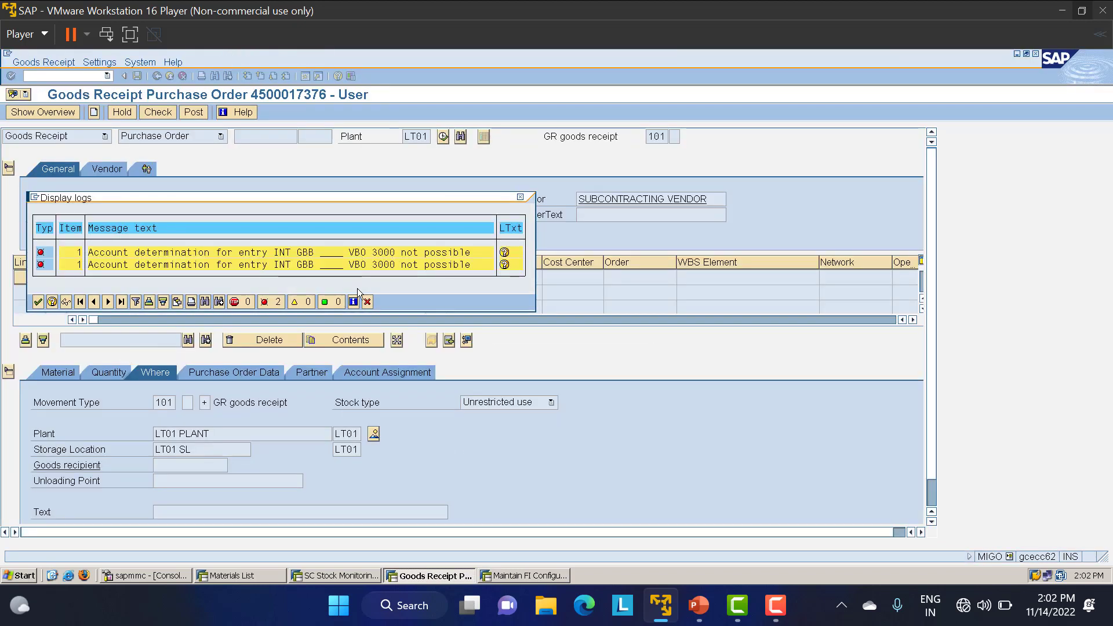
key(alt+Tab)
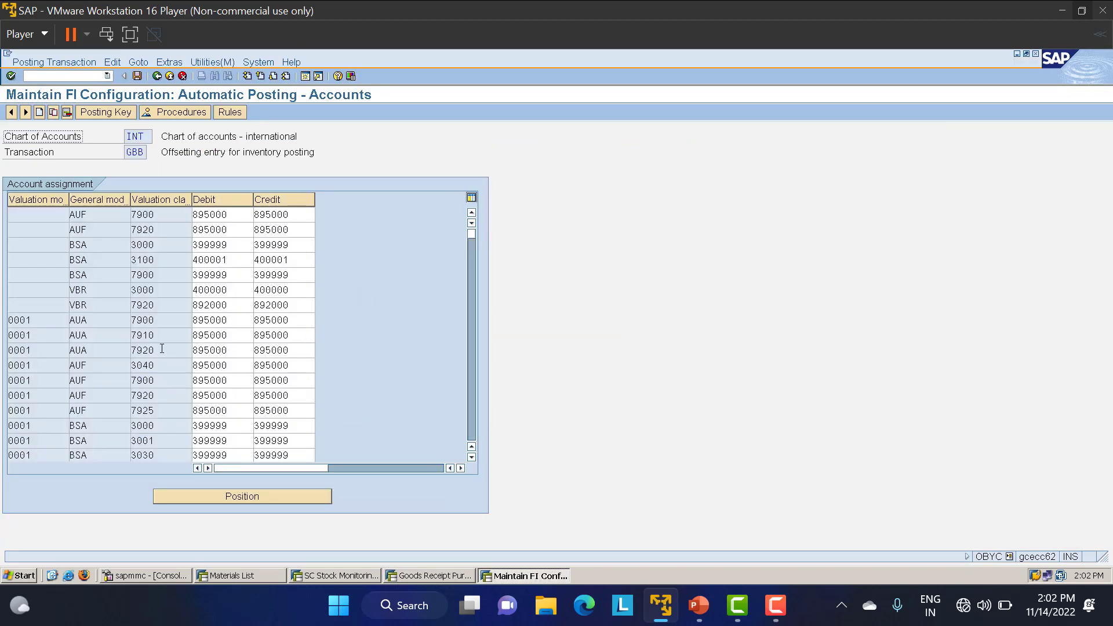
Look through the GBB account assignments for the VBO entry with valuation class 3000
scroll(162, 349, down, 7)
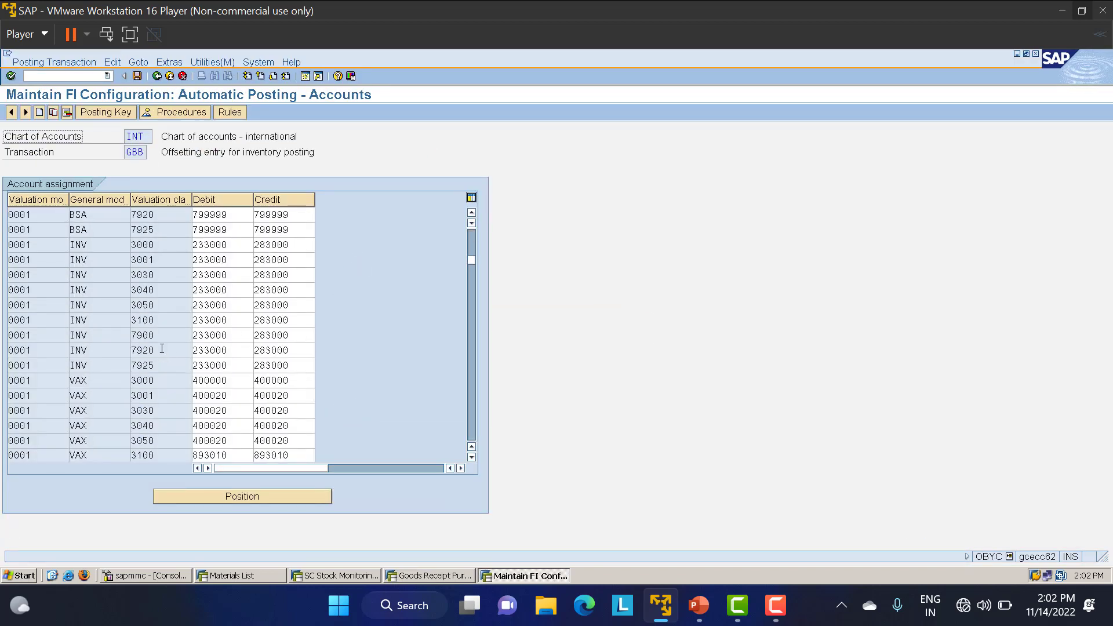
scroll(162, 349, down, 4)
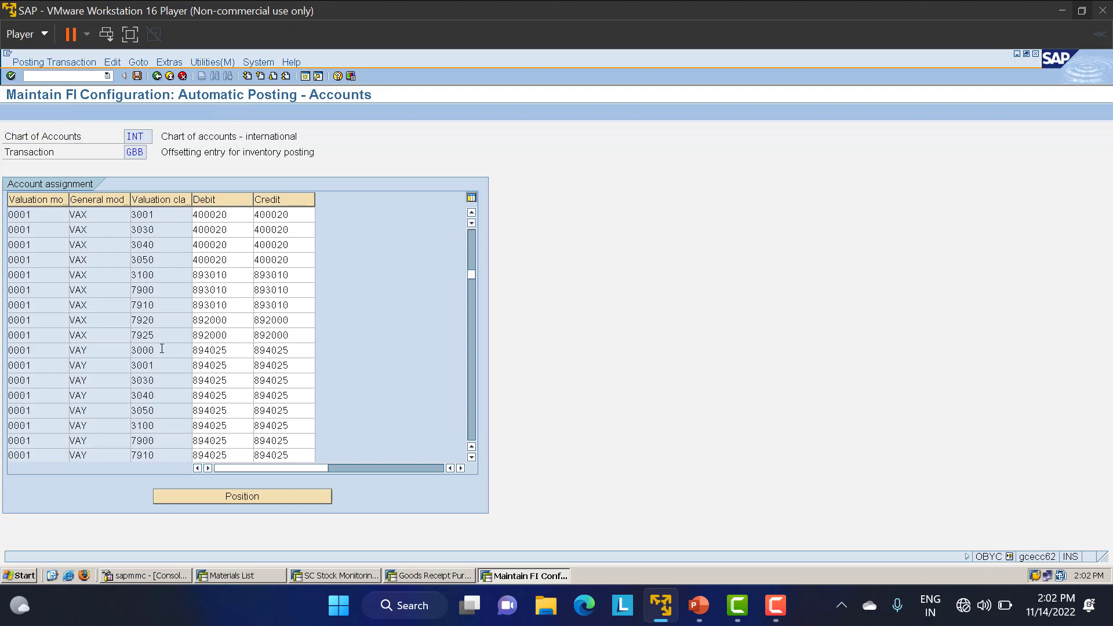
scroll(162, 349, down, 2)
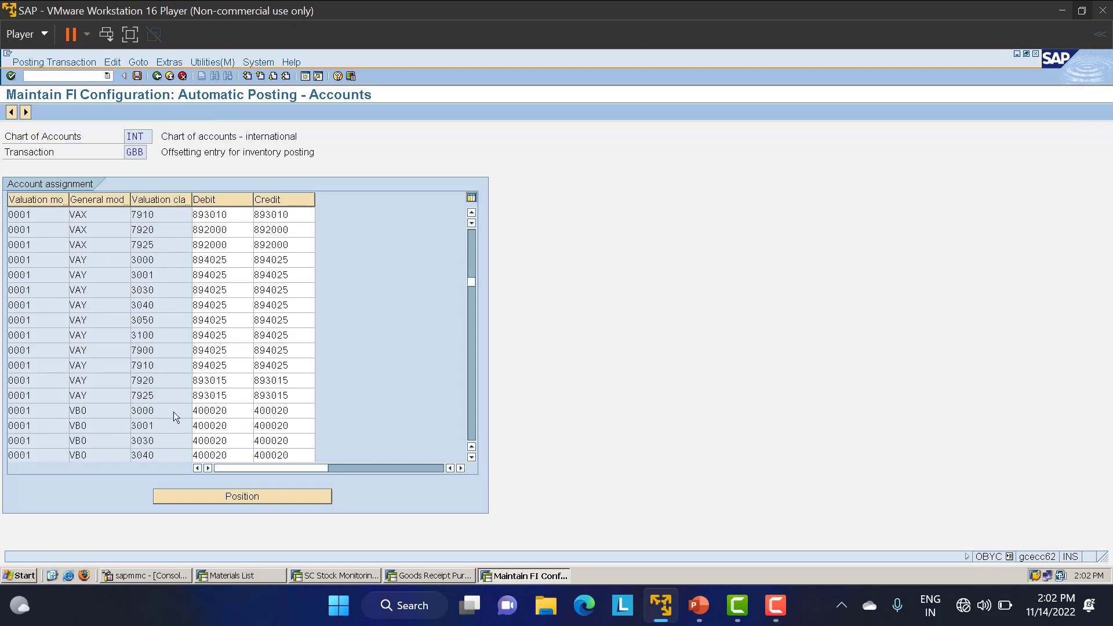
scroll(174, 412, down, 6)
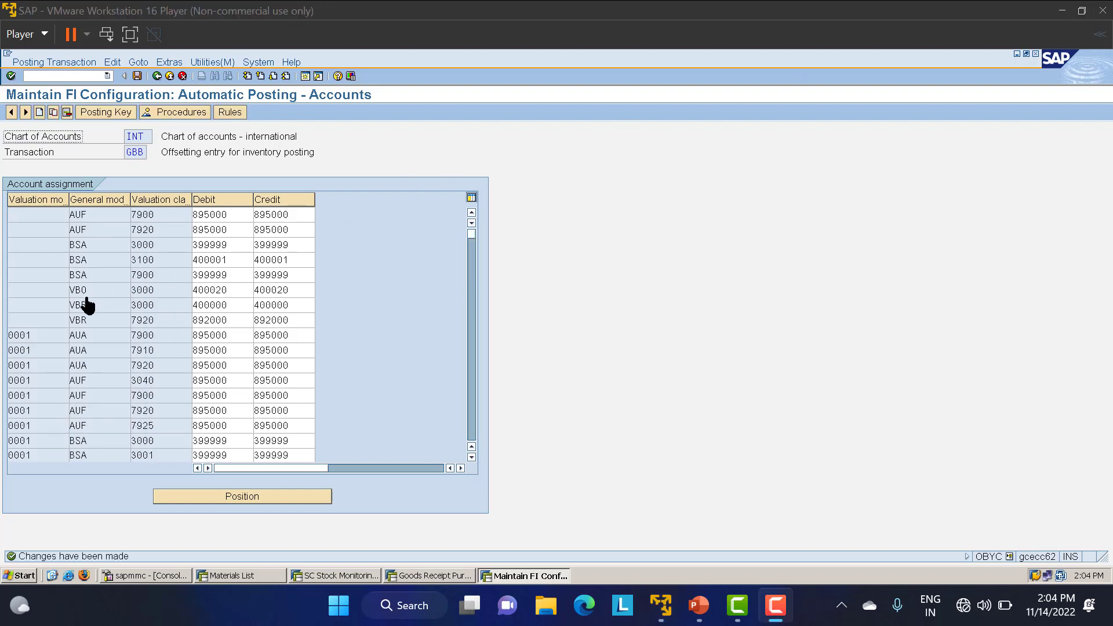
Review the debit and credit accounts of the VBO 3000 row that has a blank valuation modifier
click(168, 291)
click(237, 291)
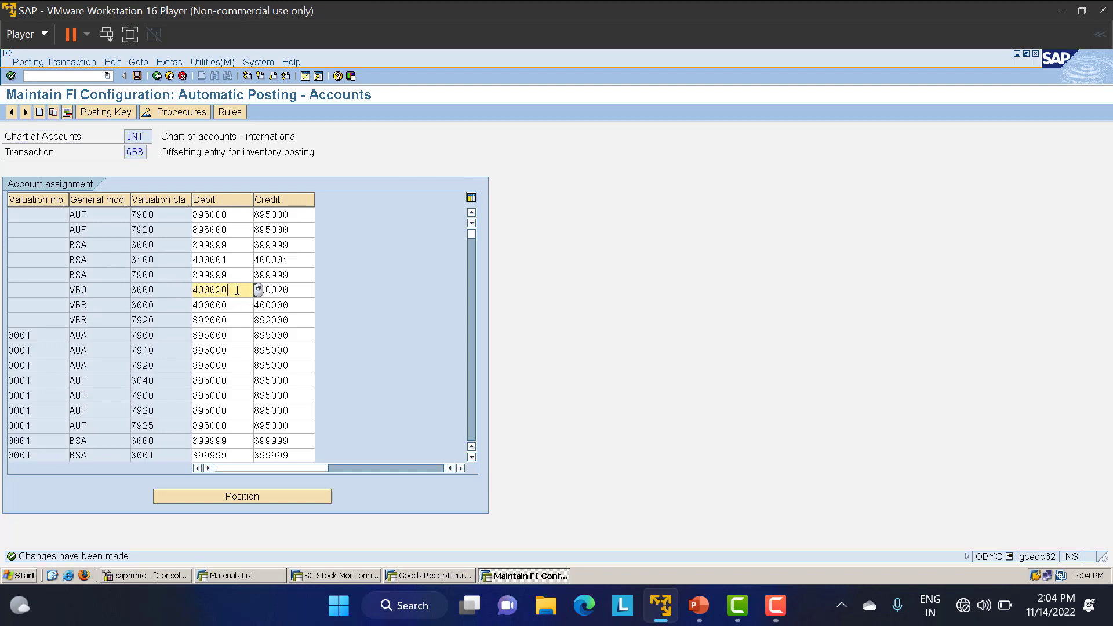
click(300, 288)
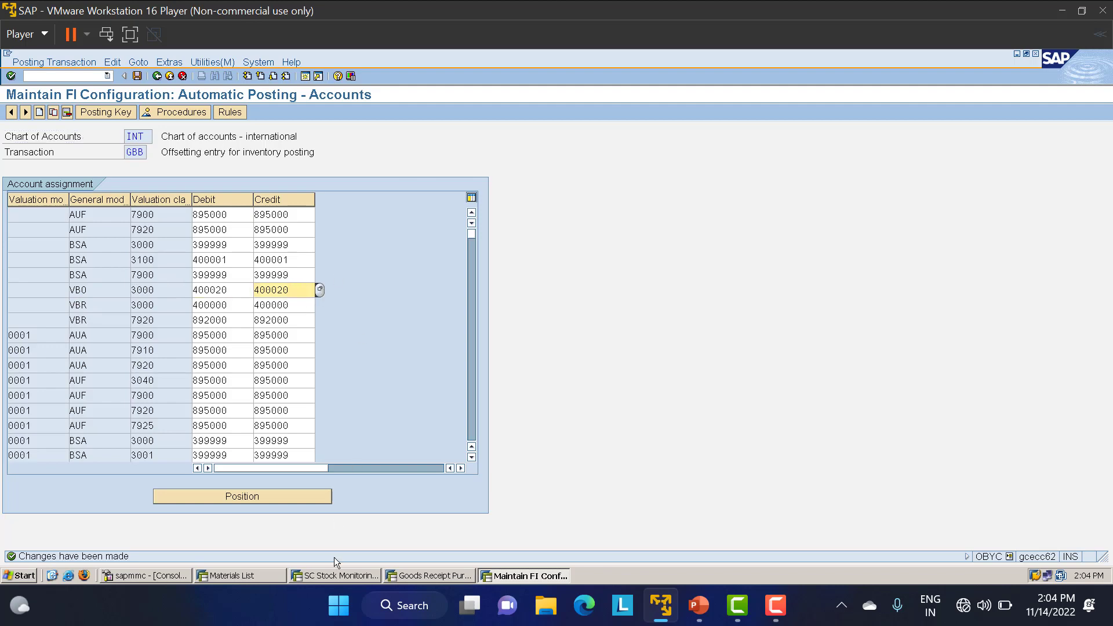
Return to the SUN GLASS goods receipt, check and post it, and display the posted material document
click(404, 577)
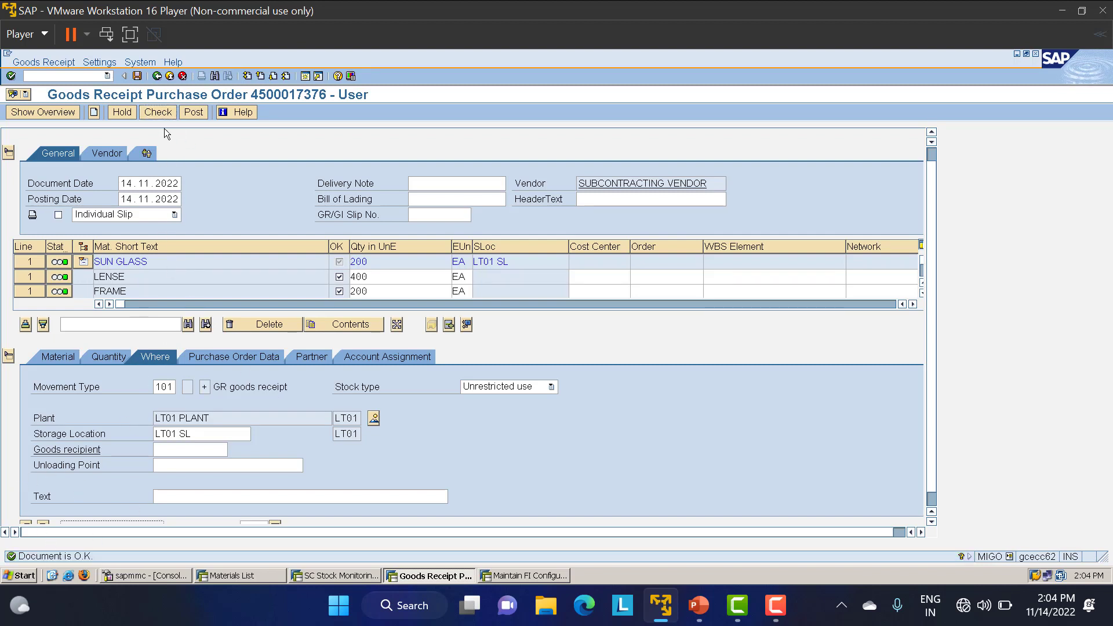
click(187, 113)
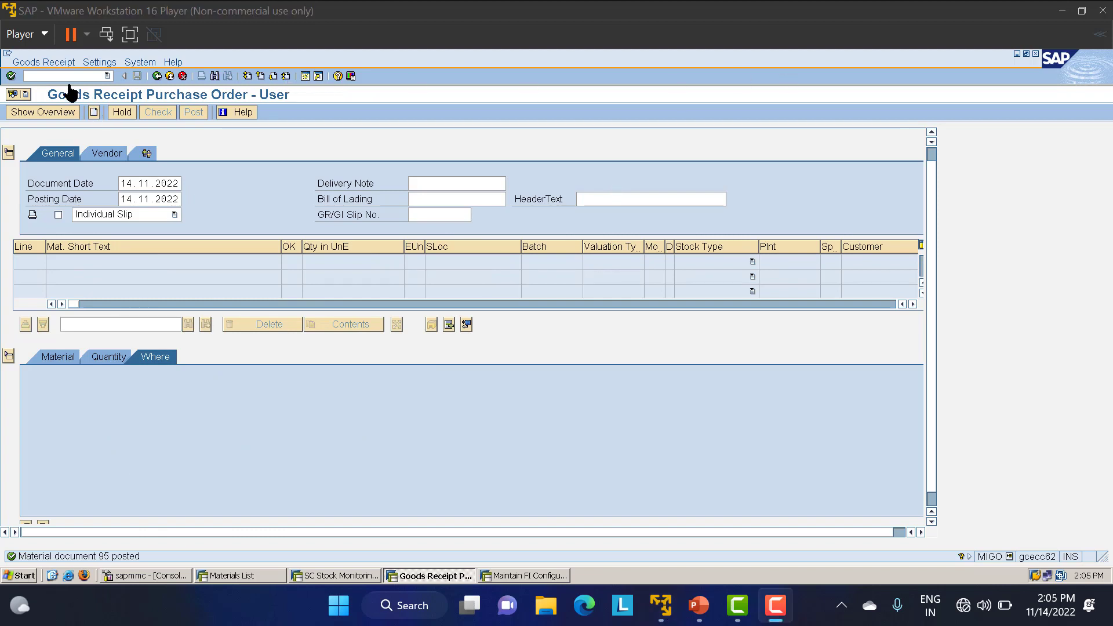
click(68, 81)
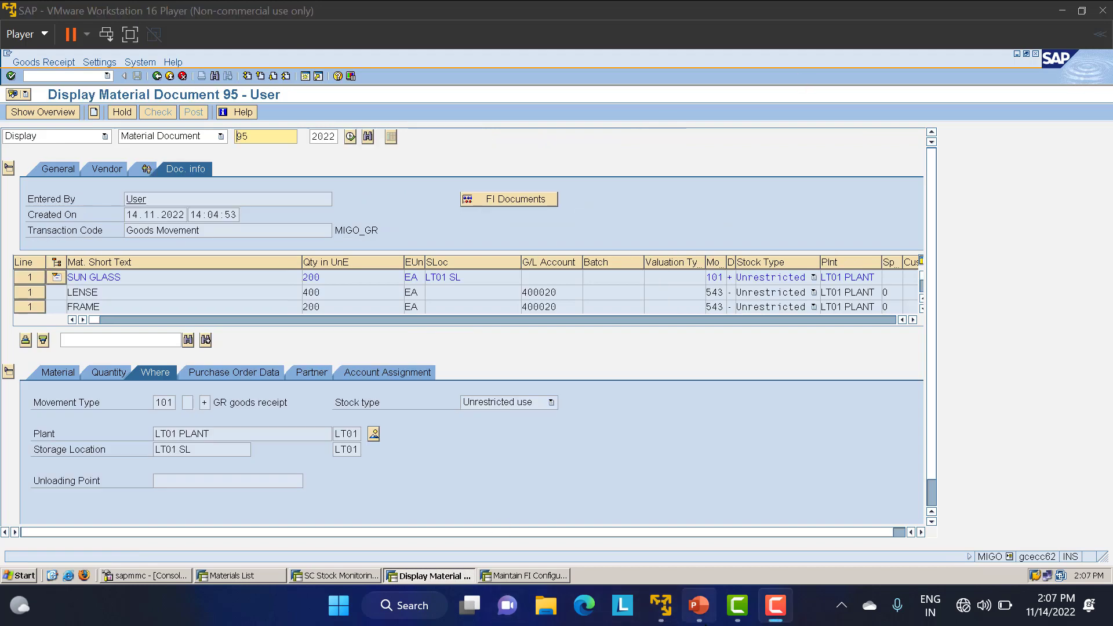
Switch to PowerPoint, add a new slide after slide 4, and start editing its title
click(700, 618)
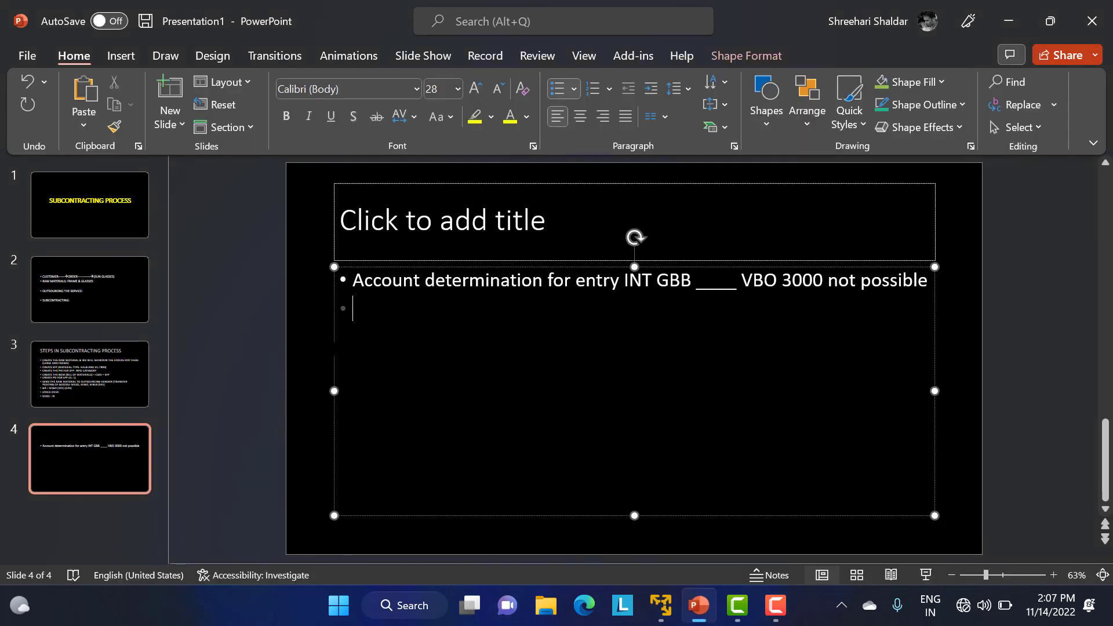
click(129, 457)
key(Return)
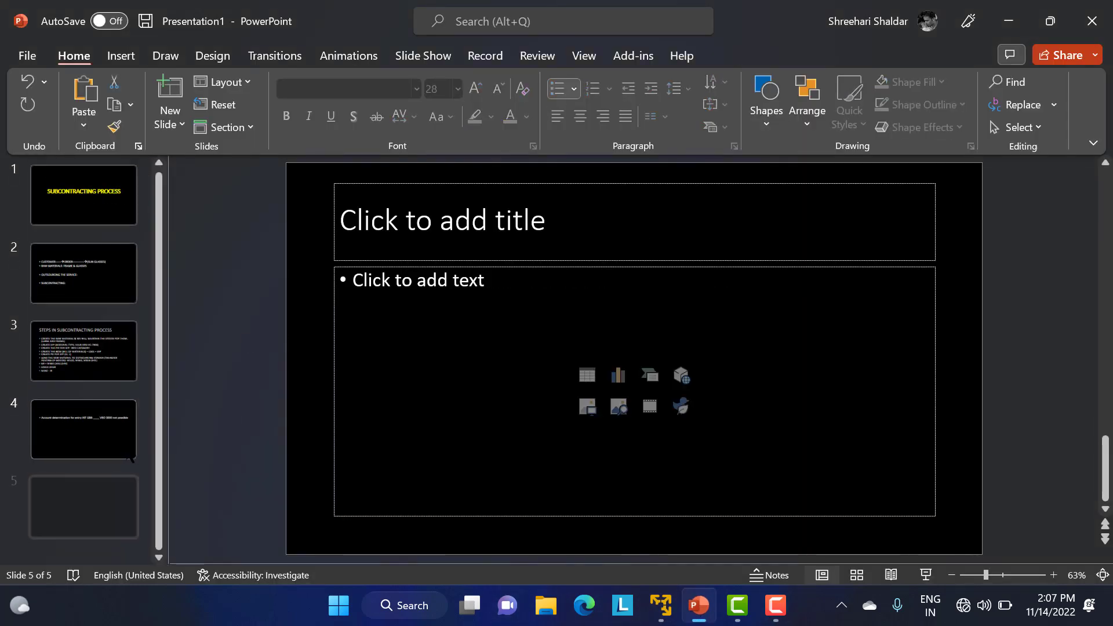
click(457, 221)
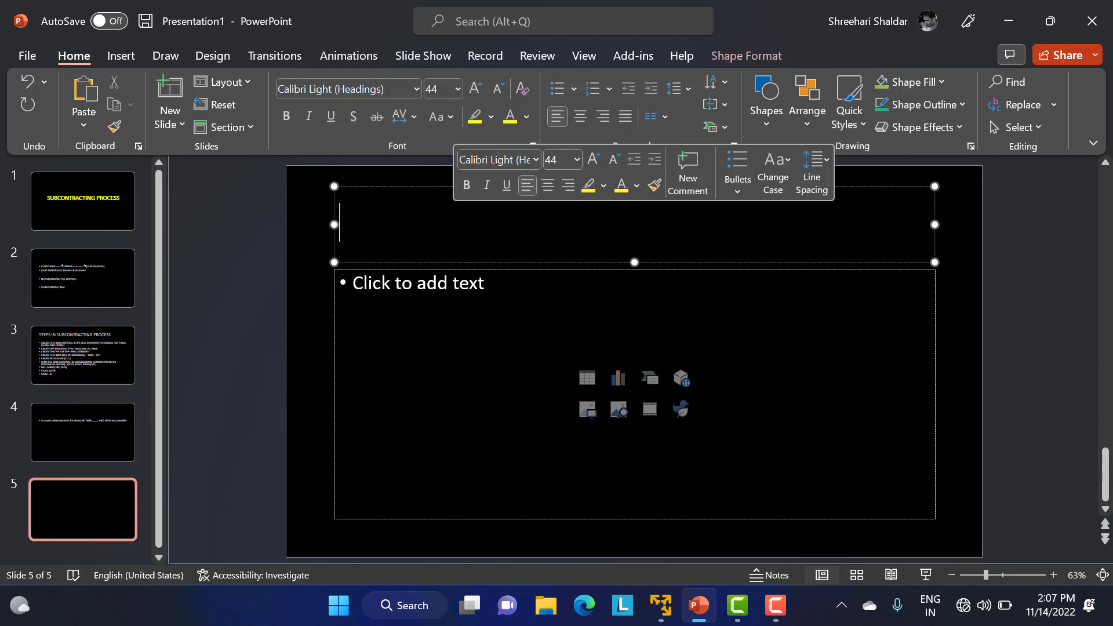